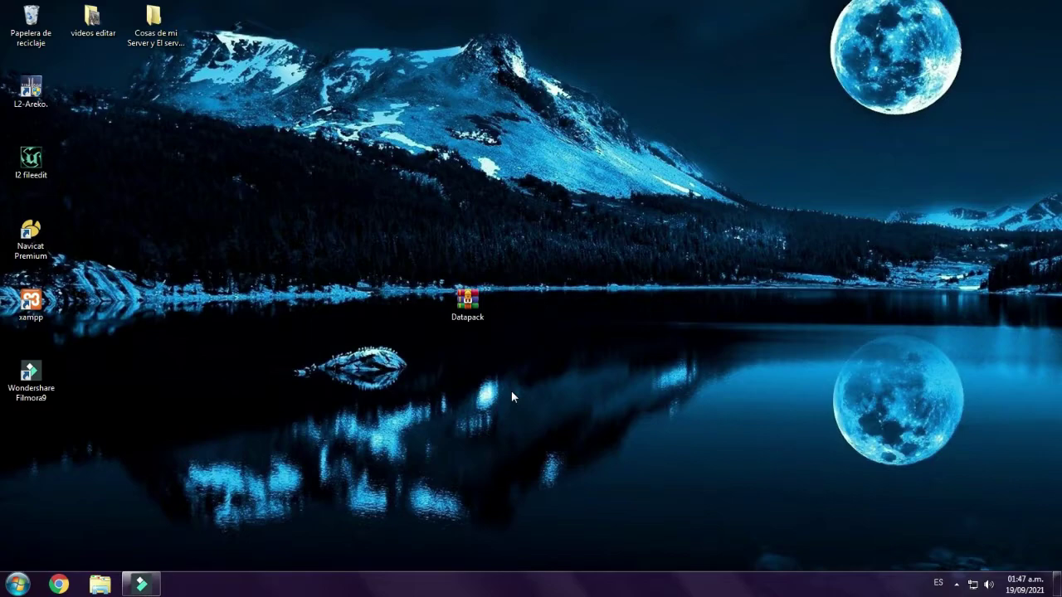
- Keep the current Windows colour scheme and stop the low-performance warning from reappearing
left_click_drag(569, 324, 438, 148)
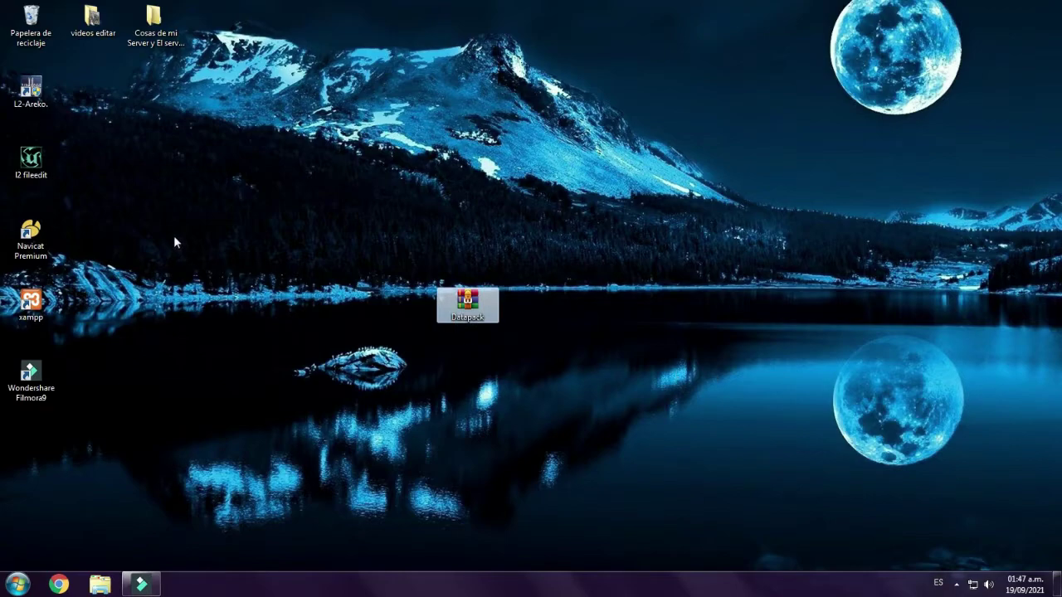
left_click(174, 237)
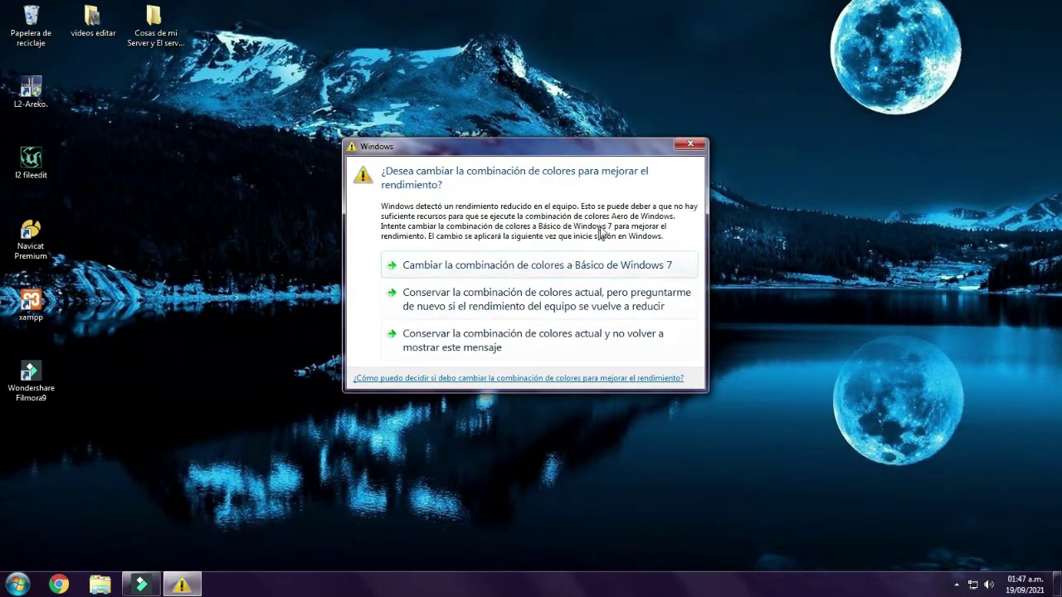
left_click(616, 349)
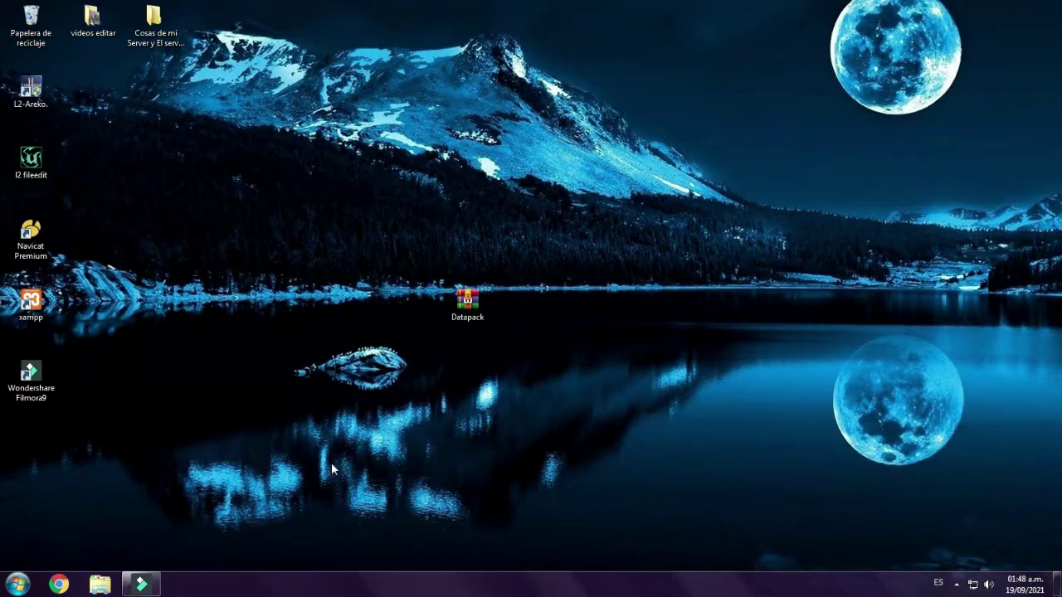
left_click(286, 438)
left_click(735, 337)
left_click_drag(323, 214, 593, 353)
left_click(546, 355)
left_click_drag(467, 304, 467, 232)
left_click(486, 338)
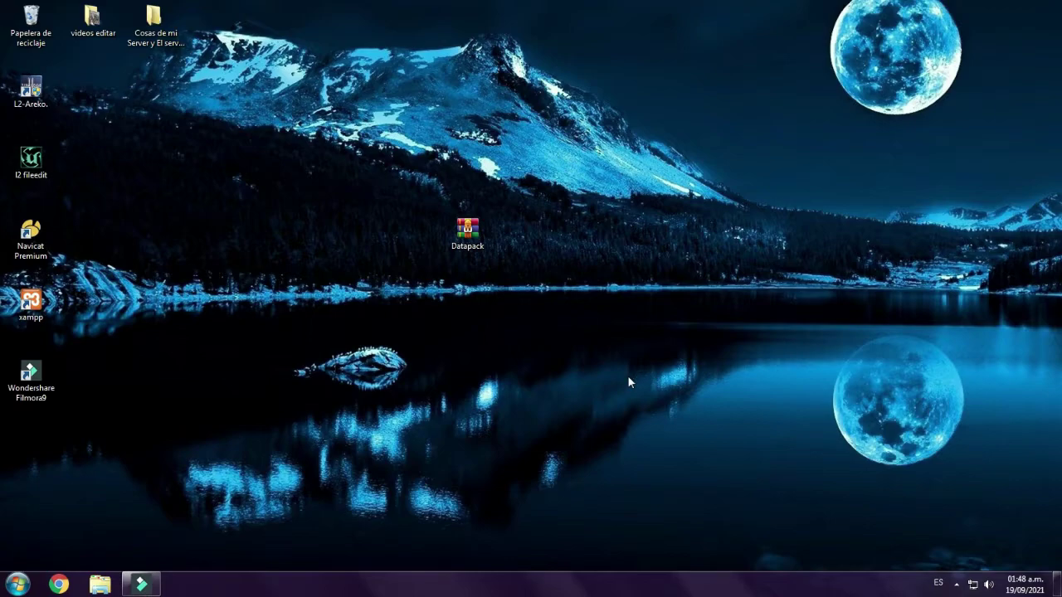
left_click_drag(467, 232, 469, 303)
left_click(408, 353)
left_click_drag(332, 300, 604, 272)
left_click(609, 285)
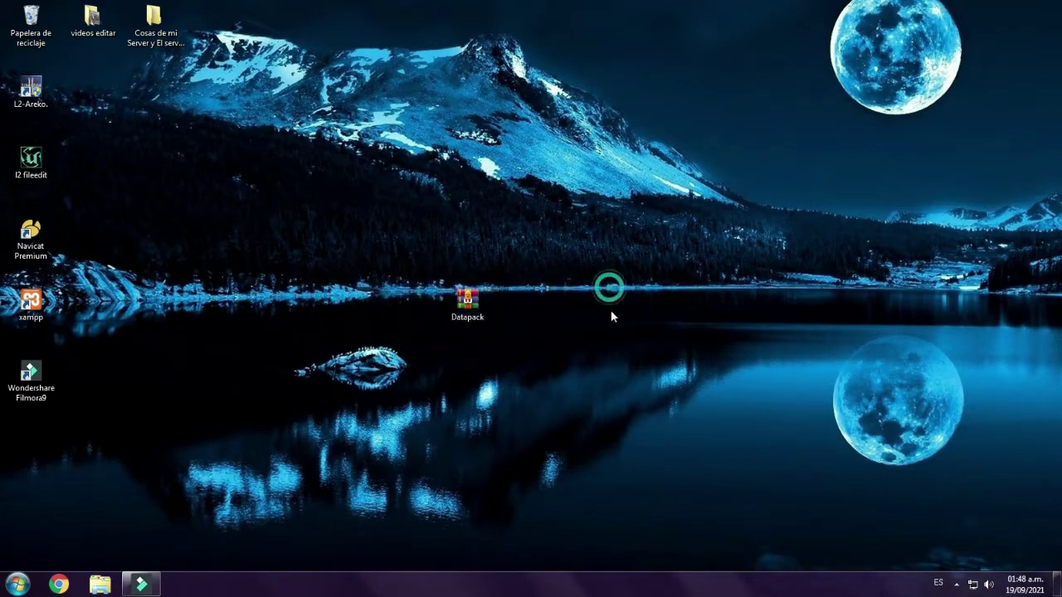
left_click(371, 216)
left_click(118, 249)
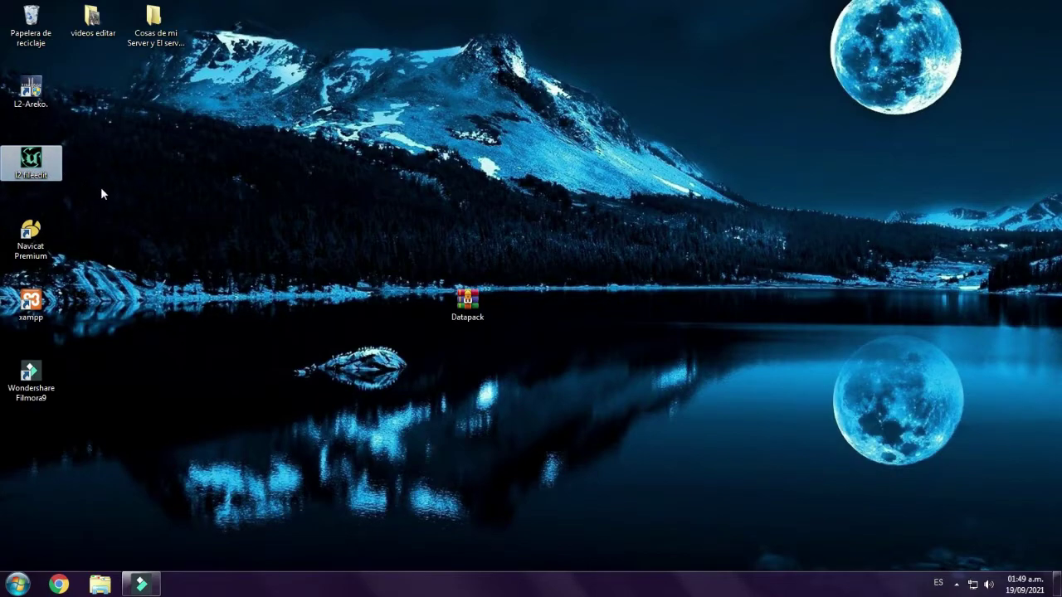
- Dismiss the low-performance notice and refresh the desktop
left_click(134, 216)
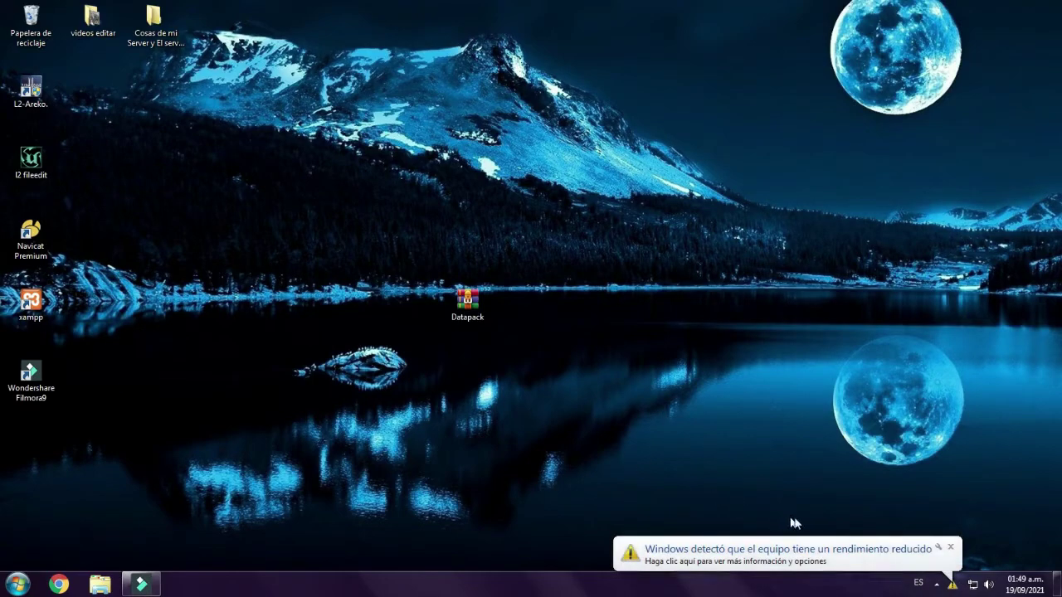
left_click(950, 547)
right_click(638, 230)
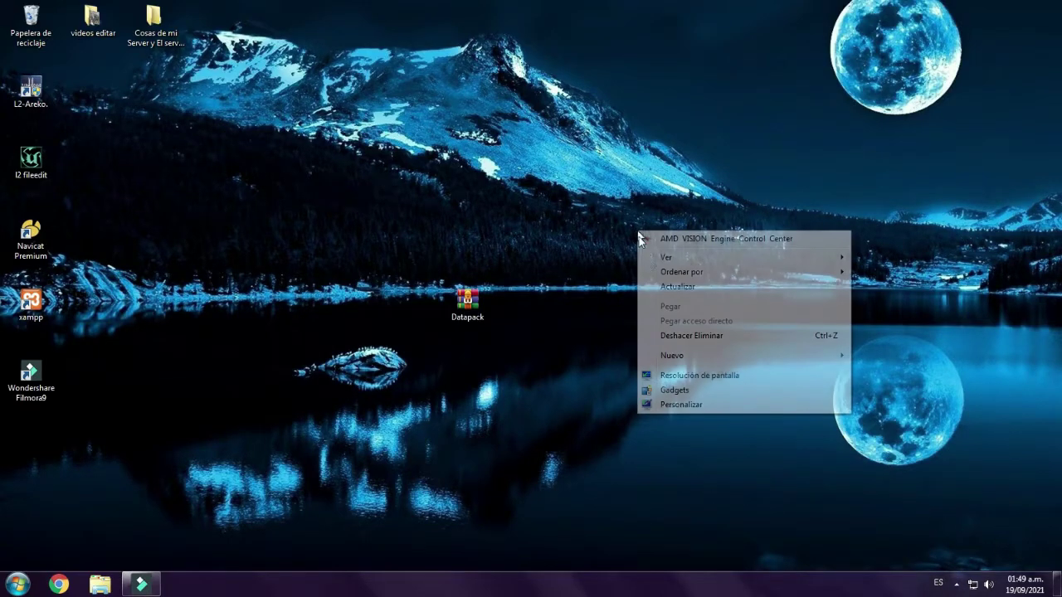
left_click(664, 287)
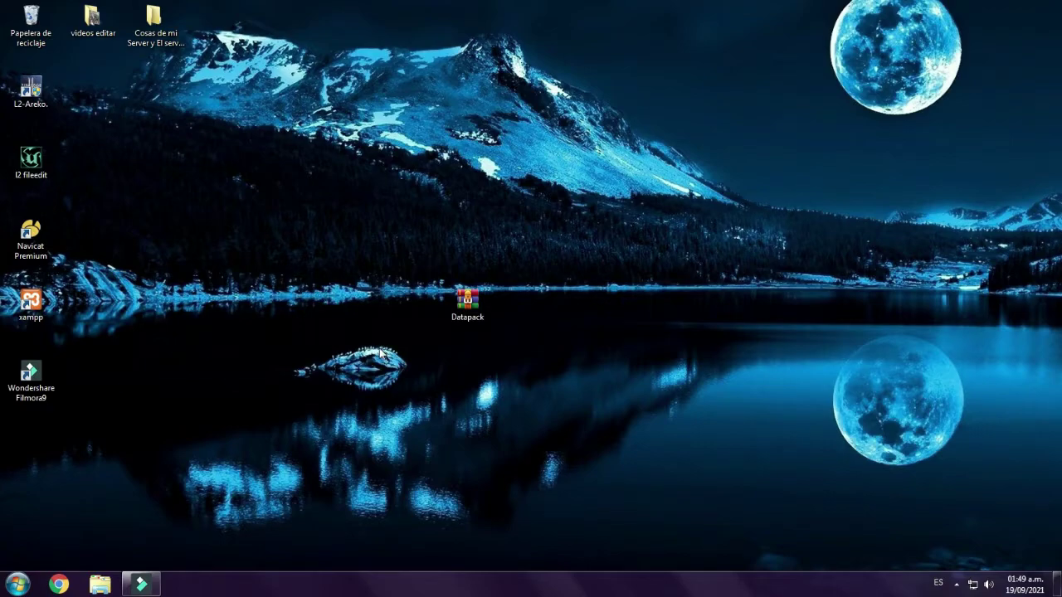
- Move the Datapack archive icon higher on the desktop and refresh again
left_click_drag(467, 303, 467, 233)
left_click(448, 296)
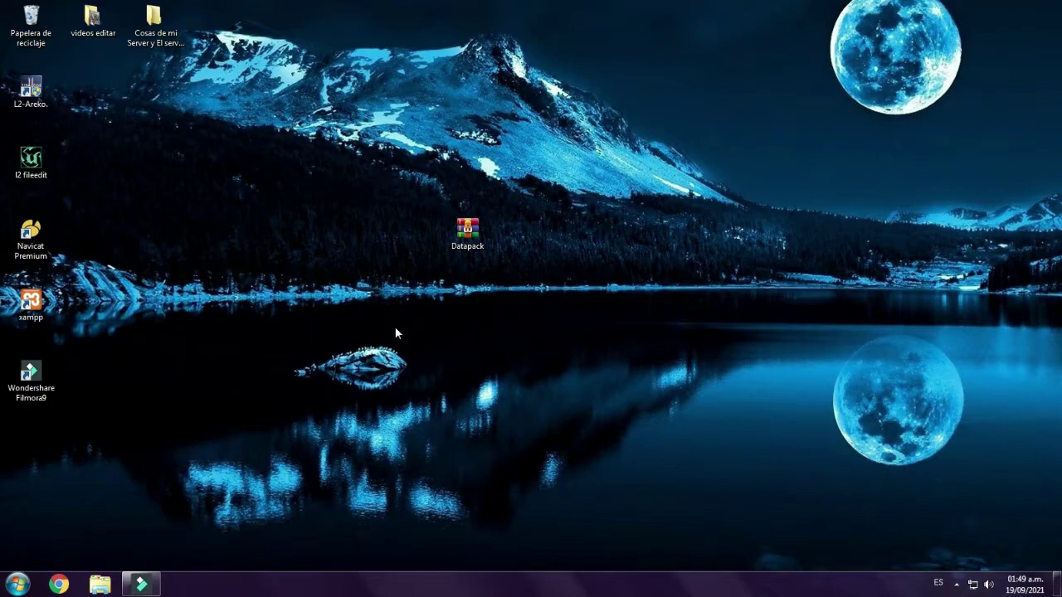
left_click(396, 328)
right_click(286, 268)
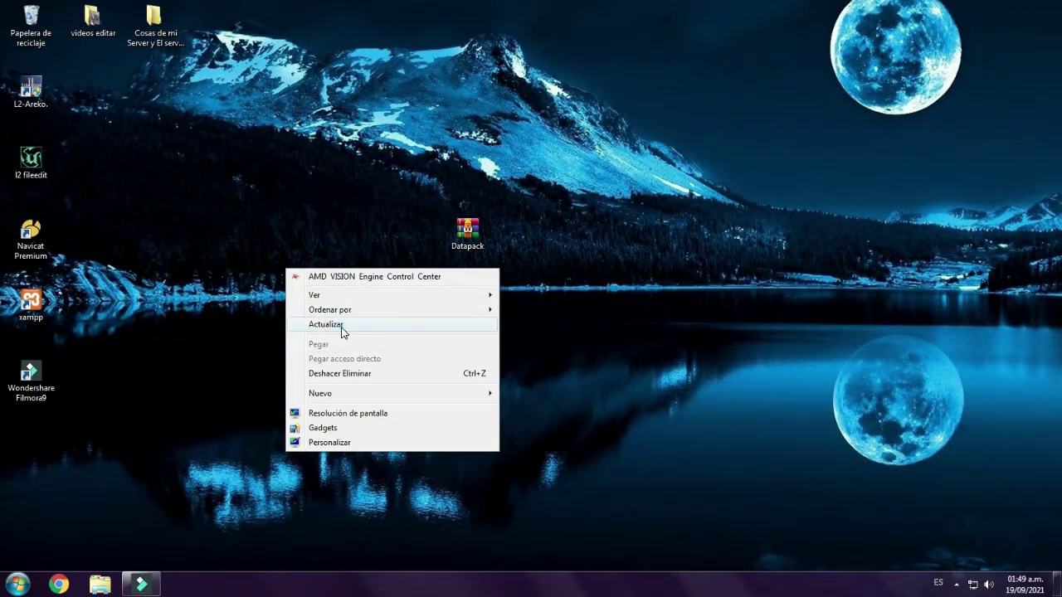
left_click(340, 325)
- Extract Datapack.rar onto the desktop with WinRAR's Extraer aquí
double_click(467, 232)
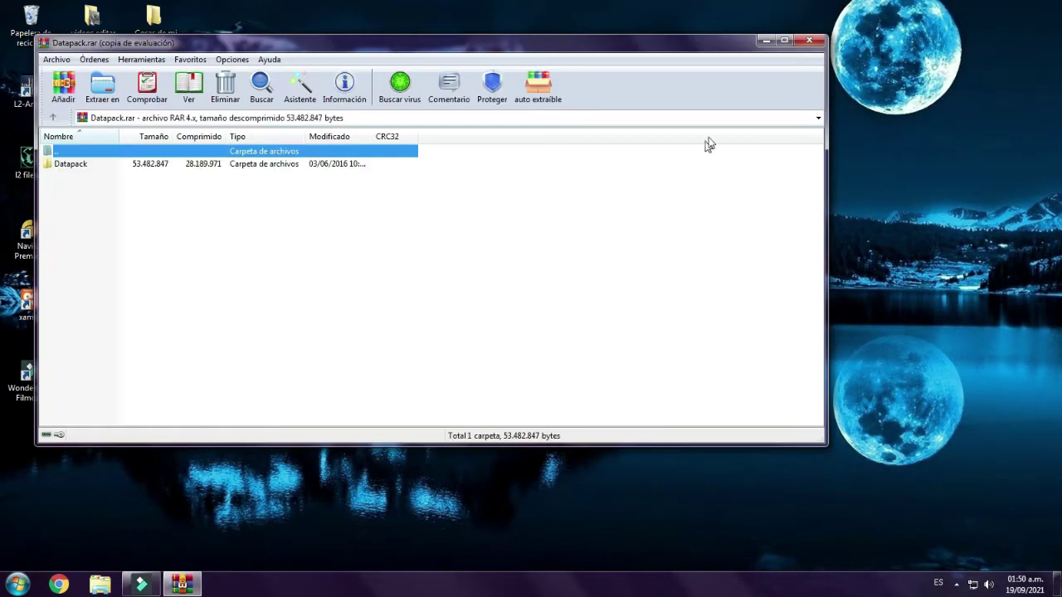
left_click(811, 41)
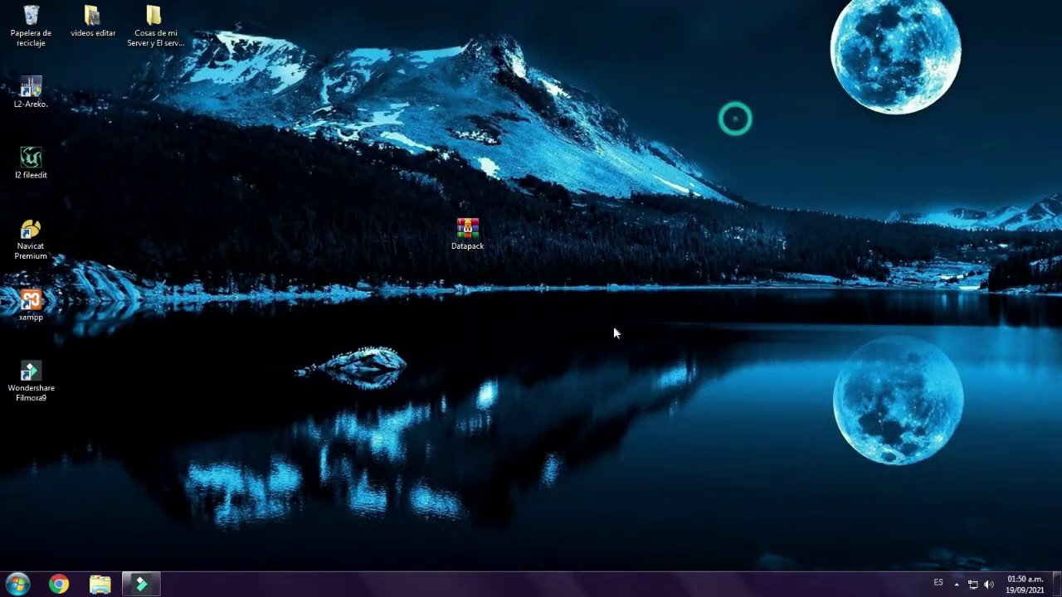
right_click(470, 243)
left_click(469, 295)
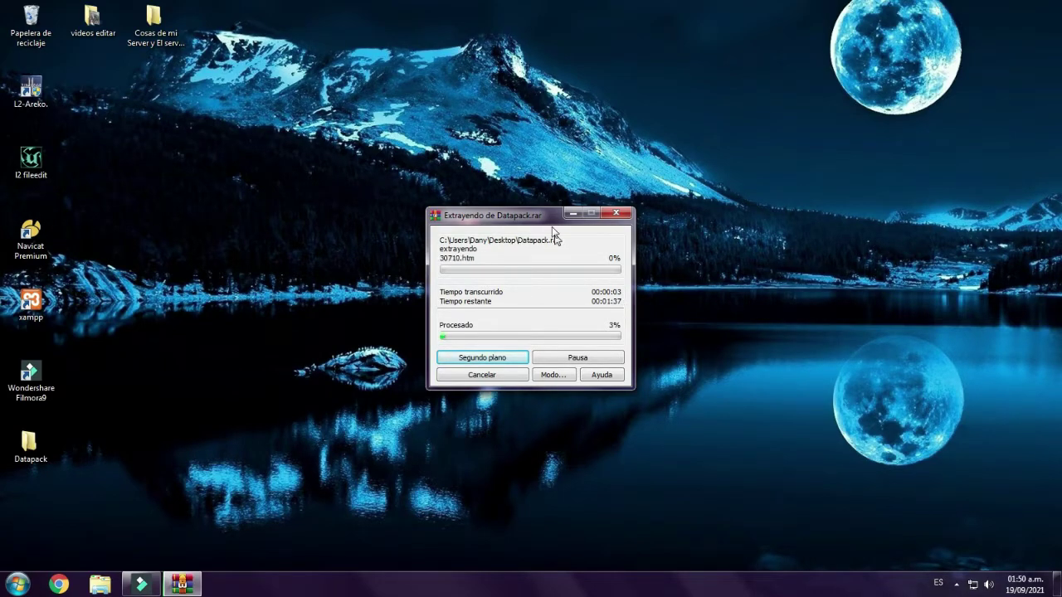
- Reposition the extraction progress window and move the Datapack archive icon toward the top
left_click_drag(534, 212, 586, 206)
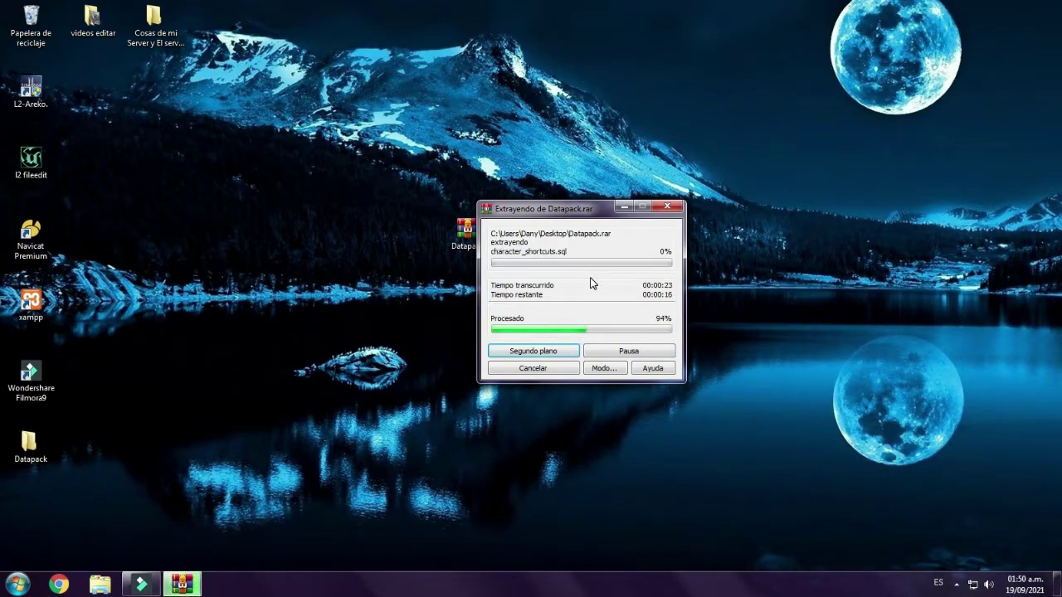
left_click_drag(467, 213, 652, 79)
left_click_drag(432, 193, 562, 287)
left_click_drag(290, 170, 388, 367)
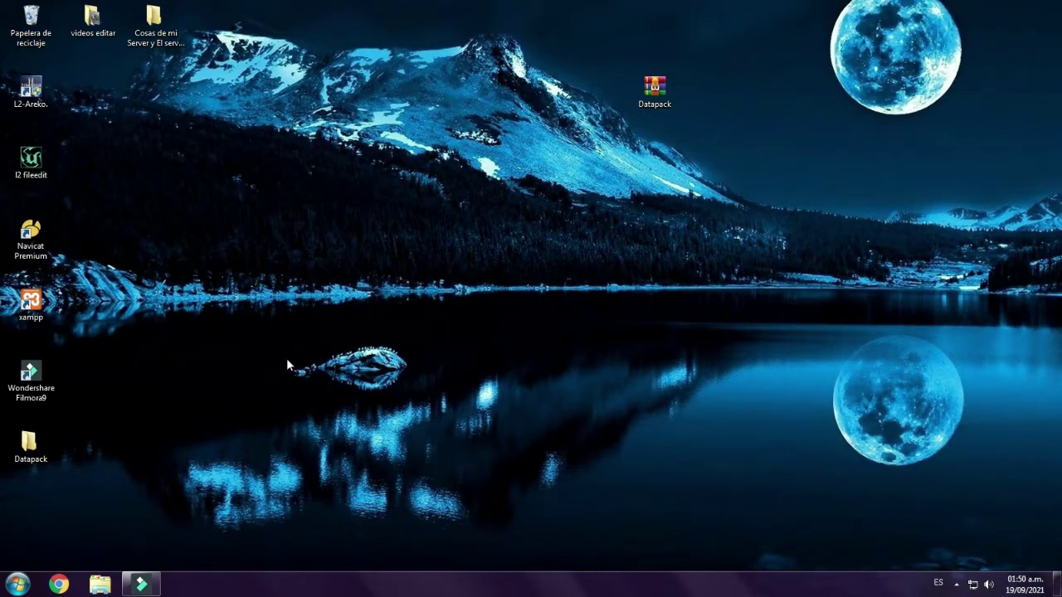
- Move the extracted Datapack folder to mid-desktop and open it to show gameserver, loginserver, sql, tools
left_click_drag(31, 444, 467, 302)
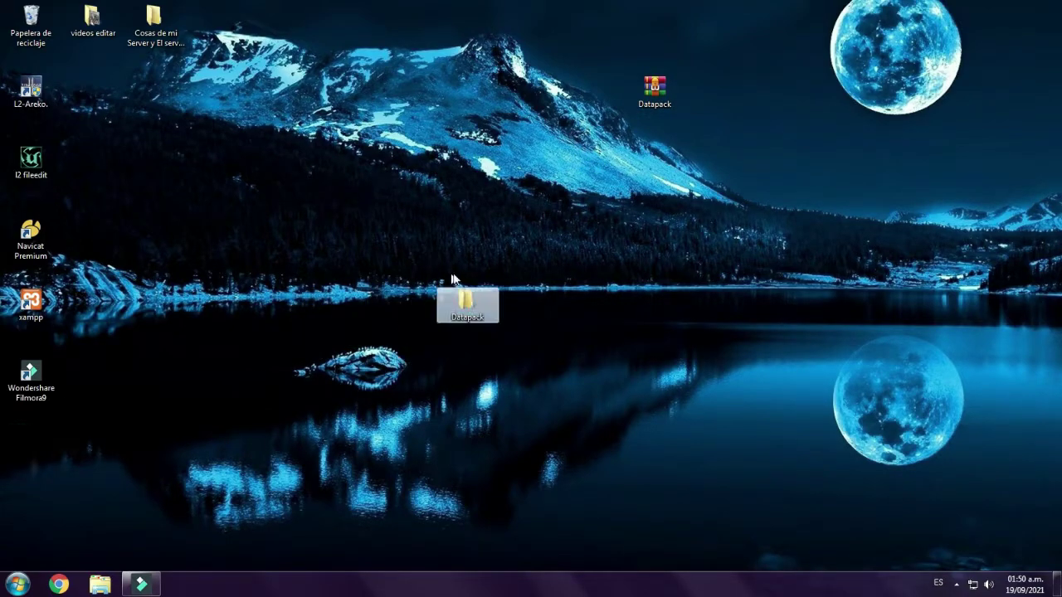
double_click(467, 304)
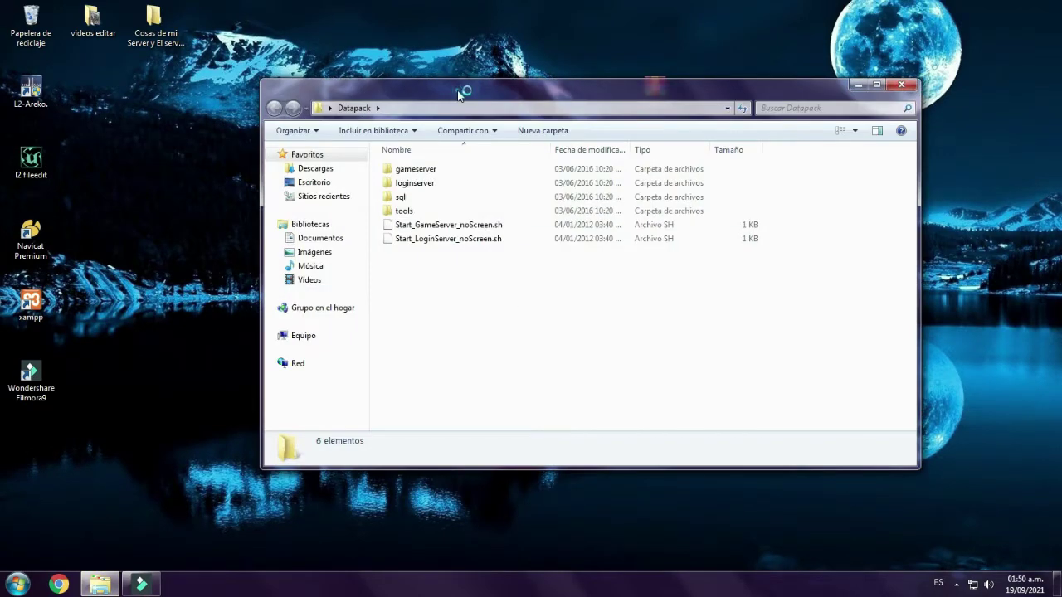
left_click_drag(467, 88, 446, 83)
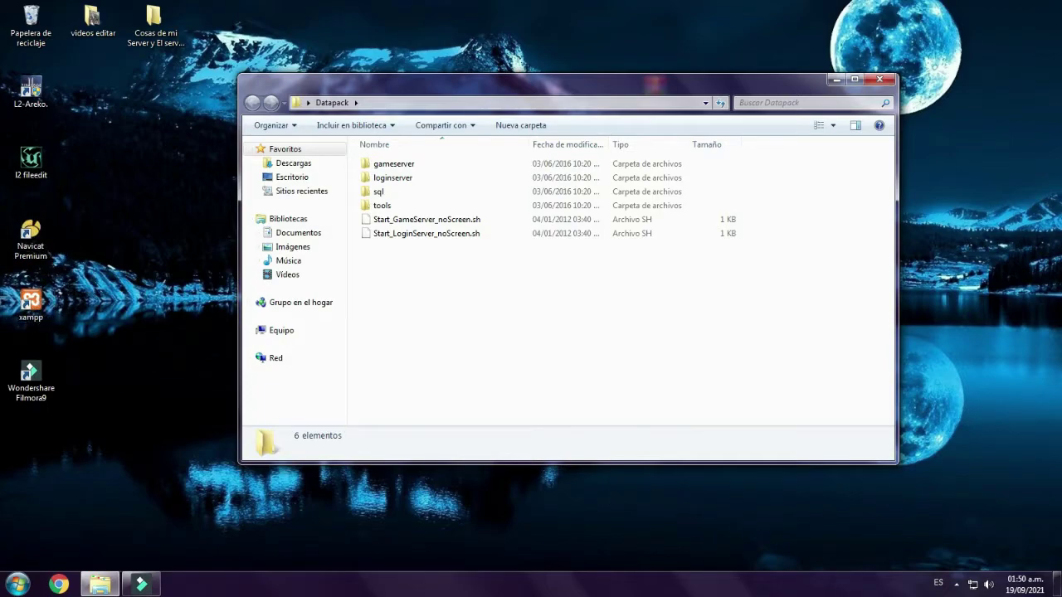
left_click(956, 584)
left_click(936, 518)
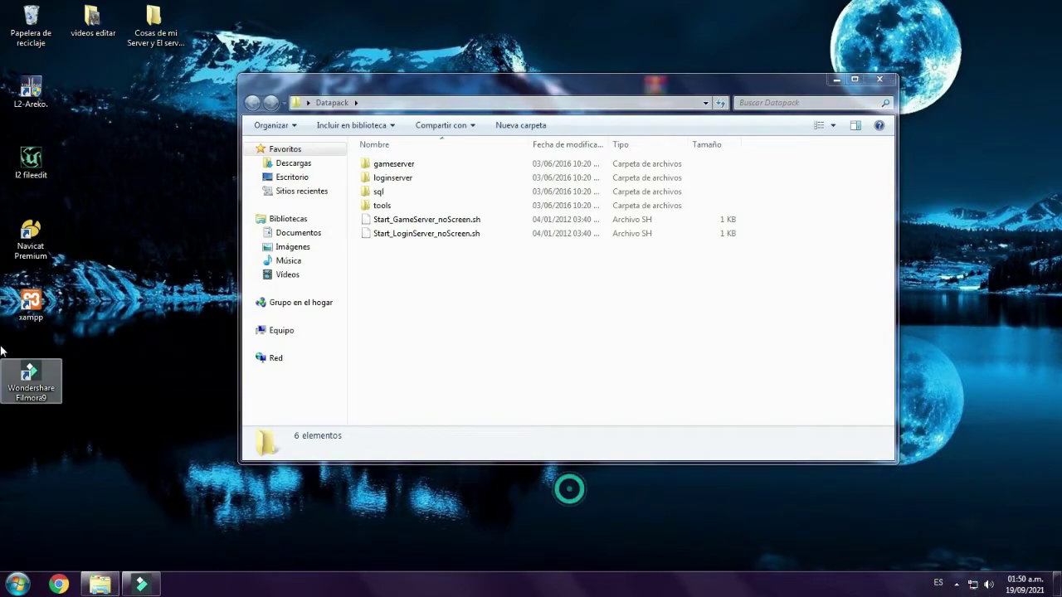
- Launch XAMPP, start MySQL on port 3306, and close the Control Panel window
double_click(32, 301)
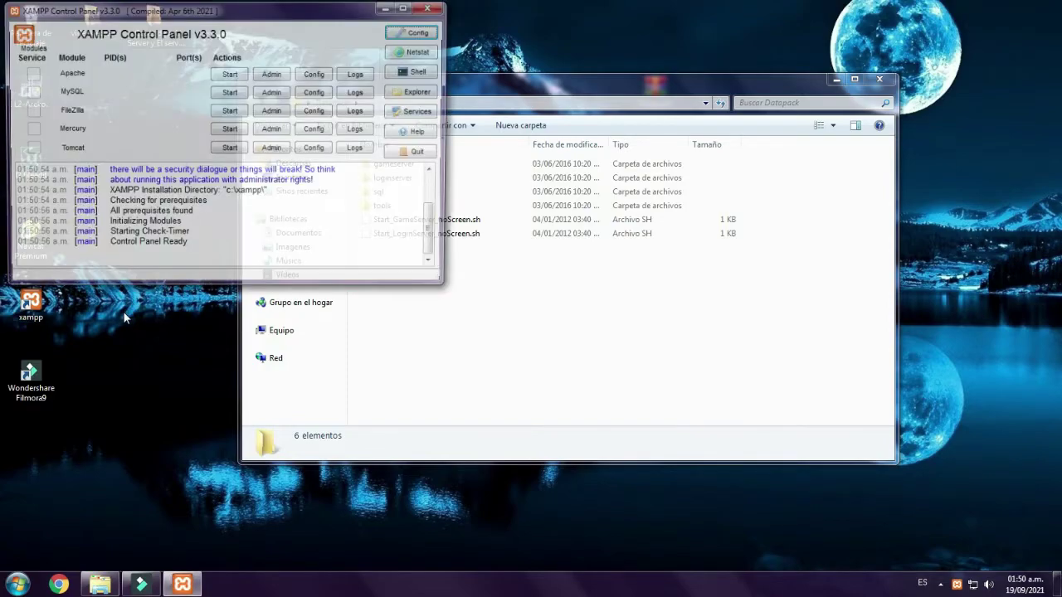
left_click(232, 93)
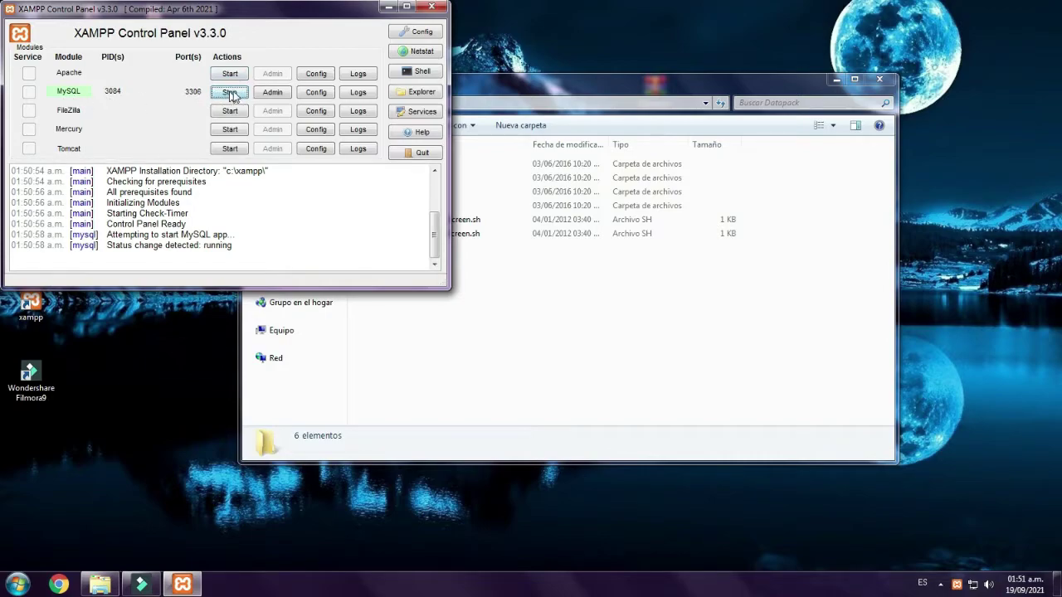
left_click(430, 8)
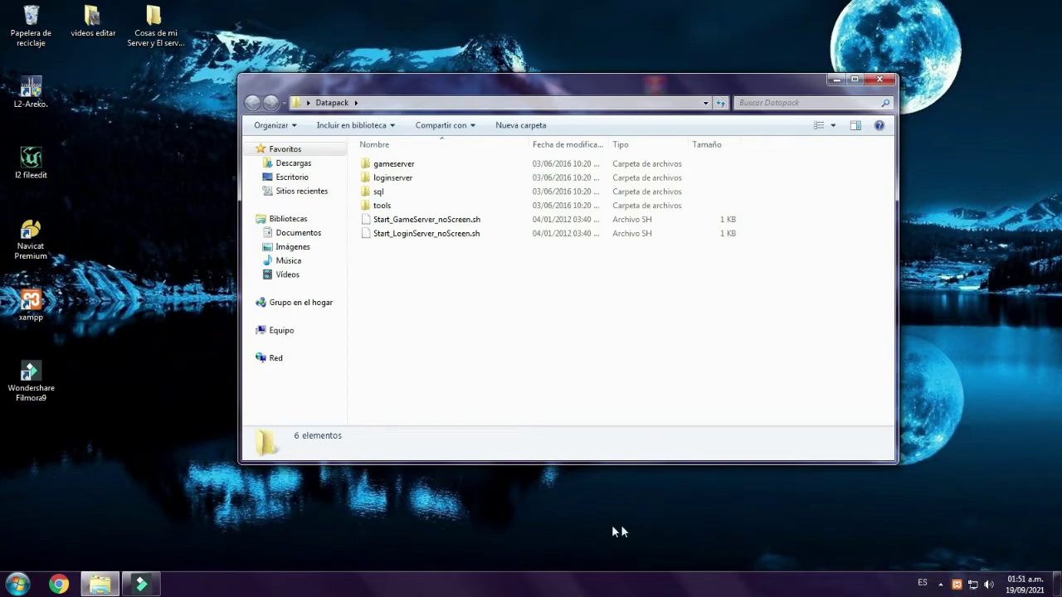
- Open Datapack's tools folder and bring up the context menu for the Database Installer script
left_click(541, 538)
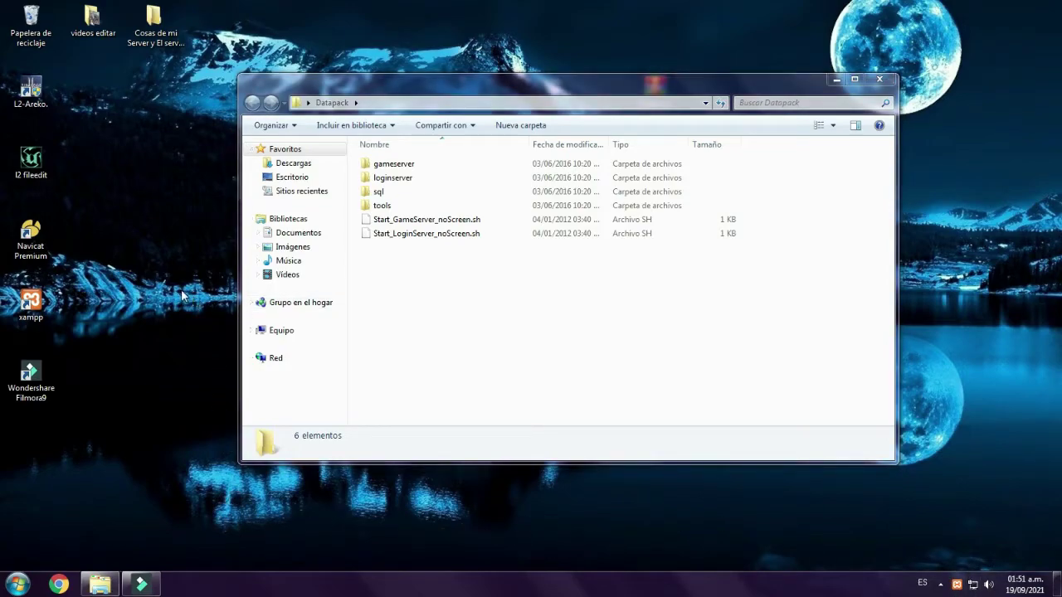
left_click(484, 304)
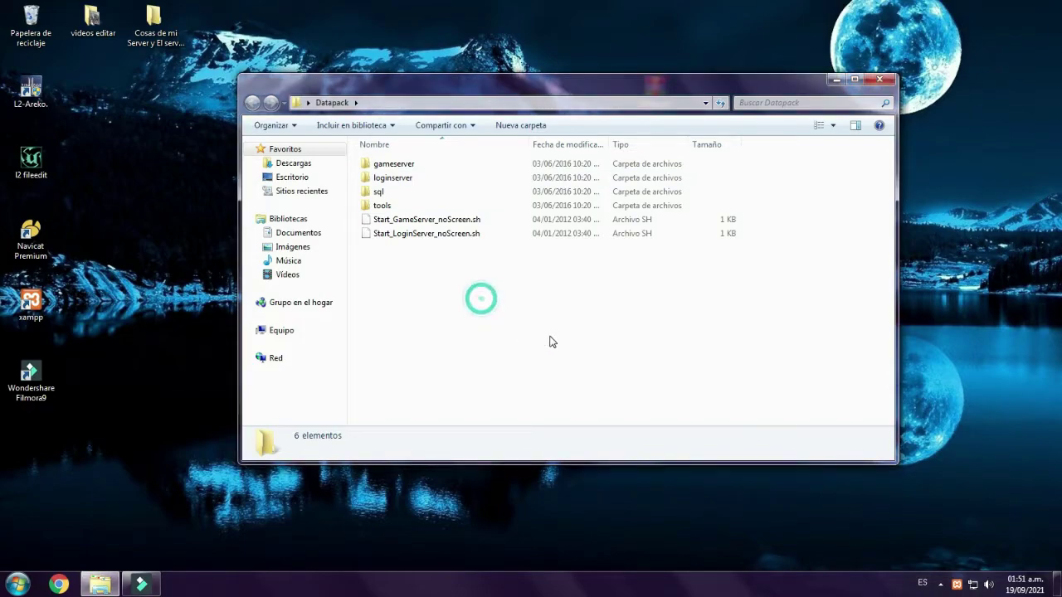
left_click(167, 253)
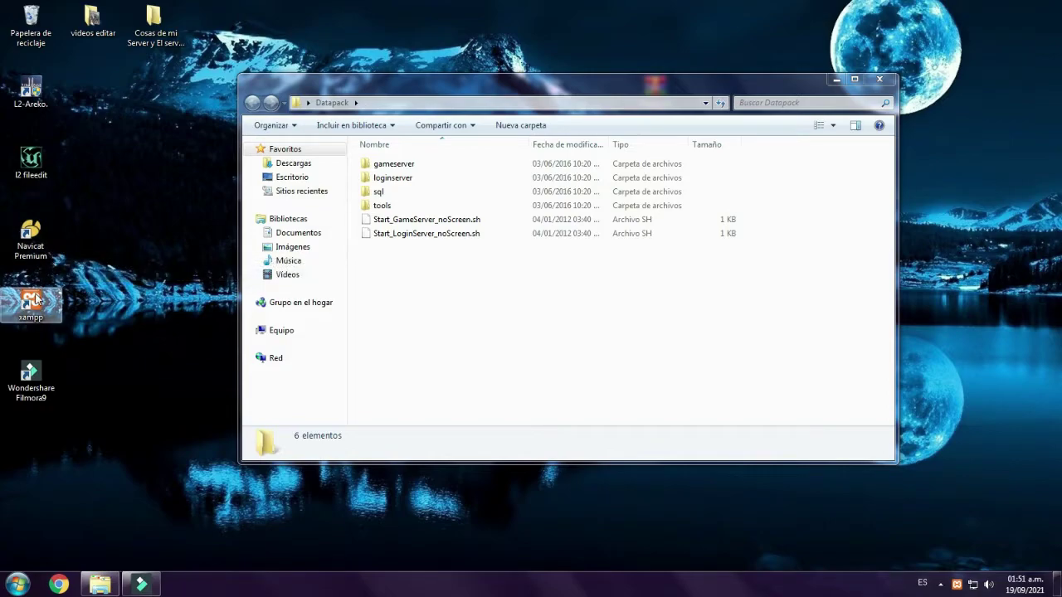
left_click(121, 328)
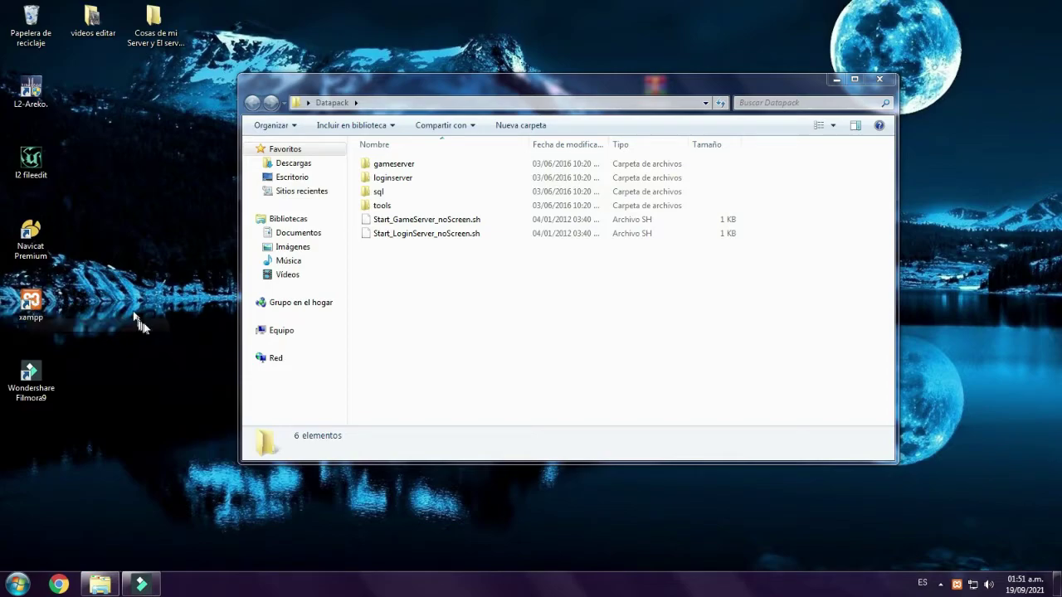
left_click(477, 334)
double_click(392, 206)
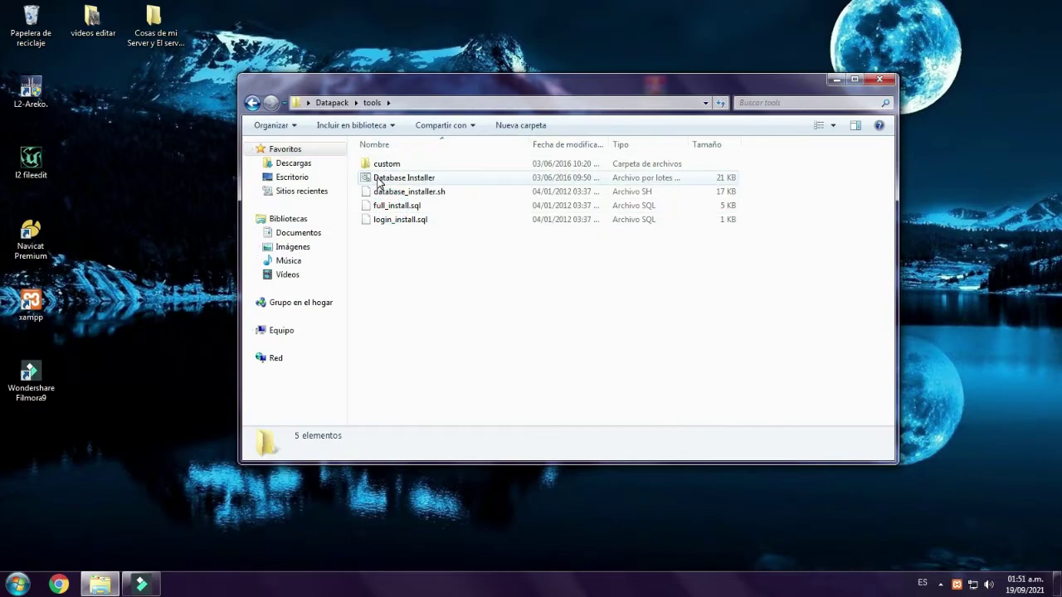
right_click(398, 182)
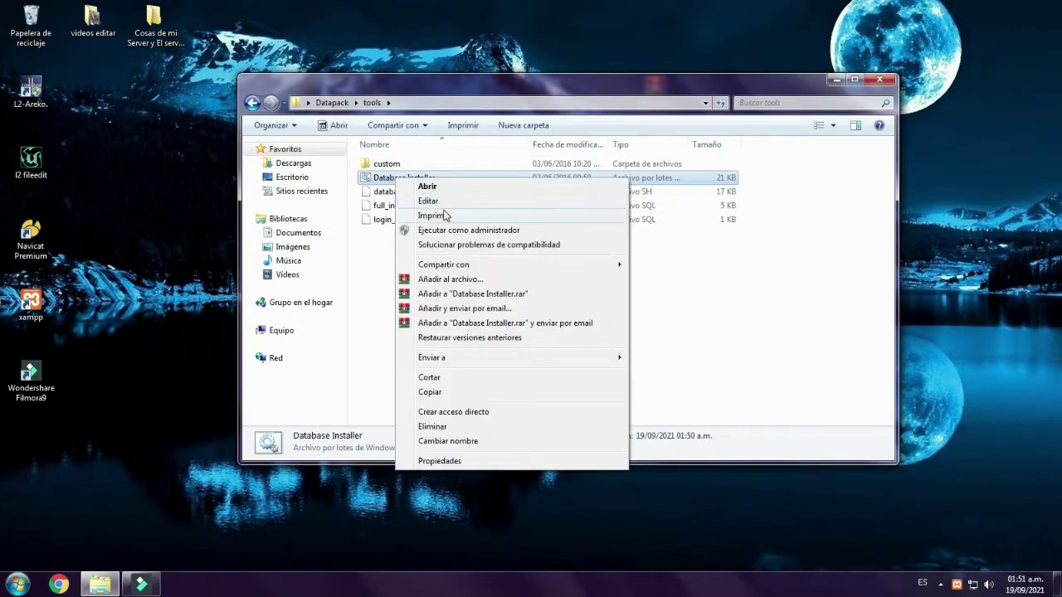
- Edit Database Installer in Notepad, confirm mysqlBinPath reads C:\xampp\mysql\bin, then return to the tools folder
left_click(446, 204)
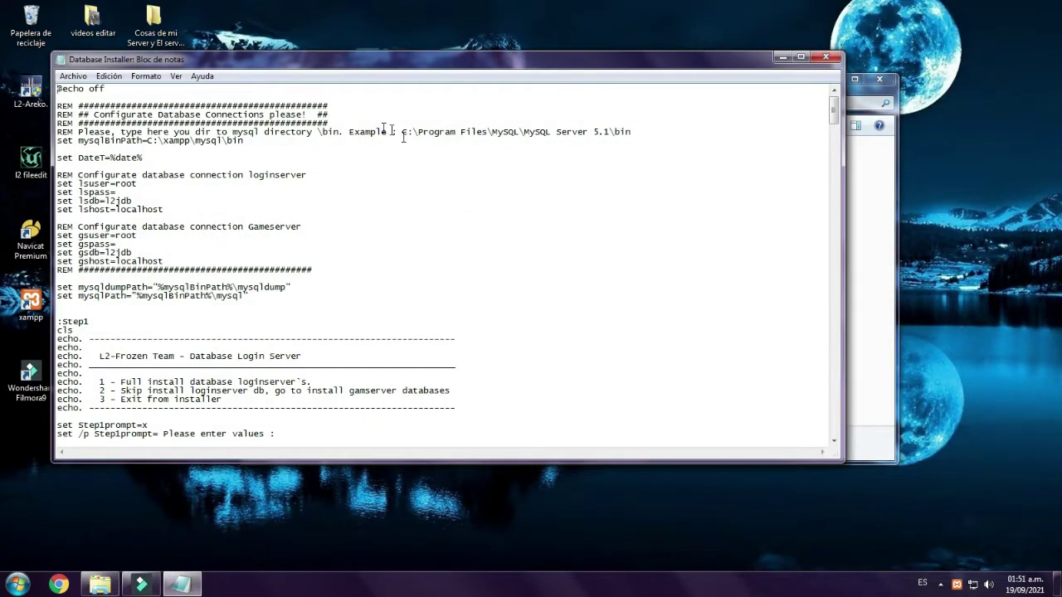
left_click_drag(254, 143, 160, 144)
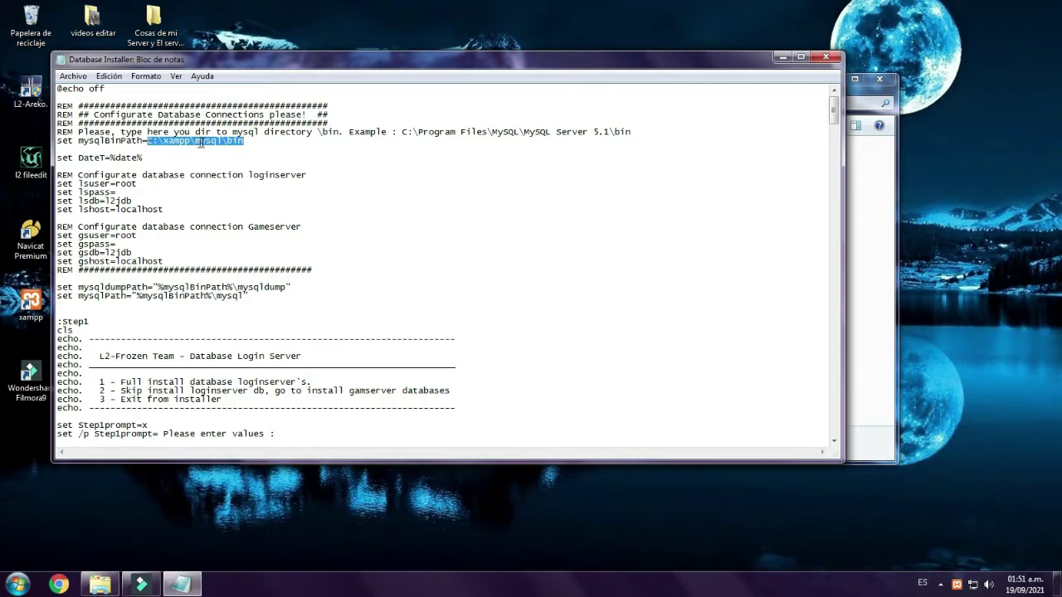
left_click(165, 141)
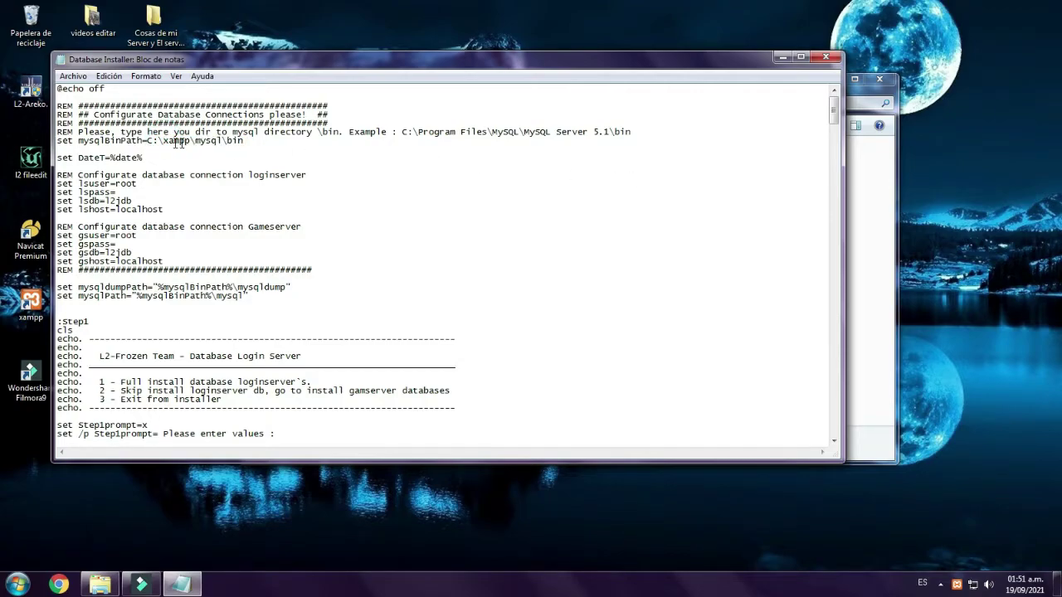
left_click_drag(147, 141, 244, 141)
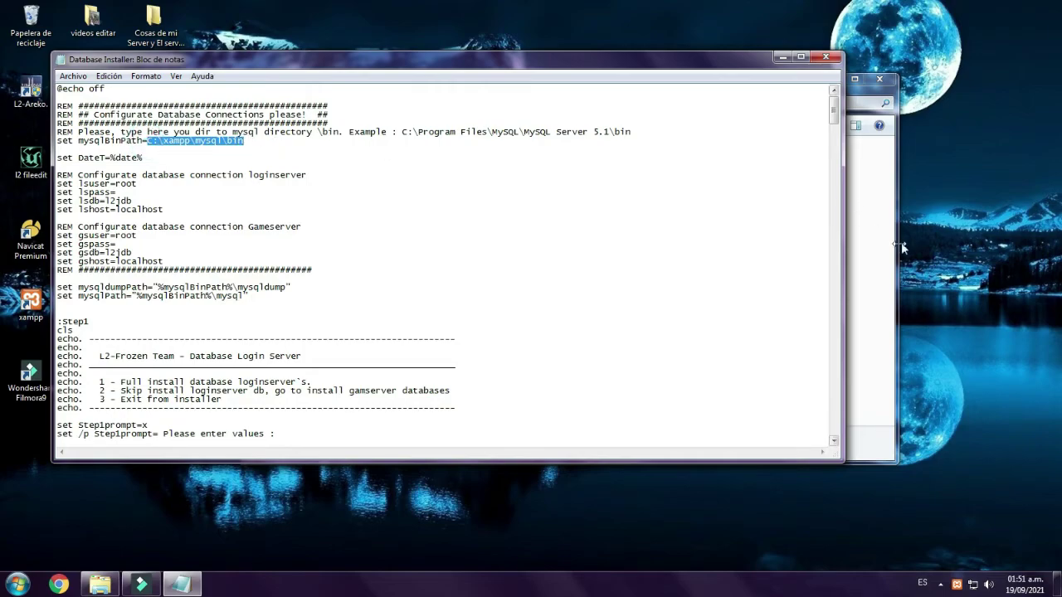
left_click(879, 257)
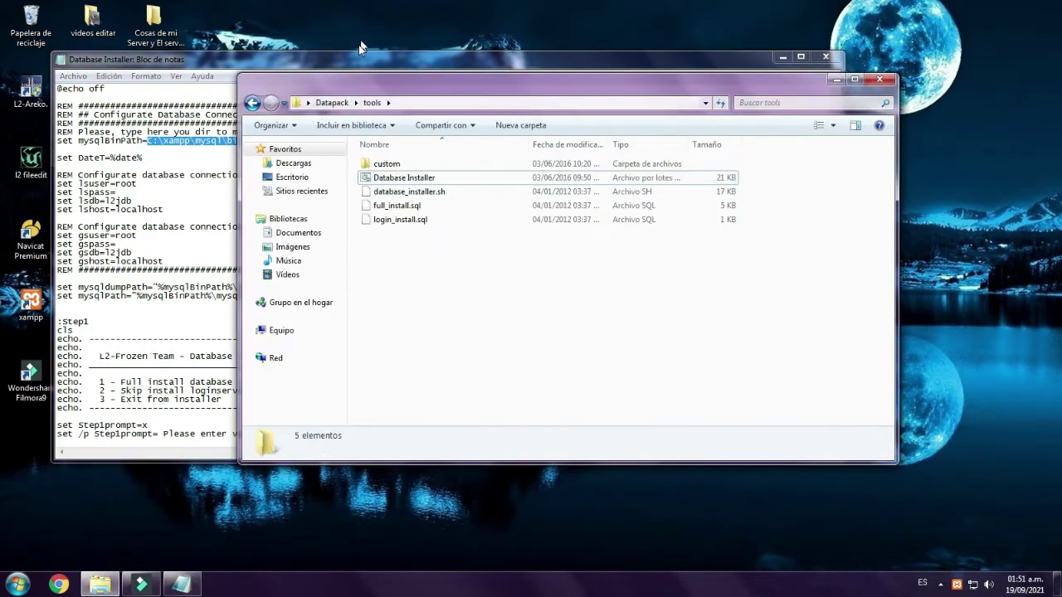
- Browse from Equipo to C:\xampp\mysql\bin and confirm the folder exists
left_click(282, 331)
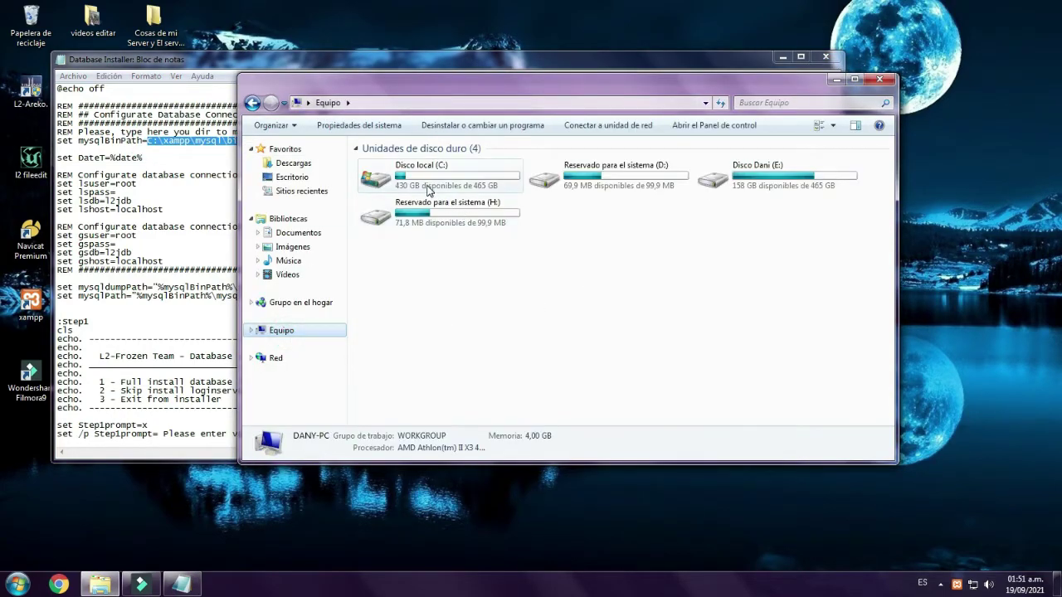
double_click(429, 190)
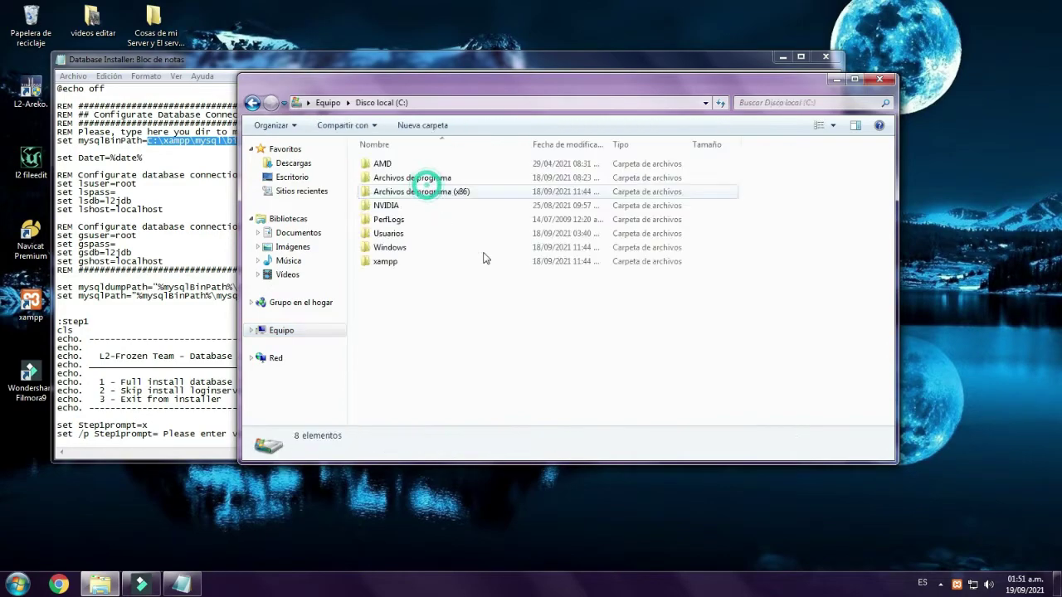
double_click(382, 260)
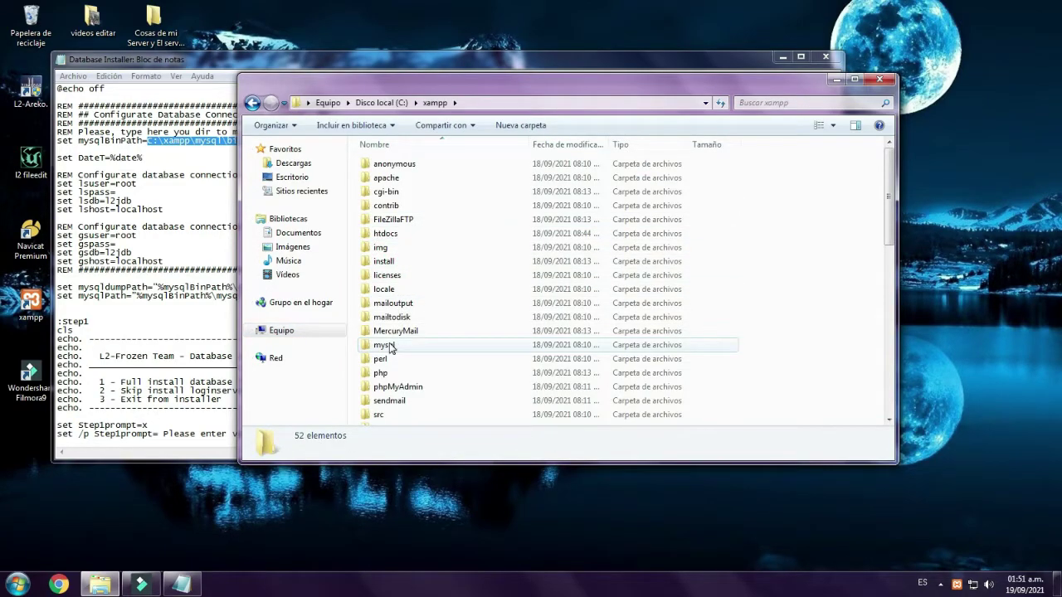
double_click(387, 343)
double_click(380, 178)
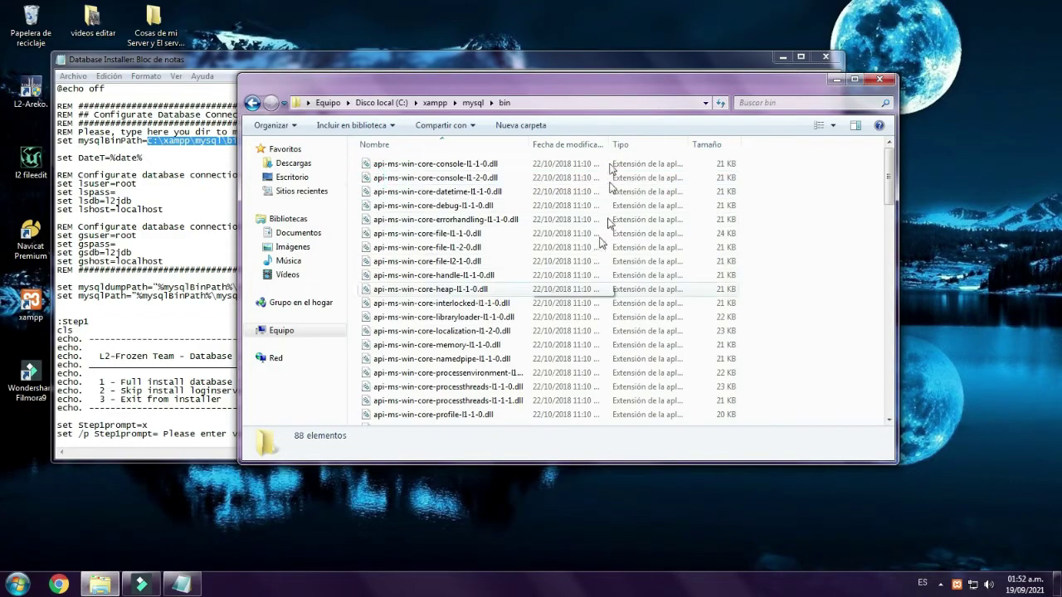
left_click(528, 103)
left_click_drag(330, 93, 390, 94)
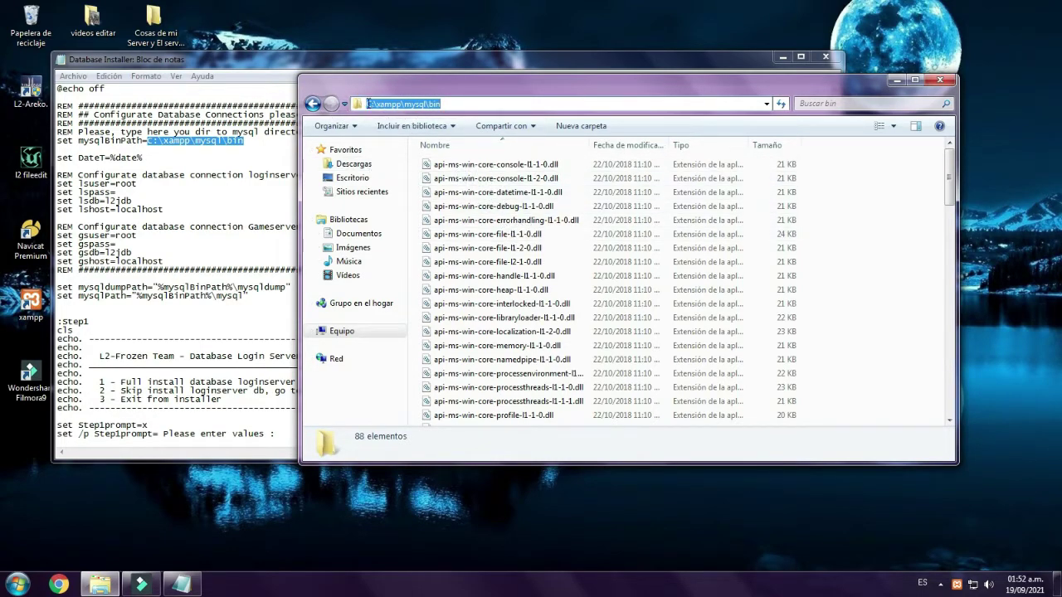
- Go back to the tools folder and return to the script, highlighting mysqlBinPath and lsuser root
left_click(312, 104)
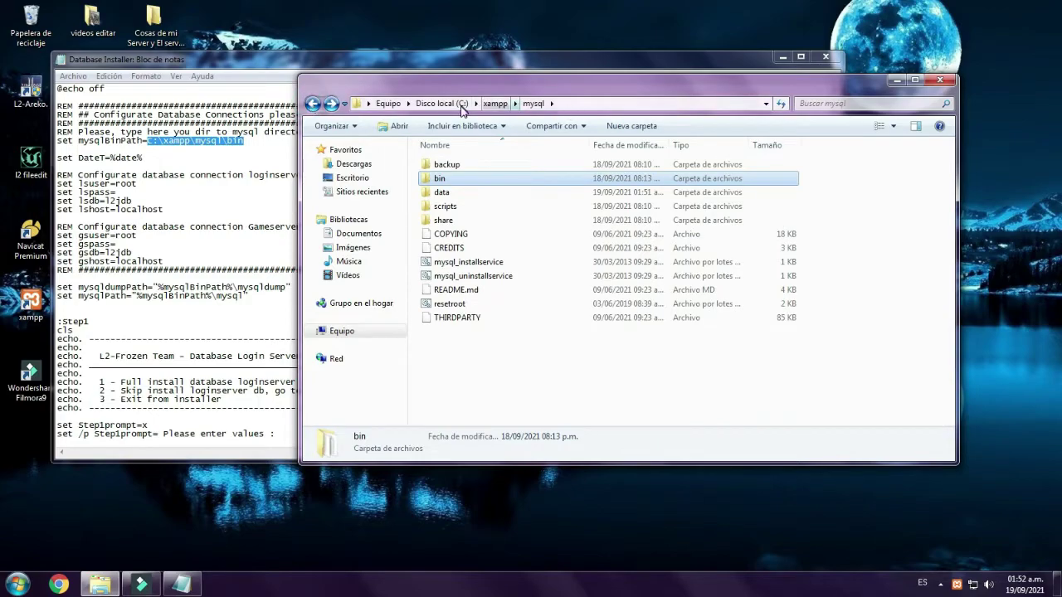
left_click(313, 103)
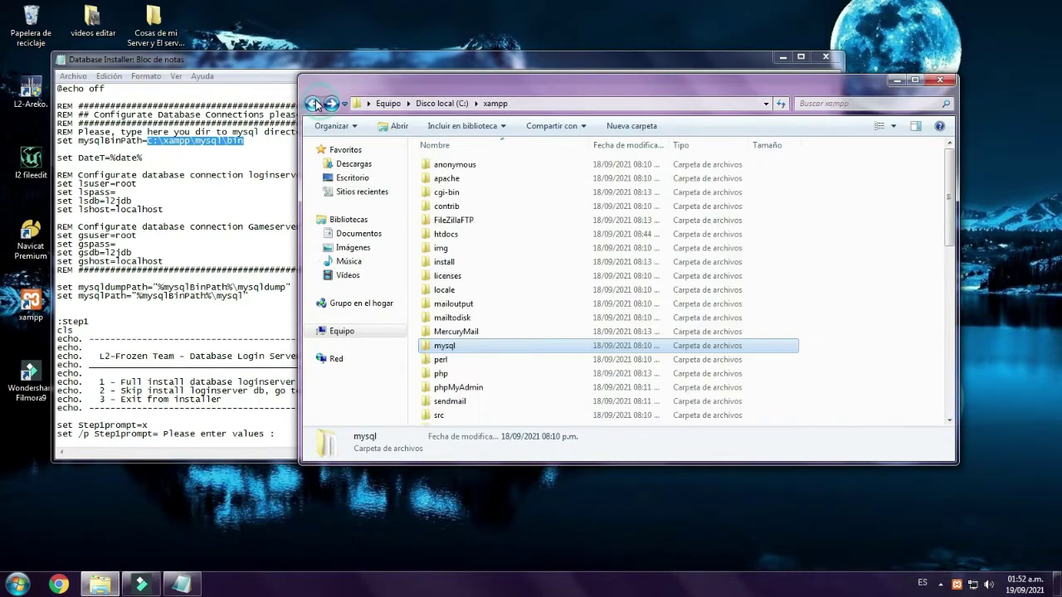
left_click(313, 104)
left_click(313, 104)
left_click(313, 104)
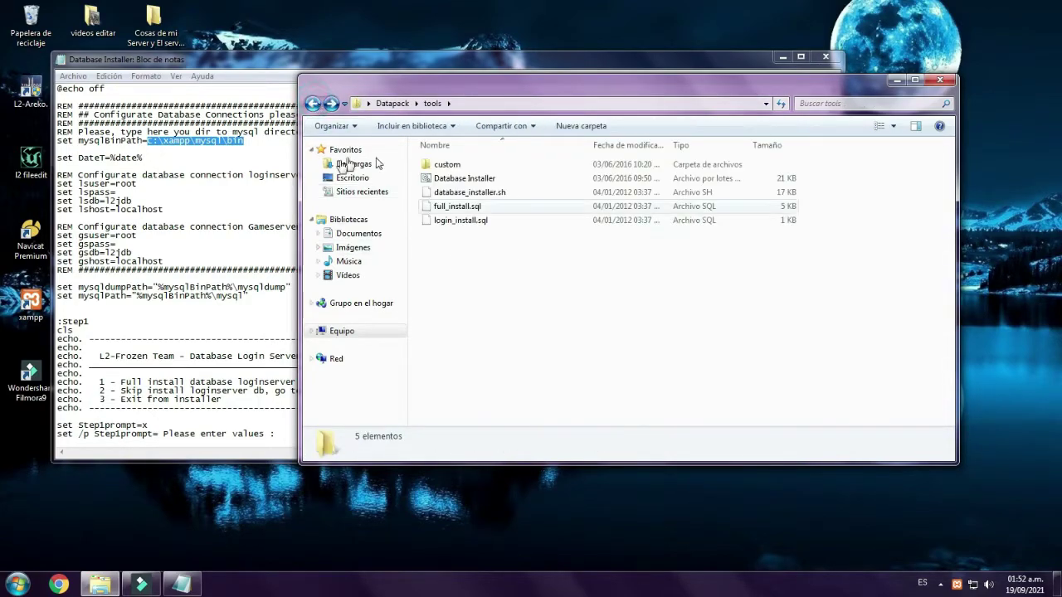
left_click(241, 144)
left_click_drag(278, 148, 149, 143)
left_click_drag(138, 183, 118, 184)
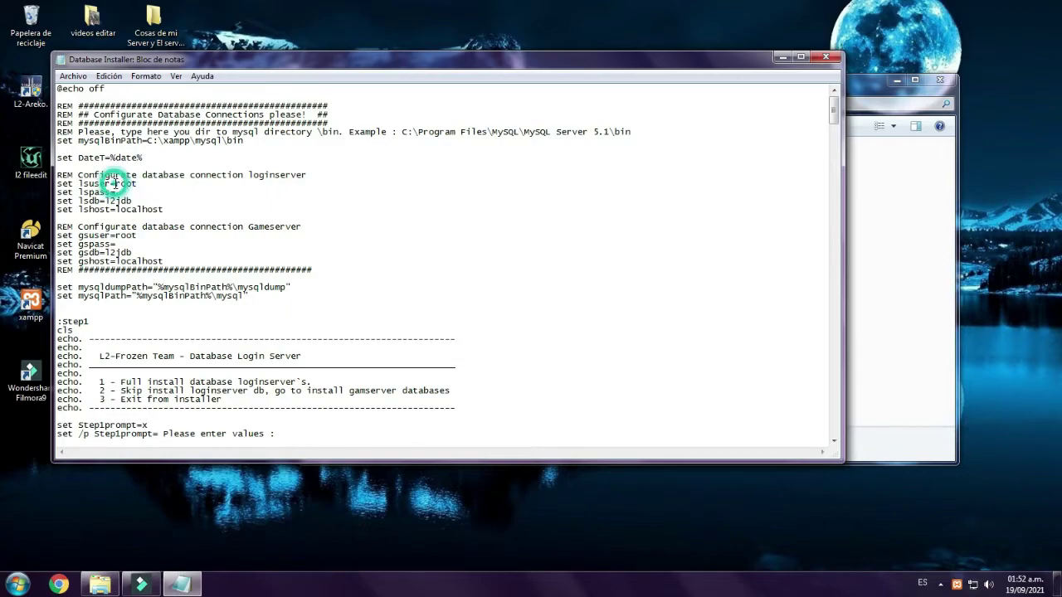
- Check the login server settings: user root, blank password, database l2jdb, host localhost
double_click(153, 185)
left_click(137, 184)
left_click(127, 192)
left_click_drag(142, 200, 106, 201)
left_click(106, 200)
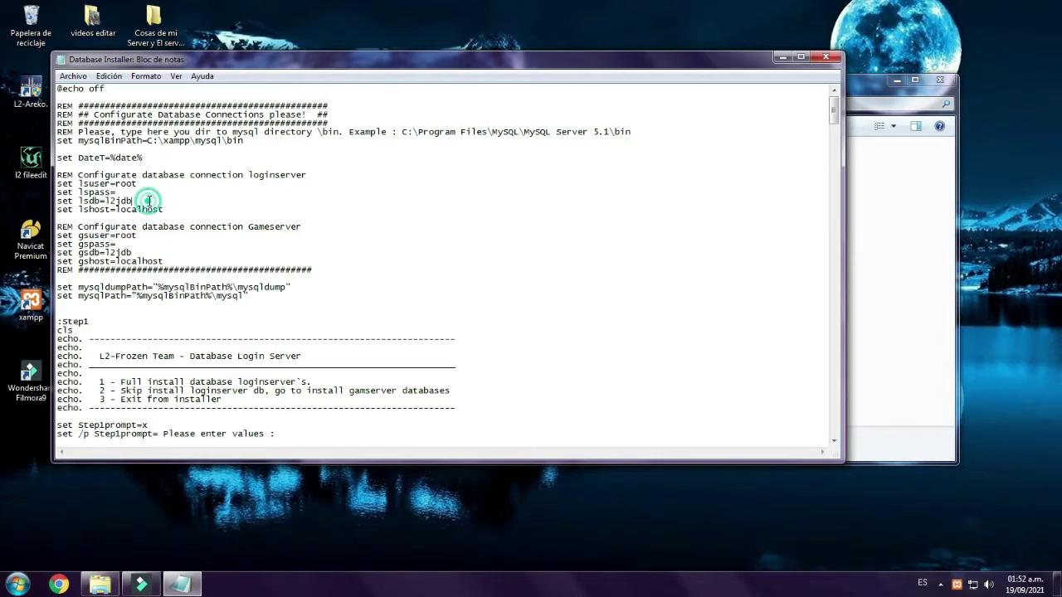
left_click_drag(164, 210, 112, 209)
- Review the Gameserver connection block with its blank gspass, then close the Database Installer script
left_click_drag(180, 261, 58, 226)
left_click(124, 244)
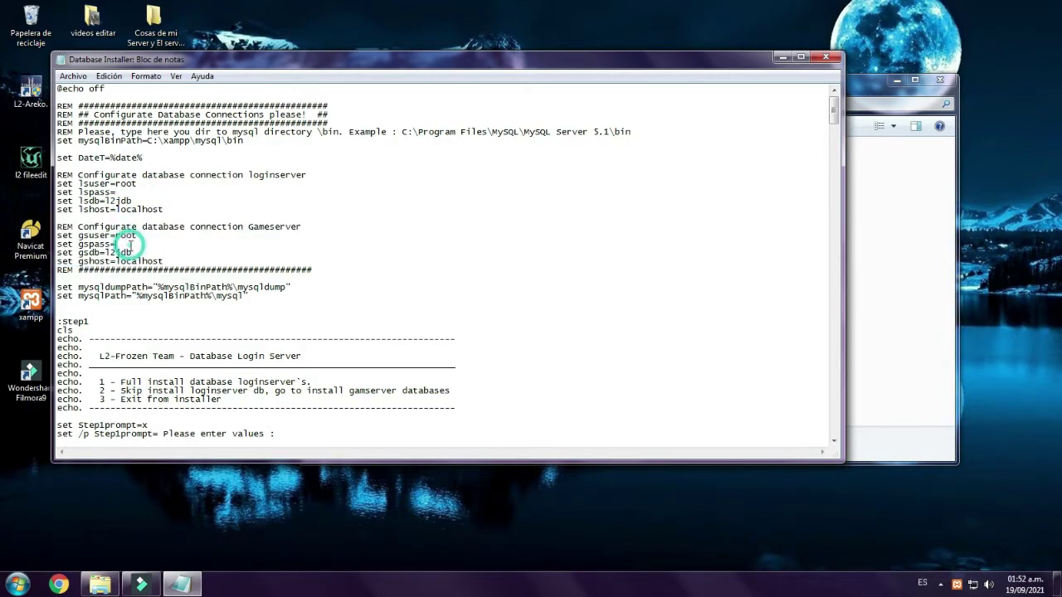
scroll(623, 204, "down", 5)
scroll(623, 205, "up", 5)
scroll(301, 262, "down", 9)
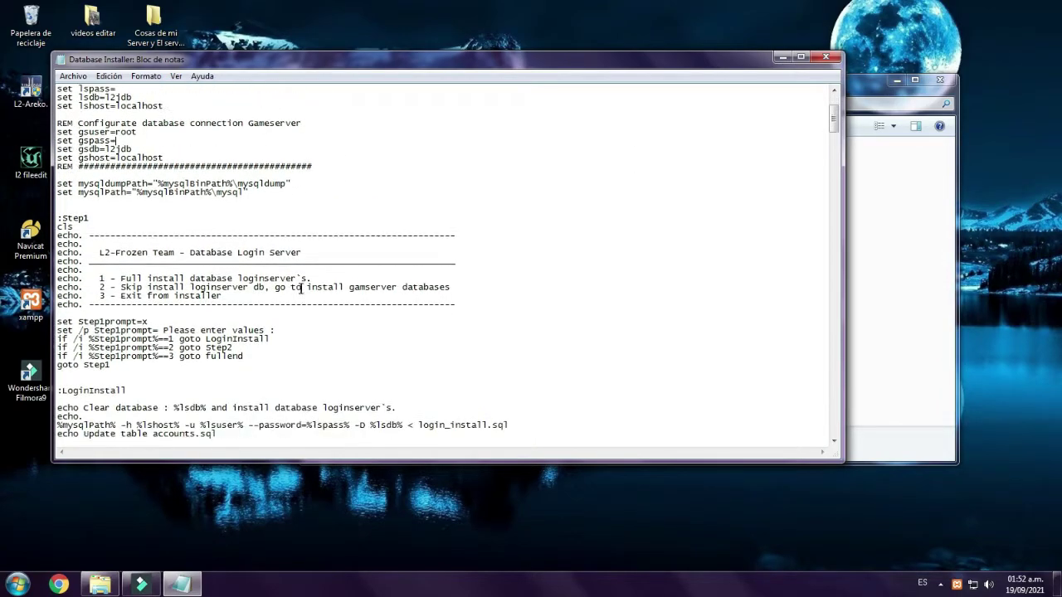
scroll(301, 262, "up", 8)
left_click(826, 58)
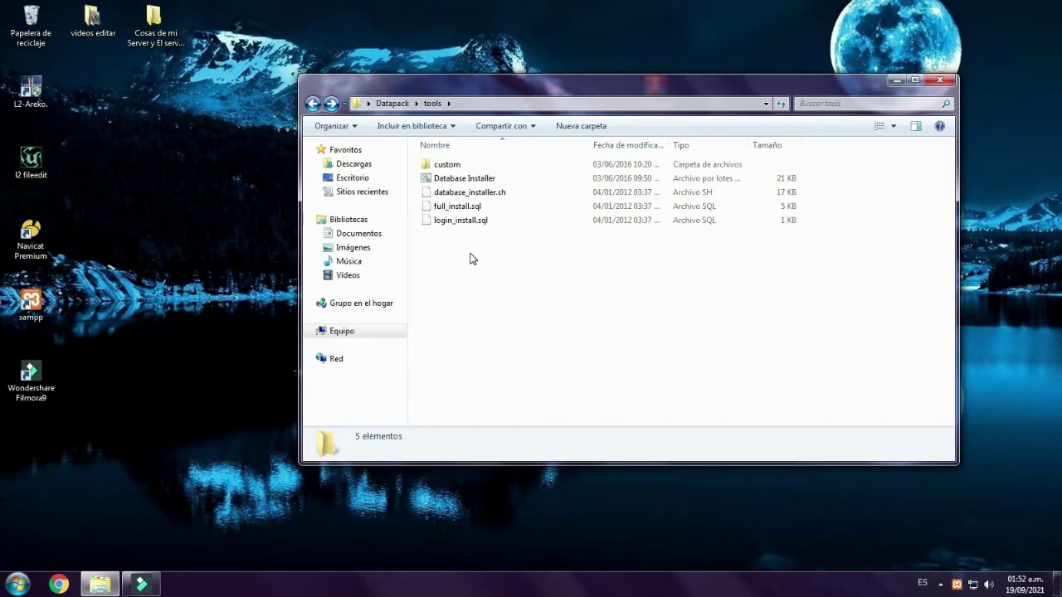
left_click(455, 181)
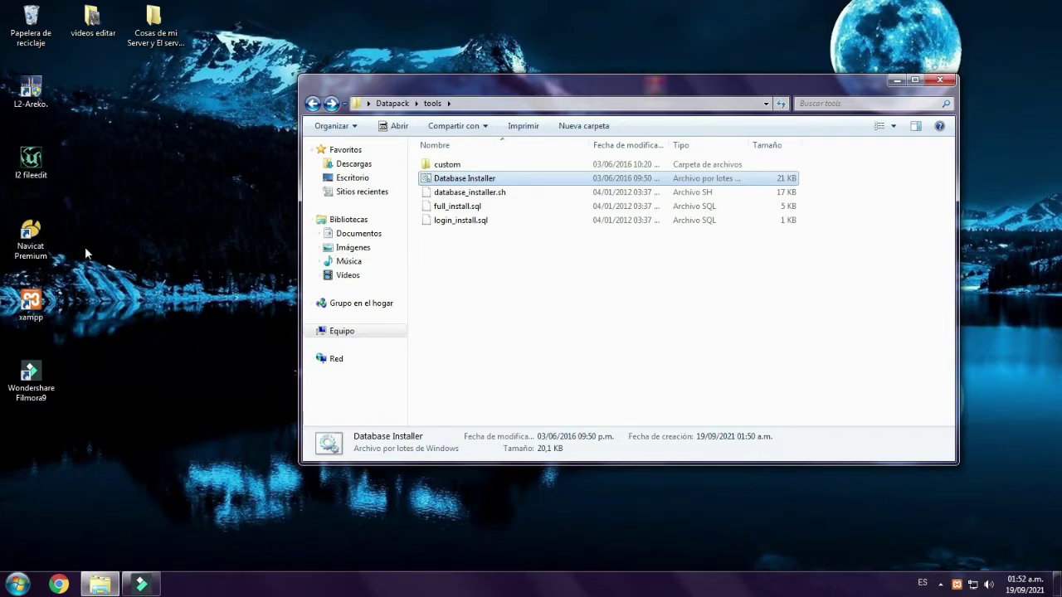
- Launch Navicat Premium maximized and start a new MySQL connection
double_click(31, 239)
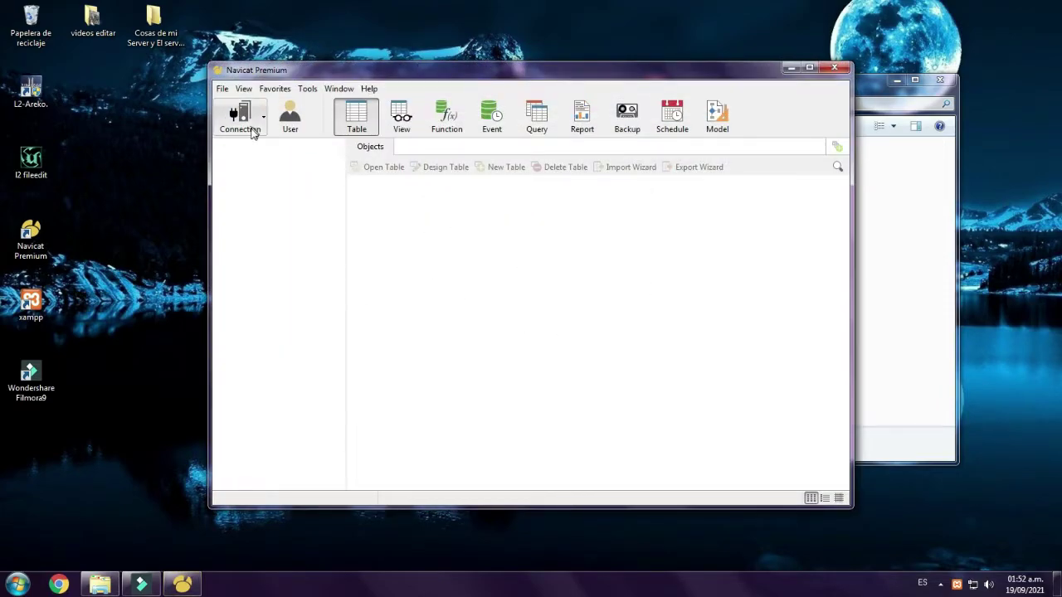
left_click(809, 67)
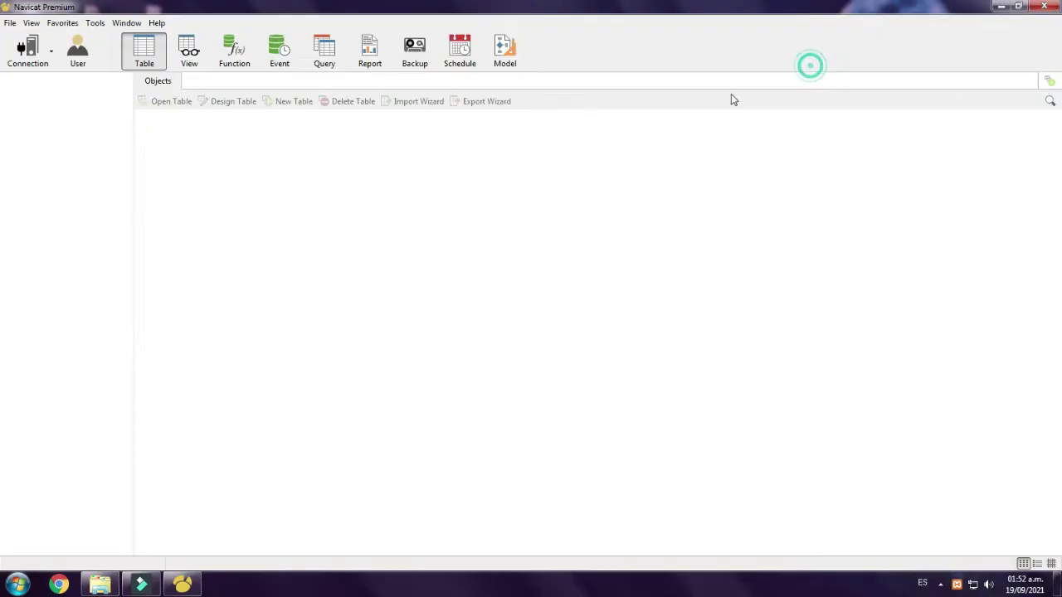
left_click(33, 68)
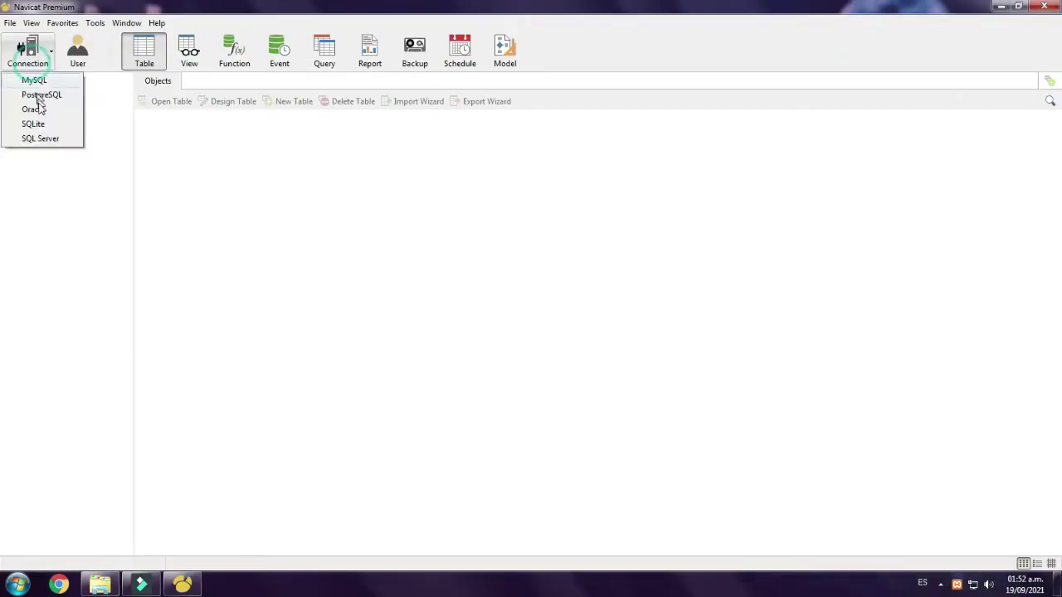
left_click(38, 81)
- Name the connection localhost by copying the host name, leave the password blank, and save it
left_click(543, 158)
double_click(540, 185)
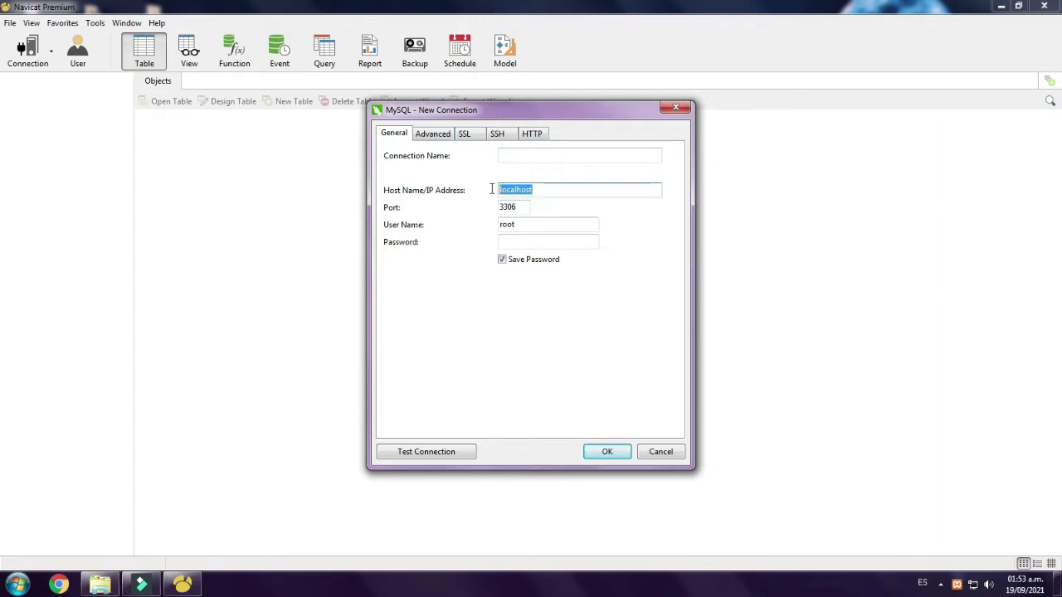
right_click(515, 192)
left_click(541, 233)
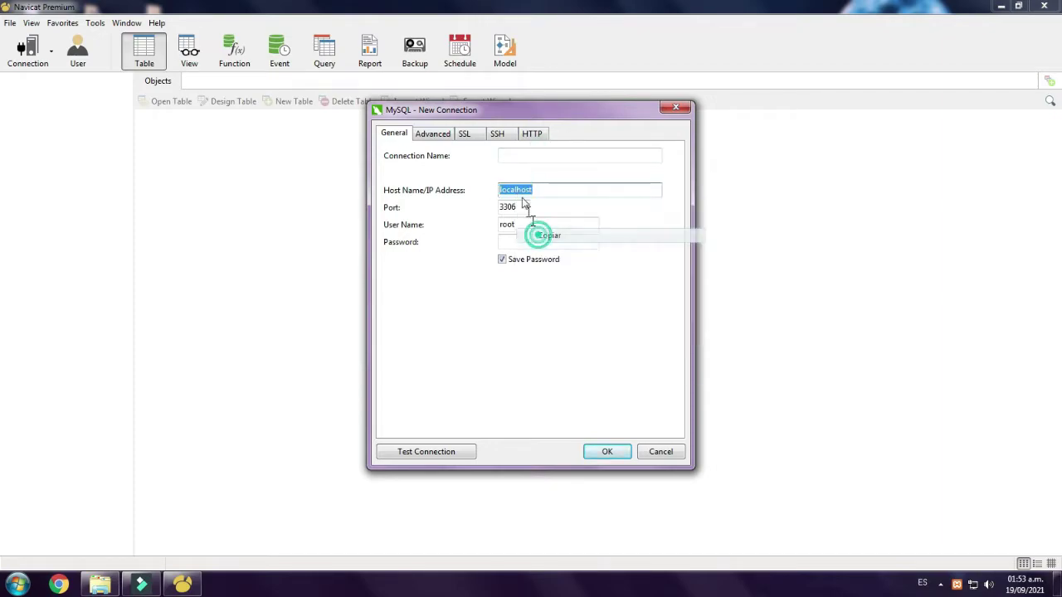
right_click(510, 156)
left_click(535, 213)
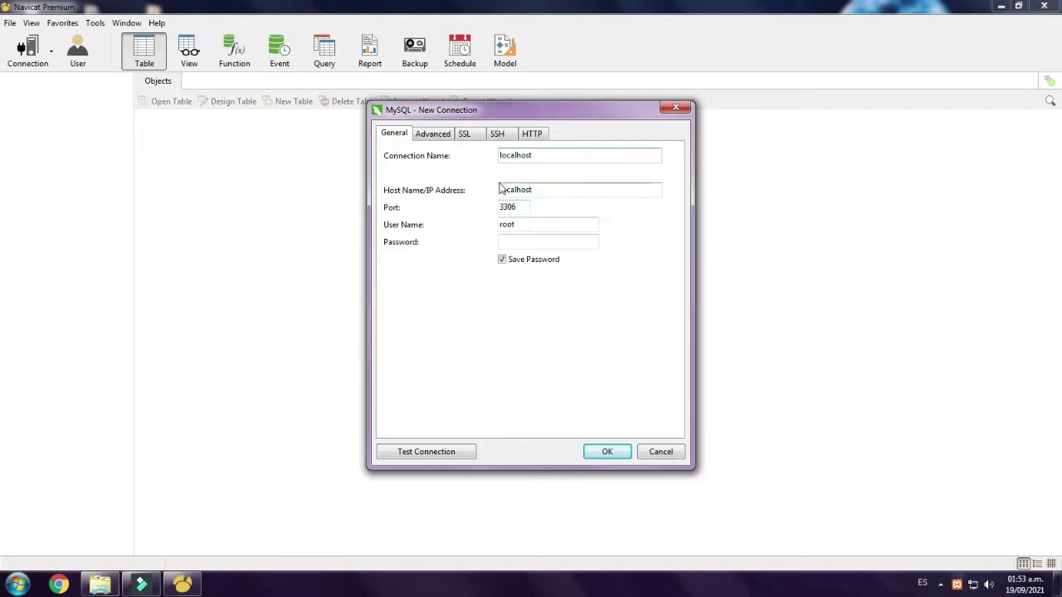
left_click(525, 241)
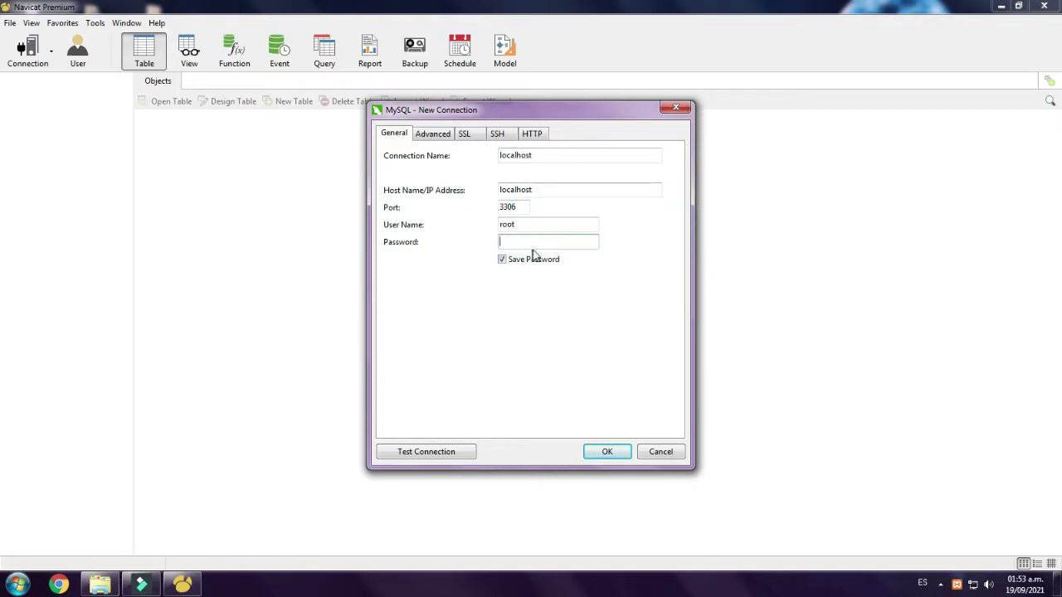
left_click(539, 156)
left_click(607, 451)
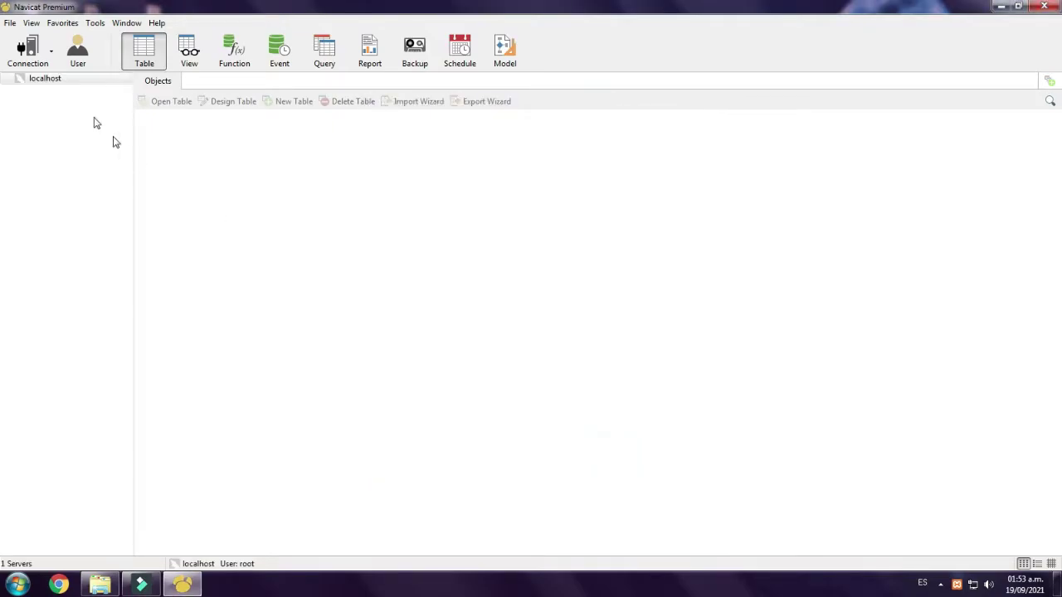
- Create the l2jdb database under localhost, close Navicat, and run the Database Installer script
double_click(48, 79)
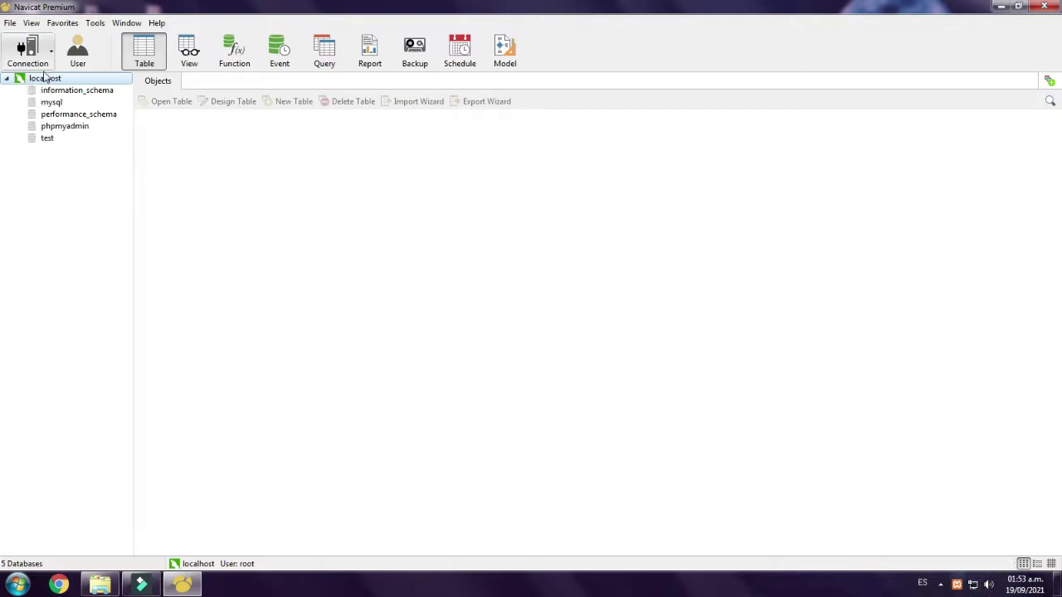
right_click(52, 158)
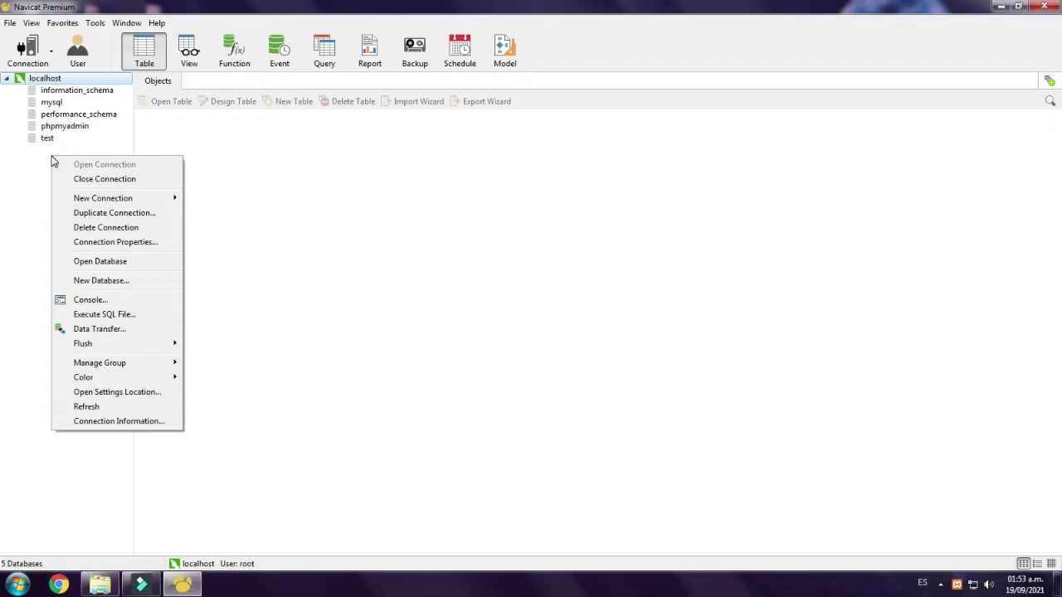
left_click(106, 280)
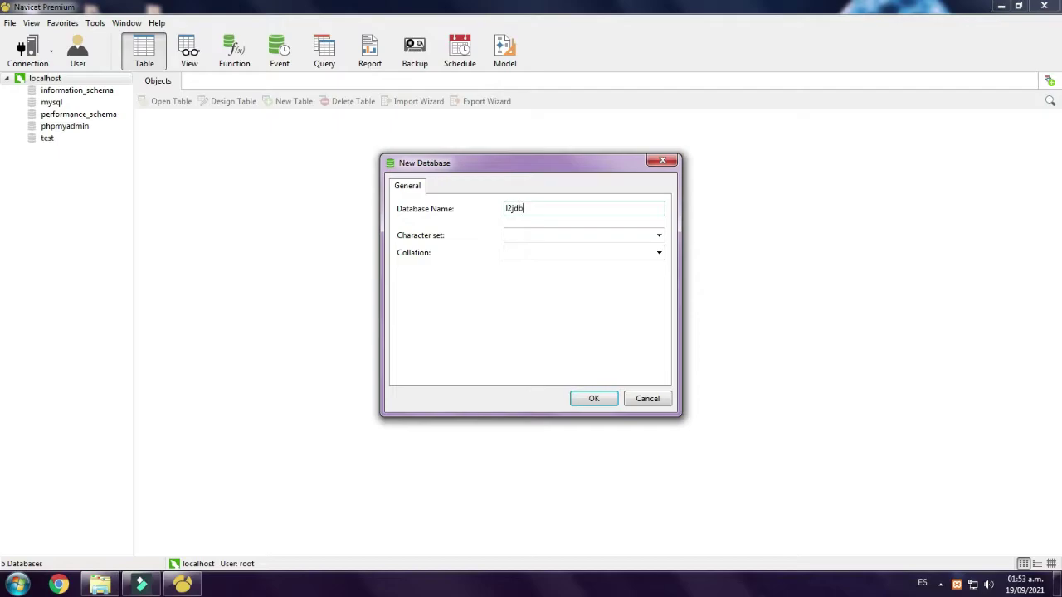
left_click(592, 399)
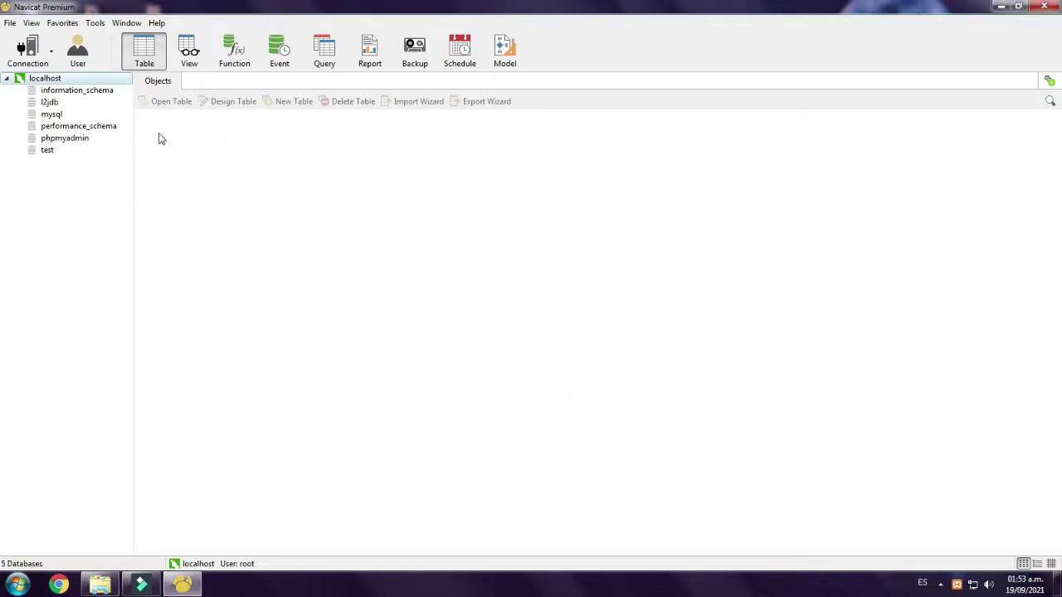
left_click(1045, 8)
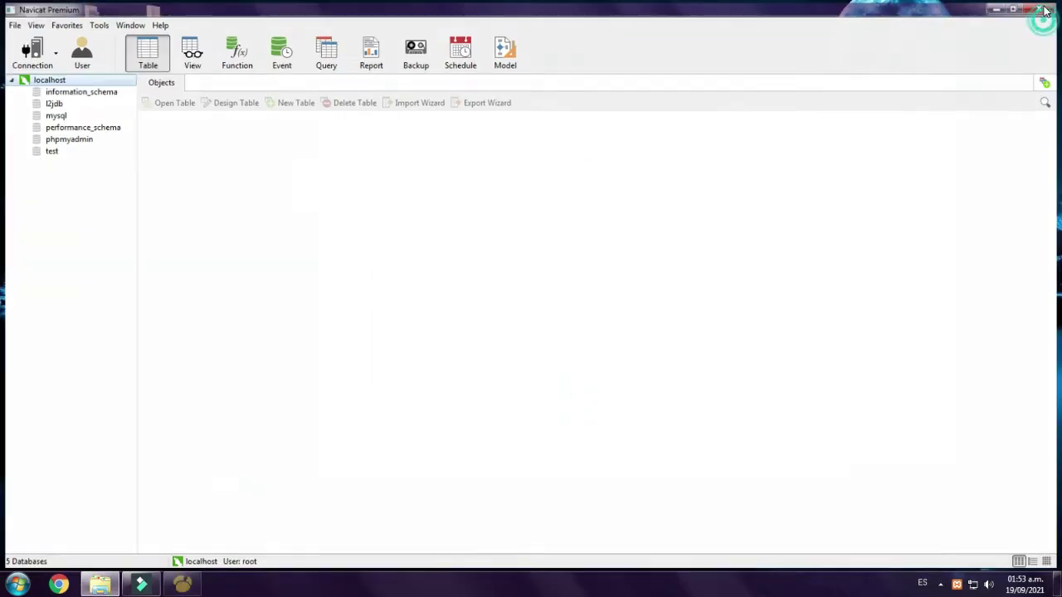
double_click(454, 181)
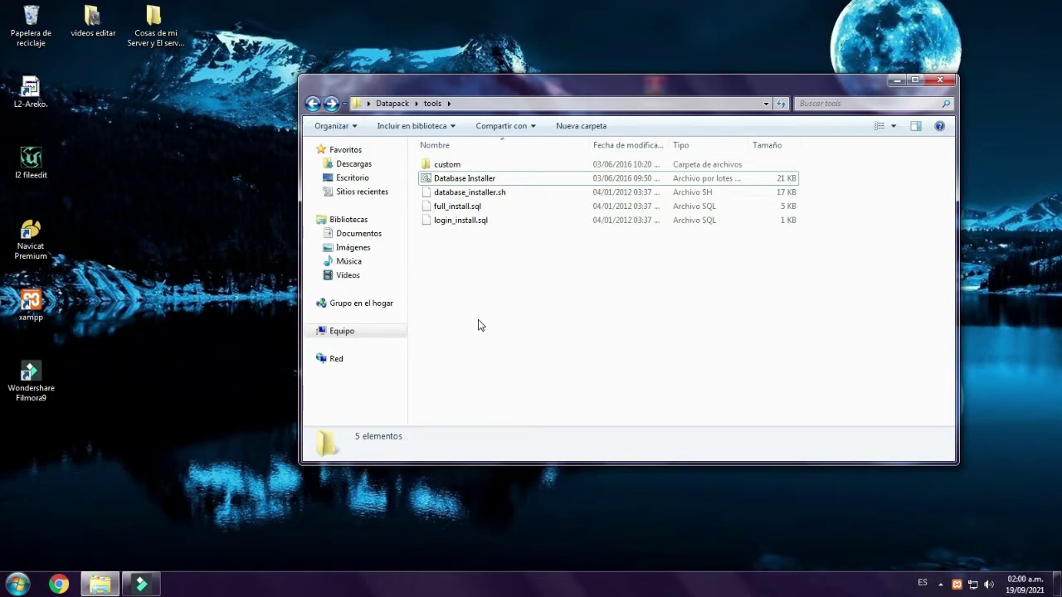
- Open the Database Installer script for editing in Notepad
left_click(517, 247)
right_click(445, 184)
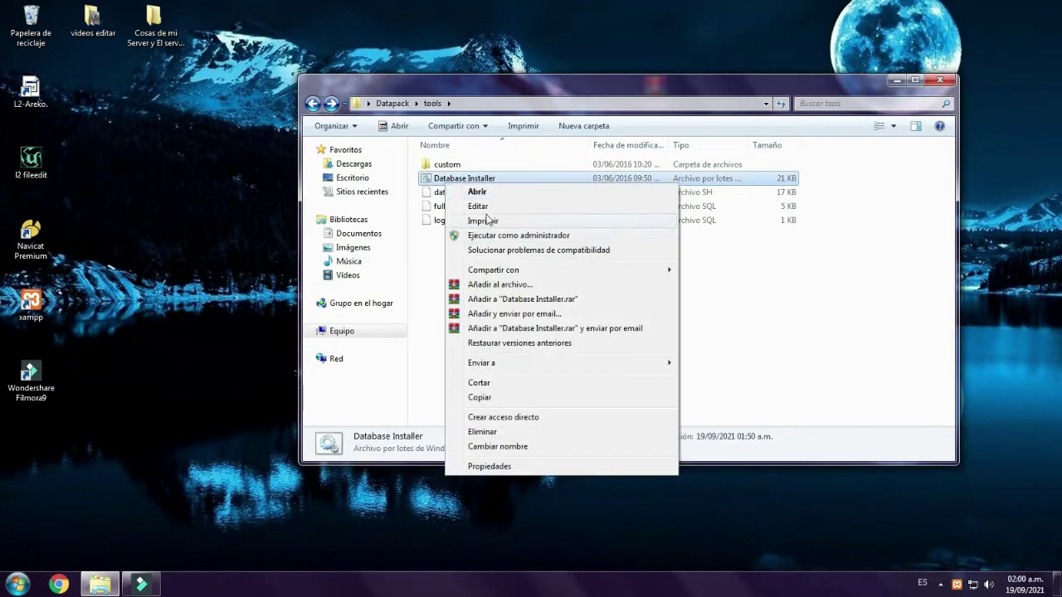
left_click(484, 206)
- Check that mysqlBinPath is C:\xampp\mysql\bin and both databases are l2jdb, then close Notepad
left_click_drag(133, 201, 109, 201)
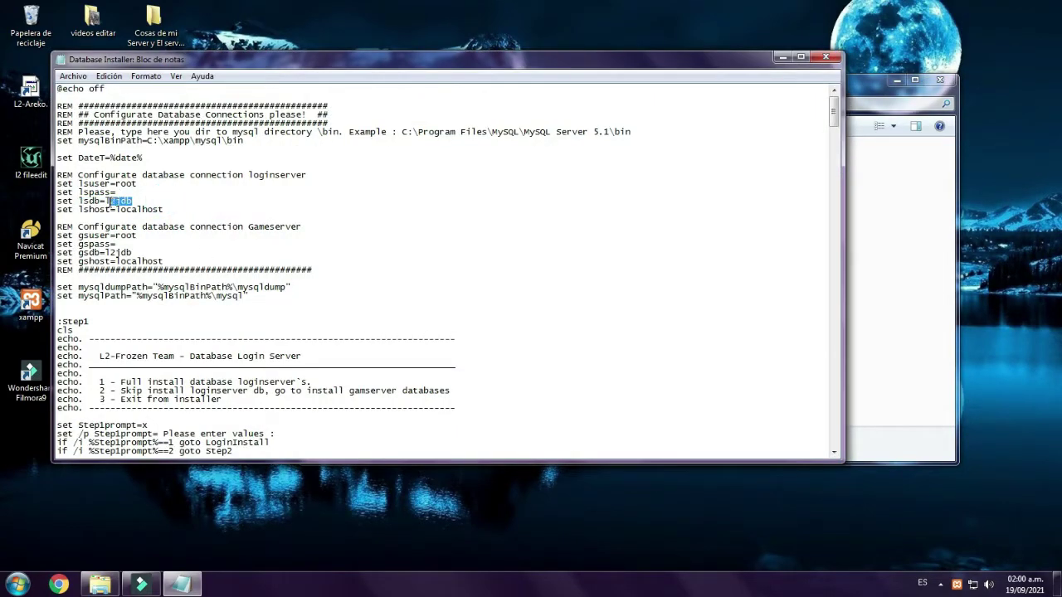
mouse_move(143, 140)
left_mouse_down()
mouse_move(349, 159)
mouse_move(148, 140)
left_mouse_up()
left_click(148, 140)
left_click_drag(213, 270, 56, 140)
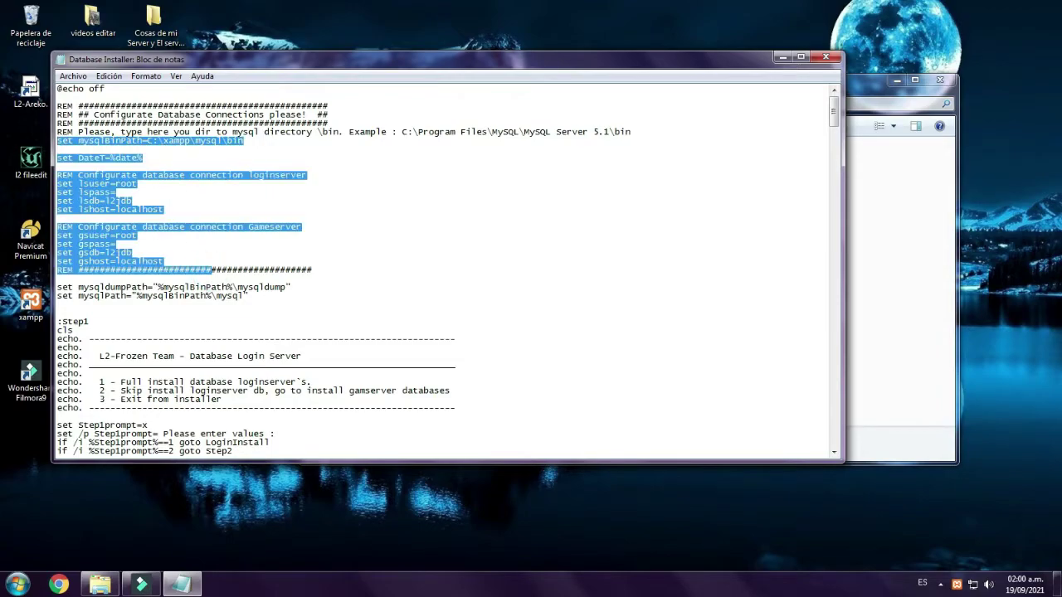
left_click(189, 232)
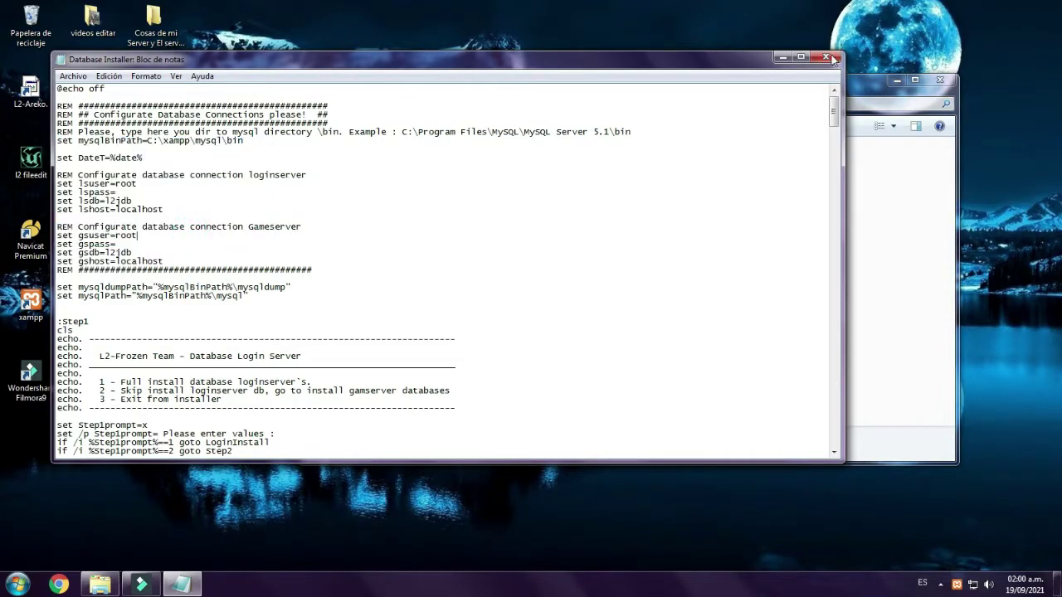
left_click(72, 75)
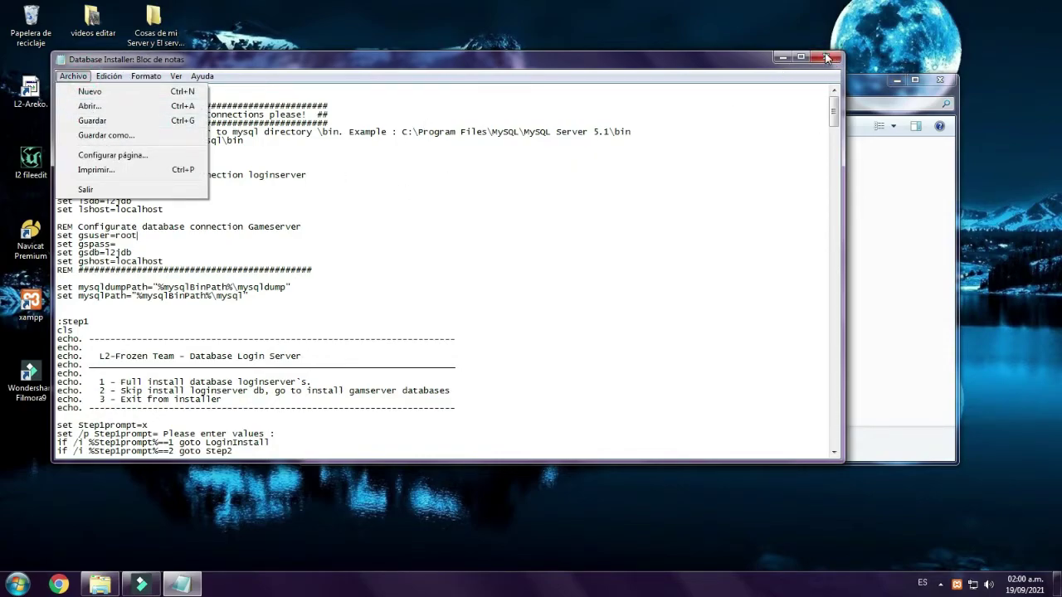
left_click(825, 57)
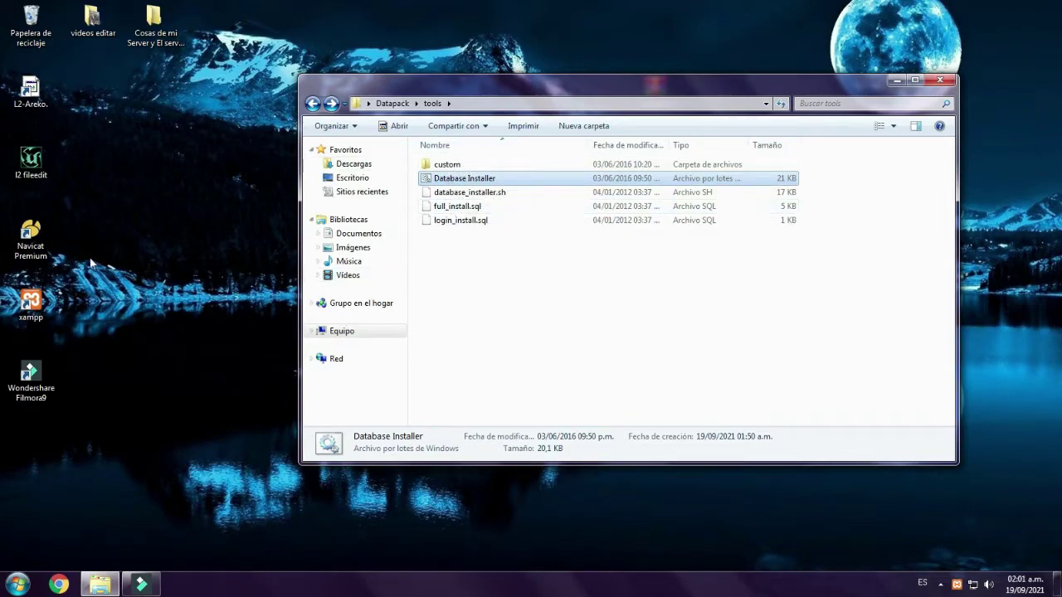
double_click(31, 240)
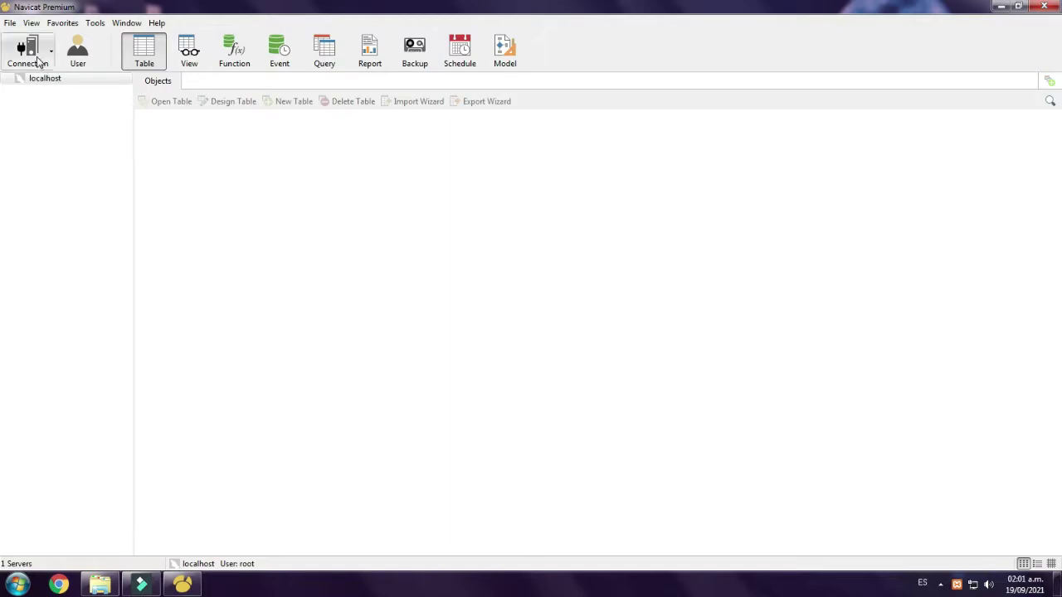
left_click(38, 60)
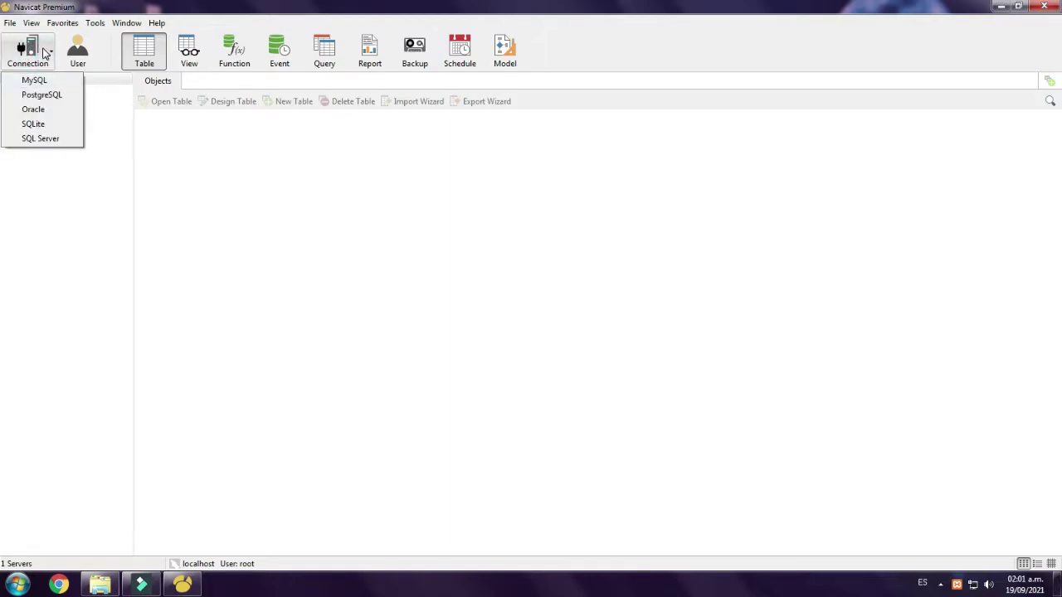
left_click(37, 81)
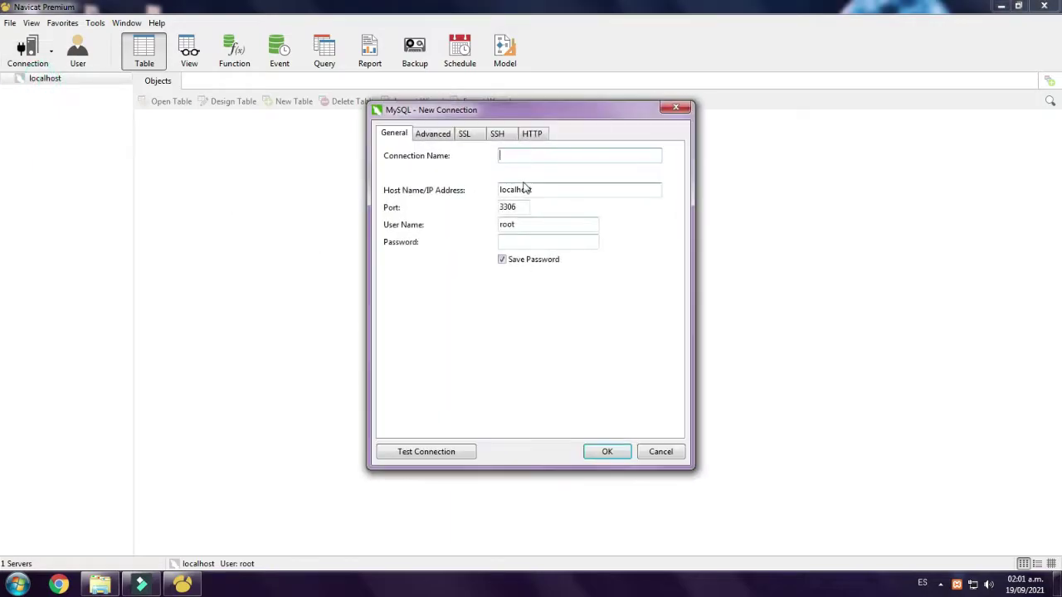
double_click(535, 190)
left_click(520, 157)
left_click(664, 452)
left_click(35, 81)
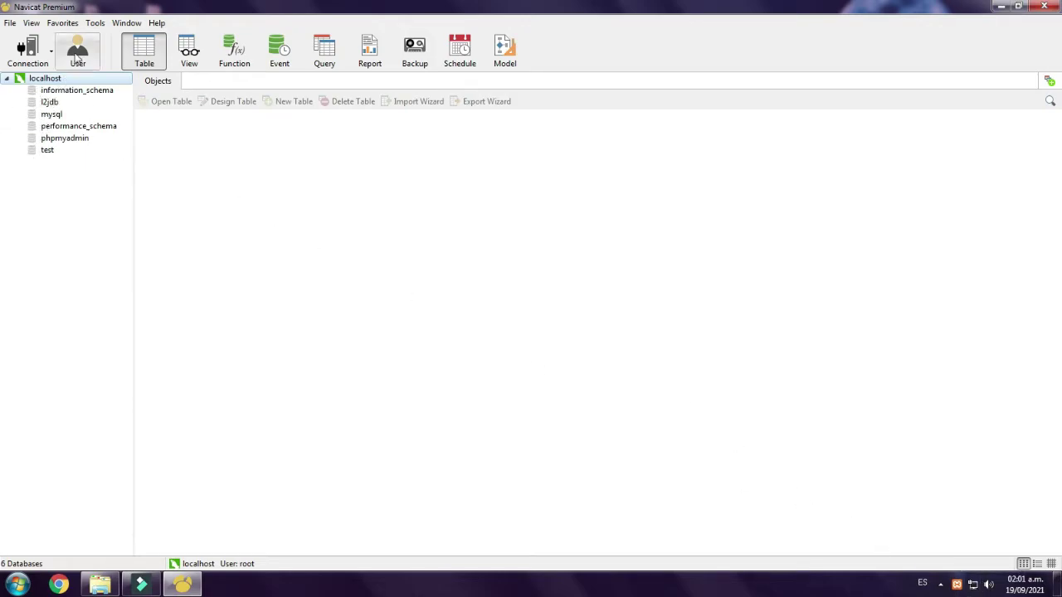
right_click(56, 202)
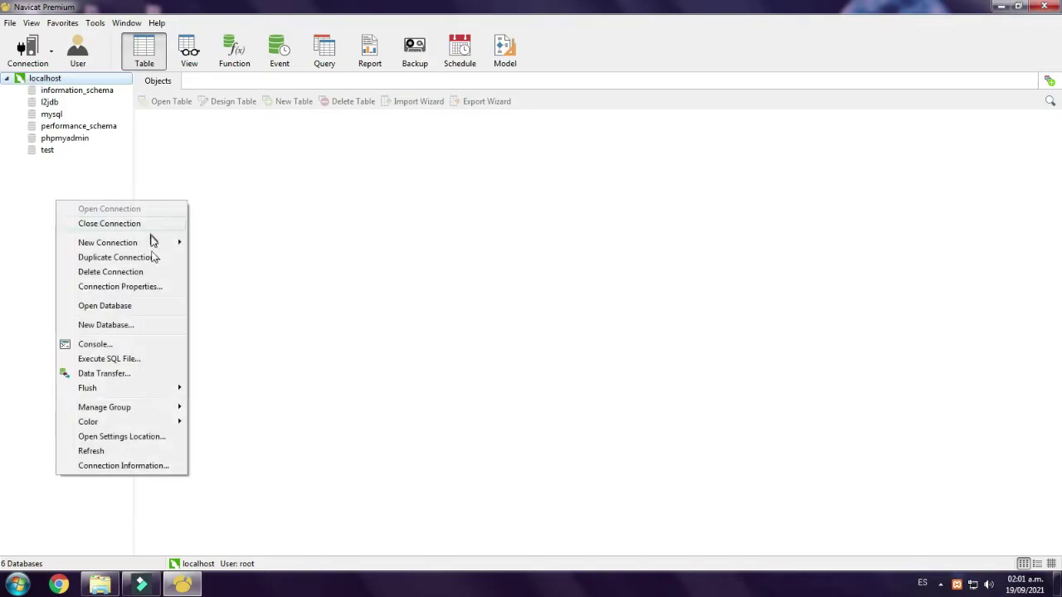
left_click(112, 326)
left_click(520, 213)
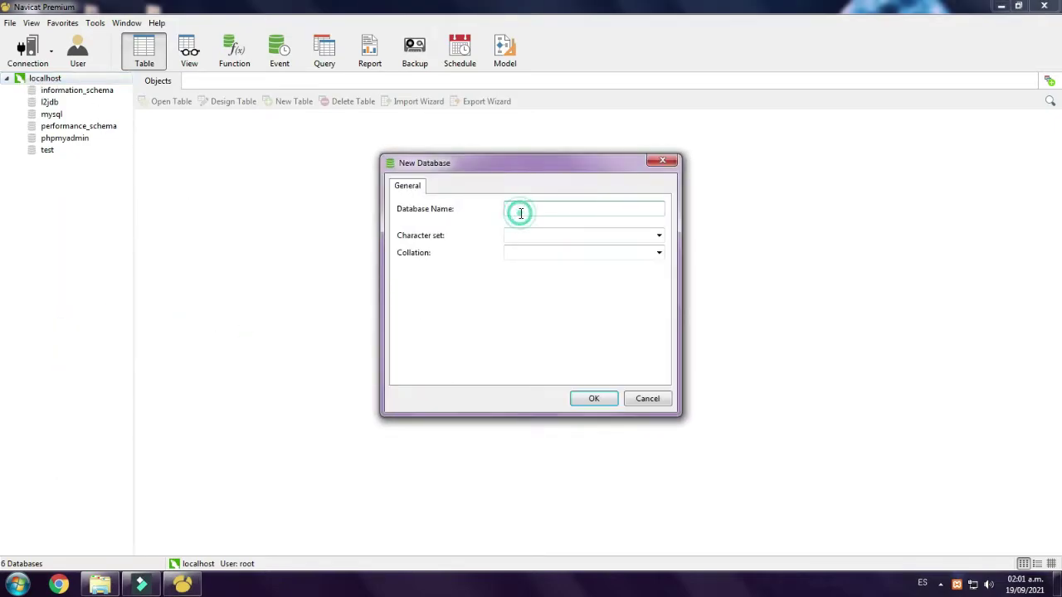
left_click(649, 400)
double_click(49, 101)
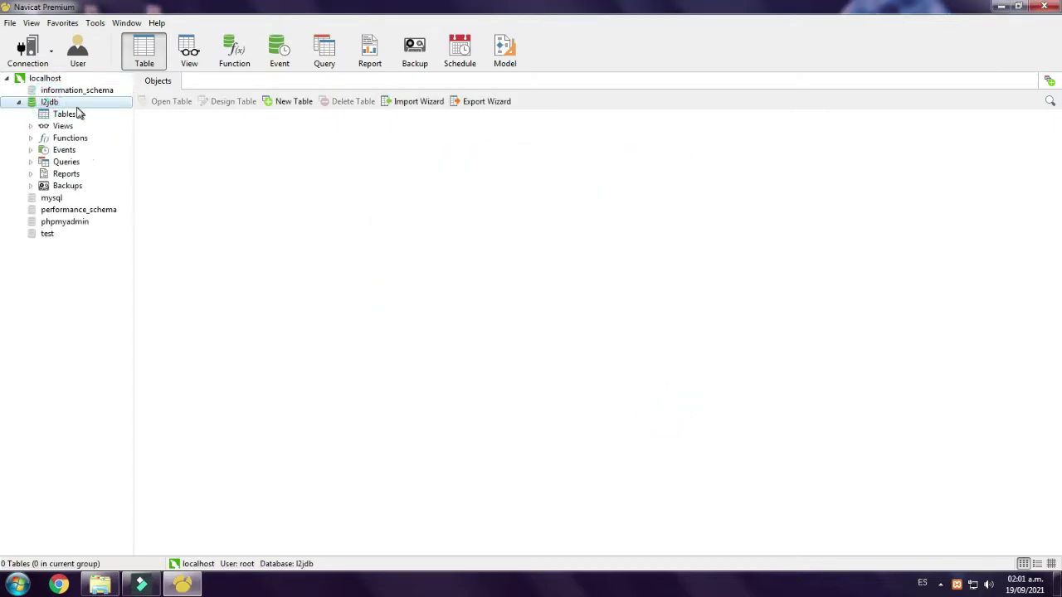
left_click(69, 116)
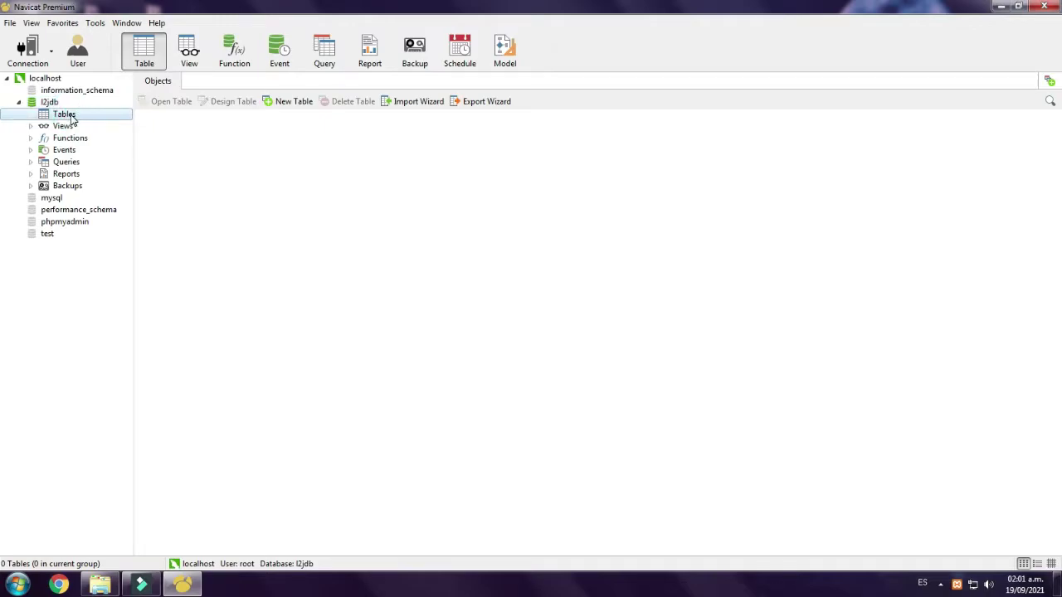
left_click(188, 143)
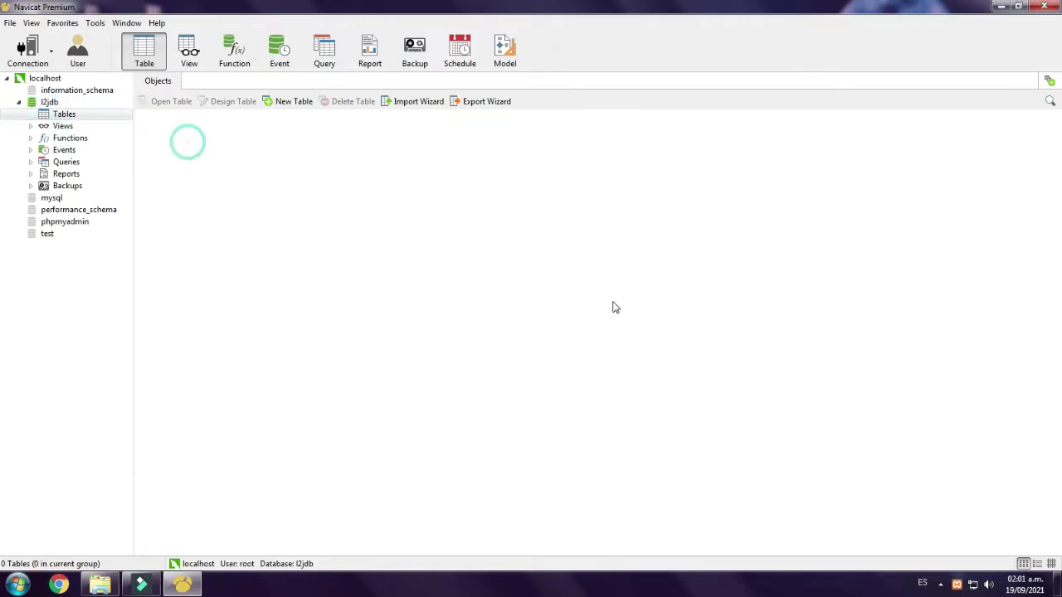
left_click(1057, 6)
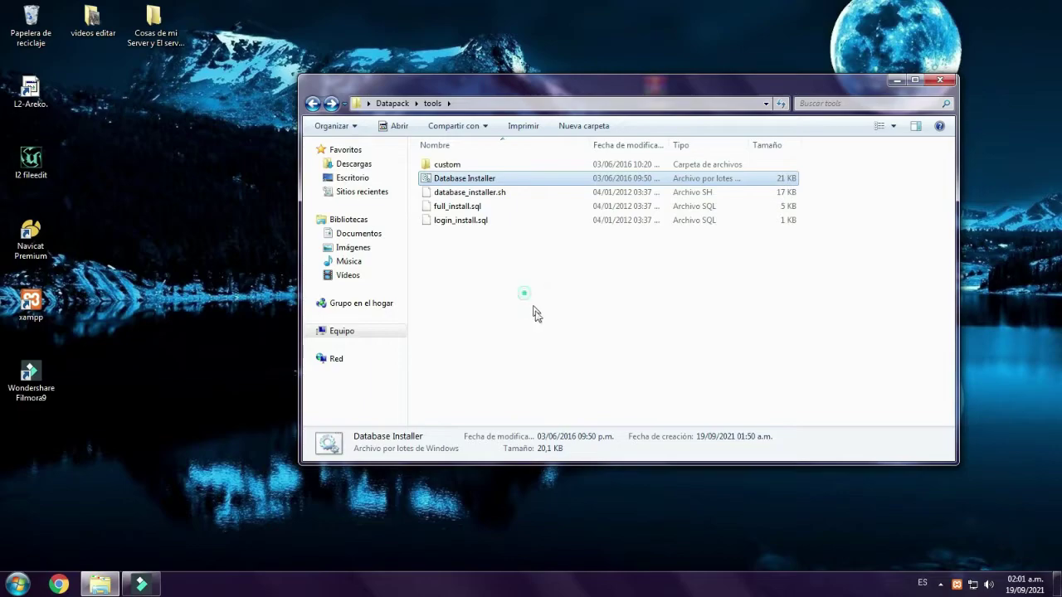
- Run the Database Installer and choose option 1 for a full login server install
double_click(459, 179)
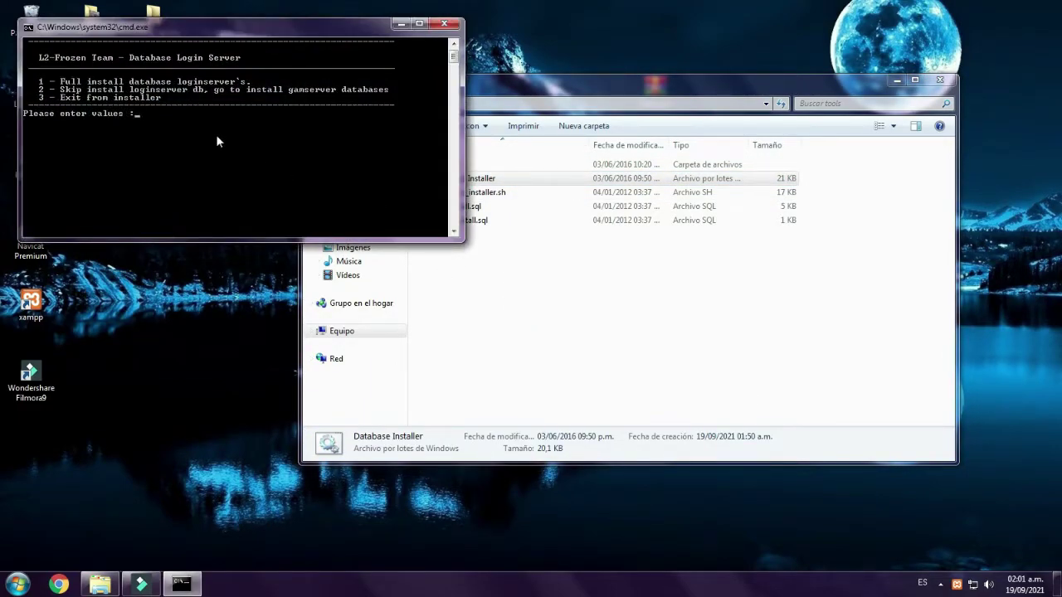
left_click_drag(156, 26, 255, 165)
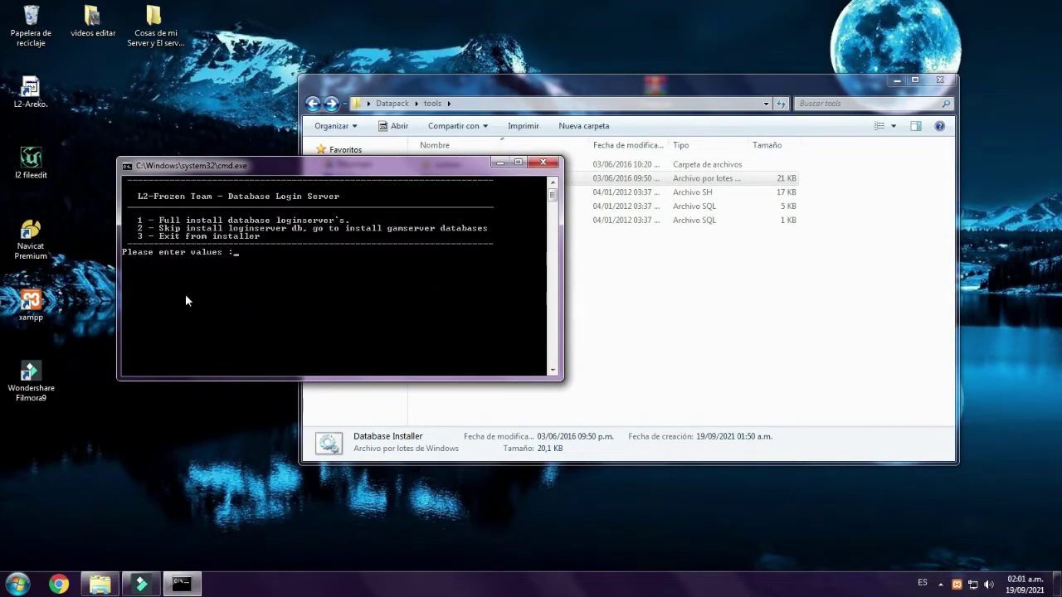
type("1")
key("Return")
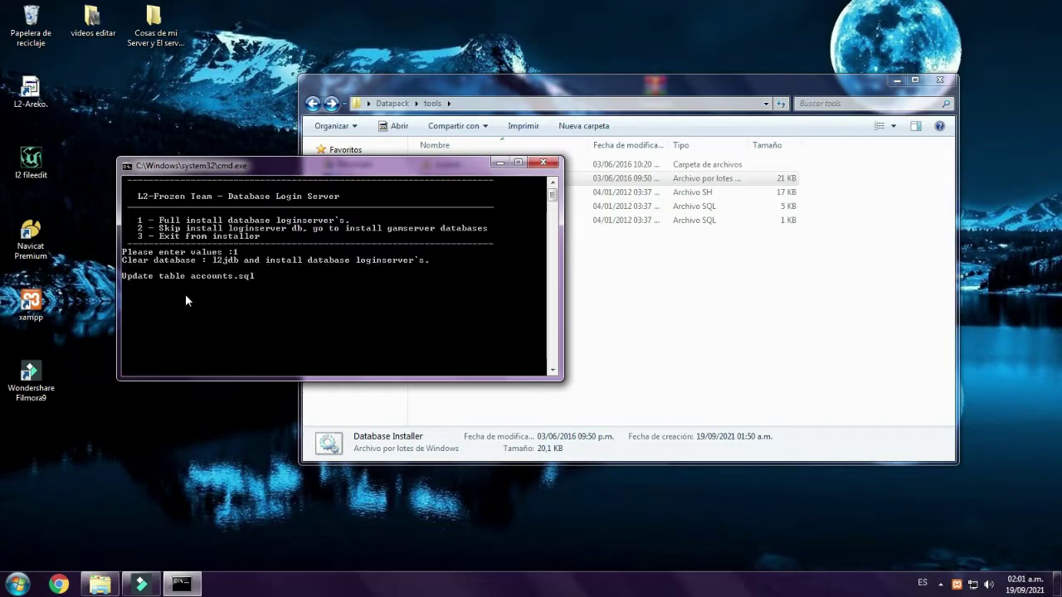
key("Return")
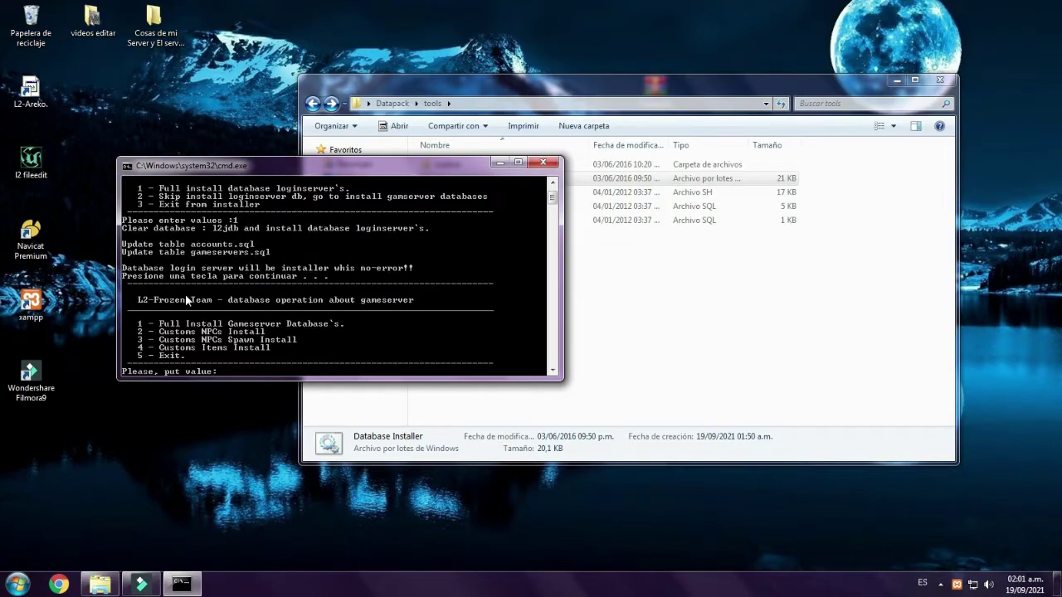
- Choose option 1 for a full game server install and continue once it reaches 100 percent
type("1")
key("Return")
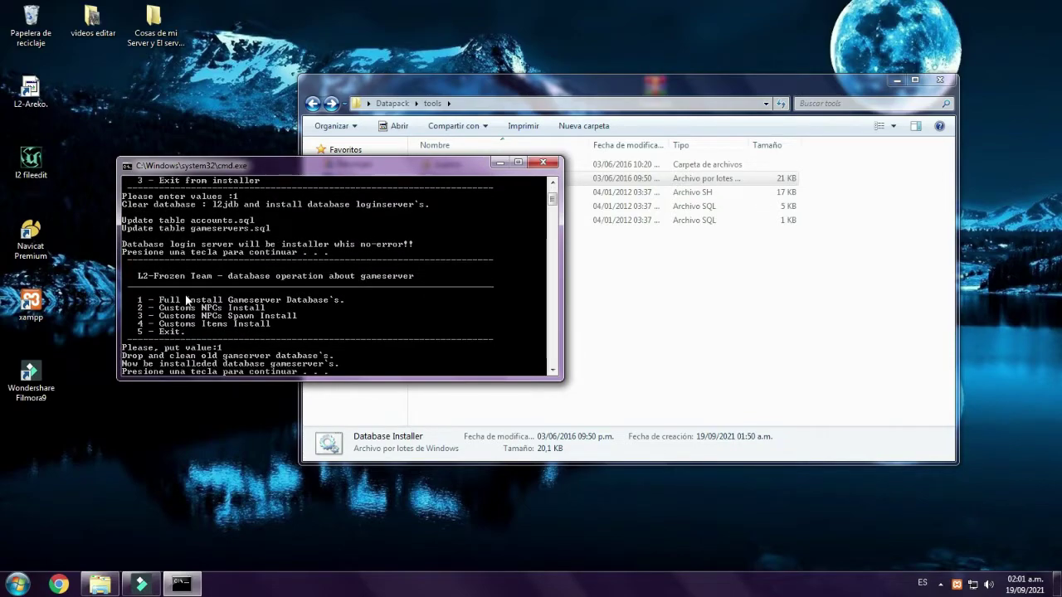
key("Return")
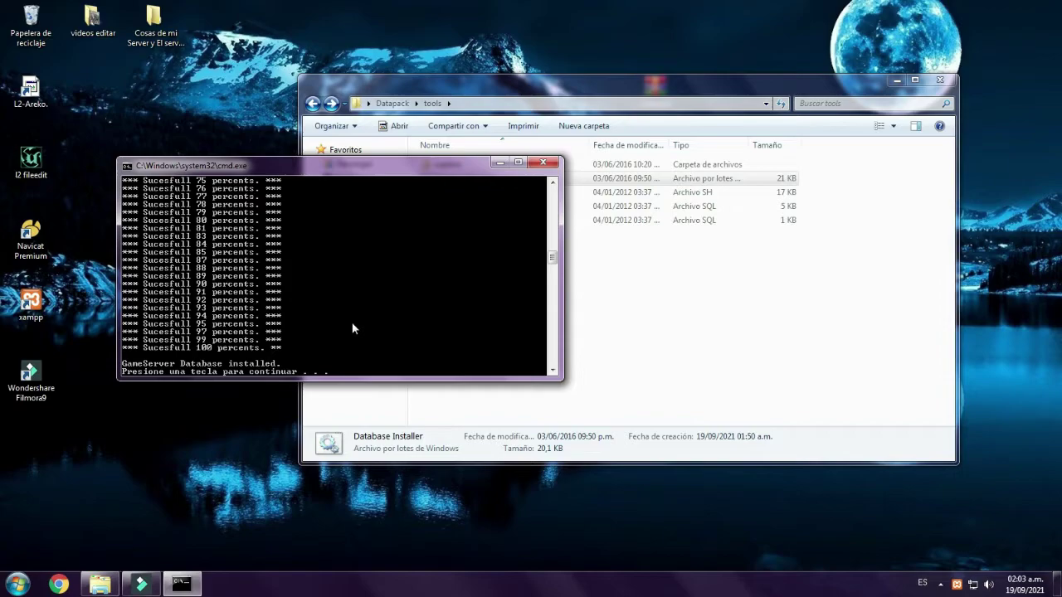
key("Return")
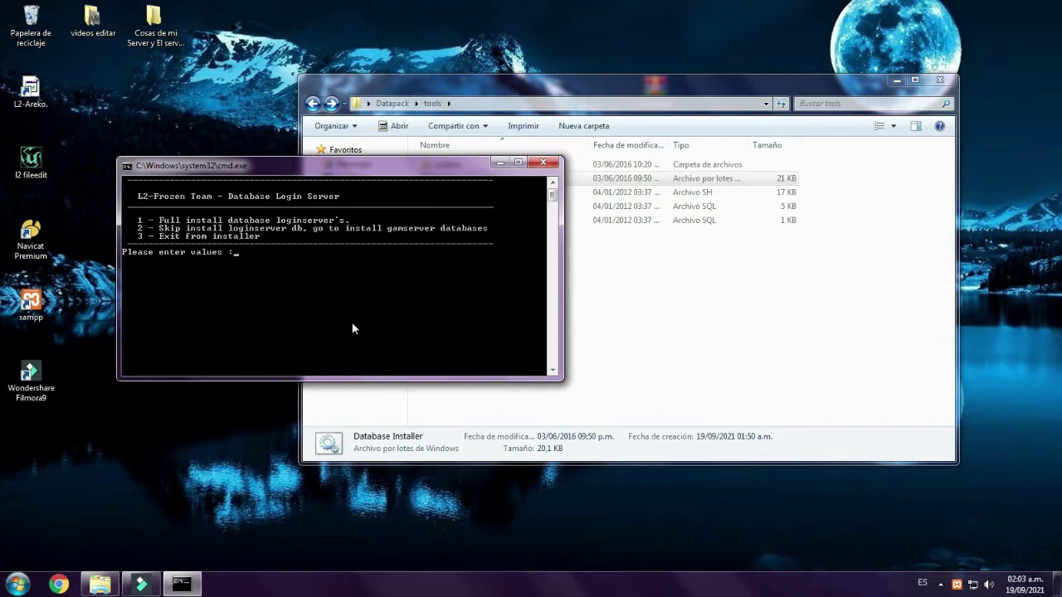
- Rerun the login server full install, choose option 2 to install custom NPCs, then close the installer
key("Return")
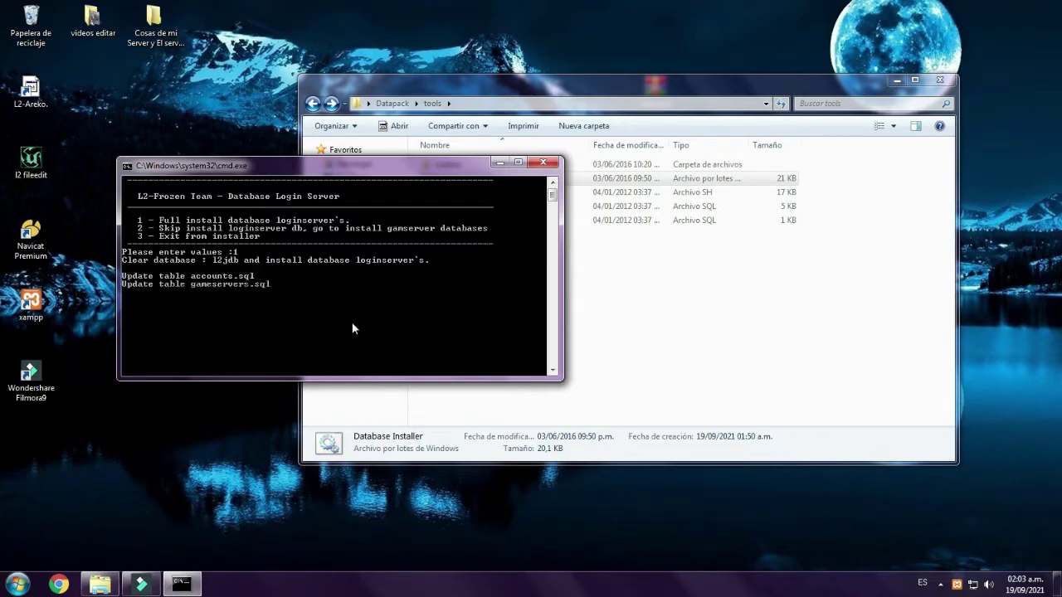
key("Return")
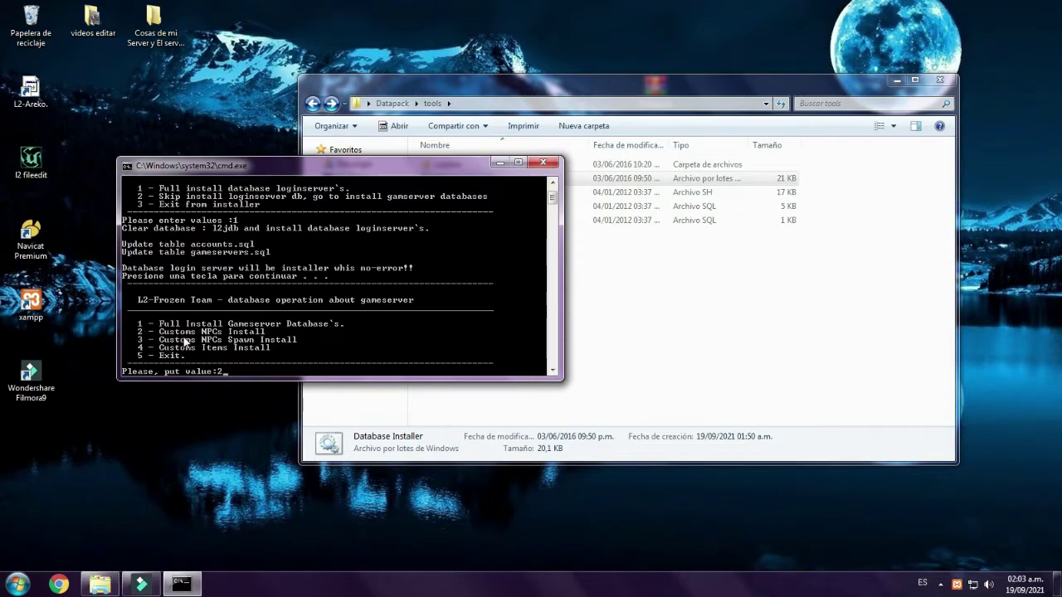
type("2")
key("Return")
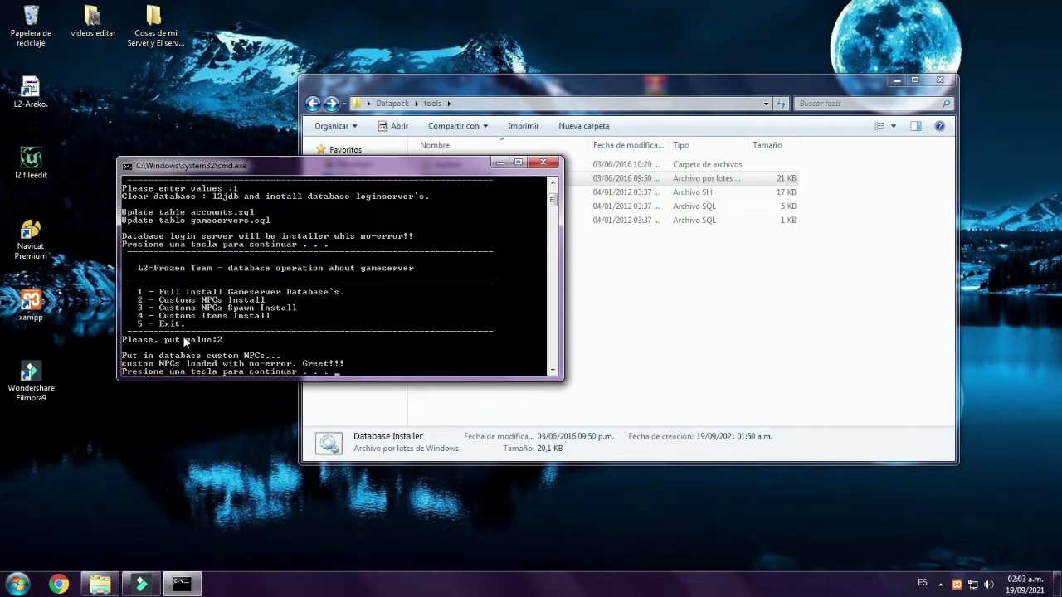
key("Return")
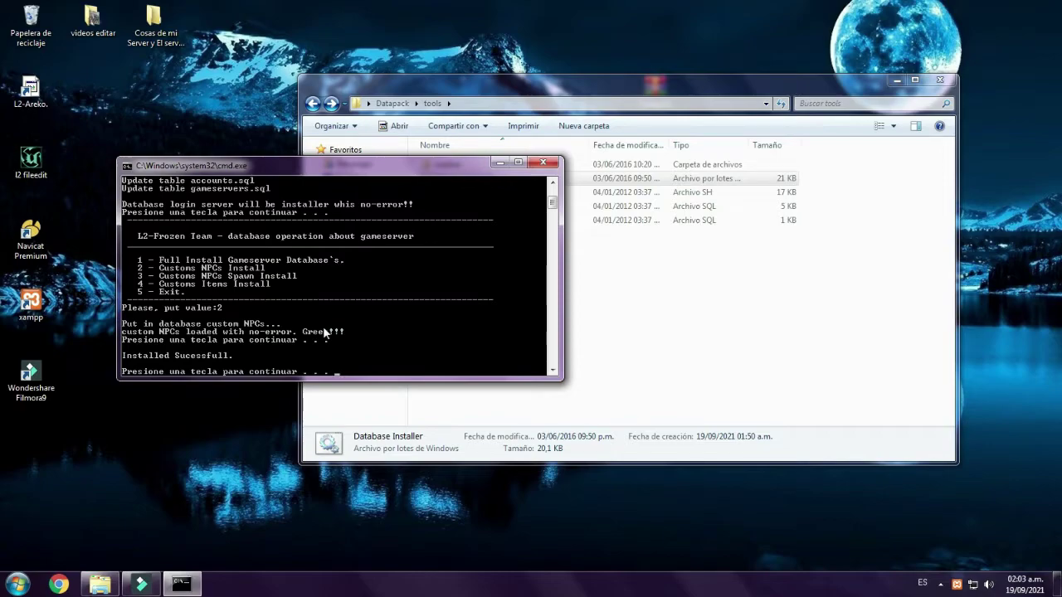
key("Return")
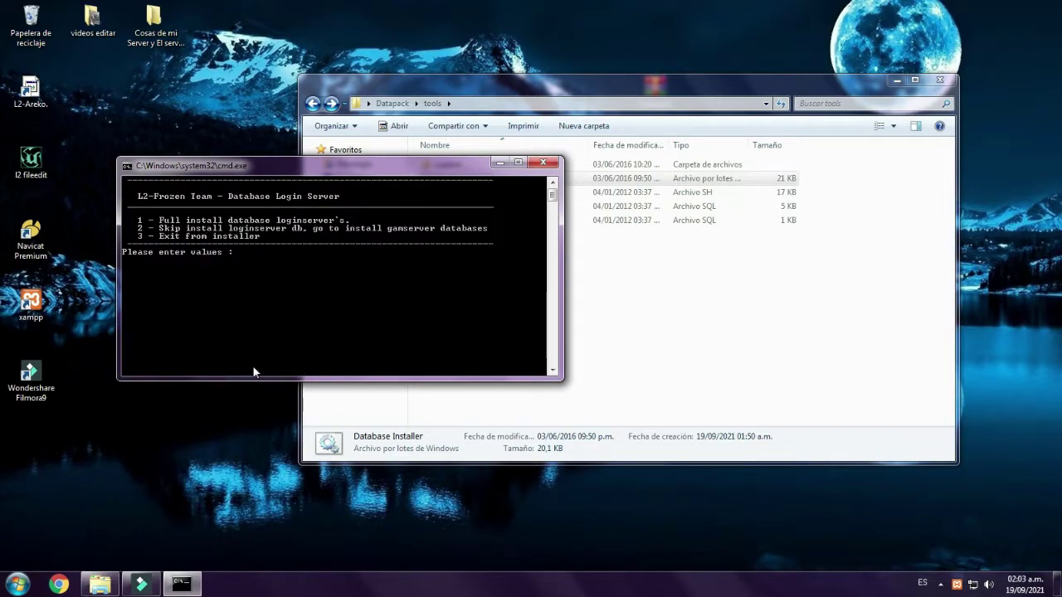
left_click(543, 162)
- Launch Navicat and open l2jdb under localhost to list its 131 tables
double_click(30, 241)
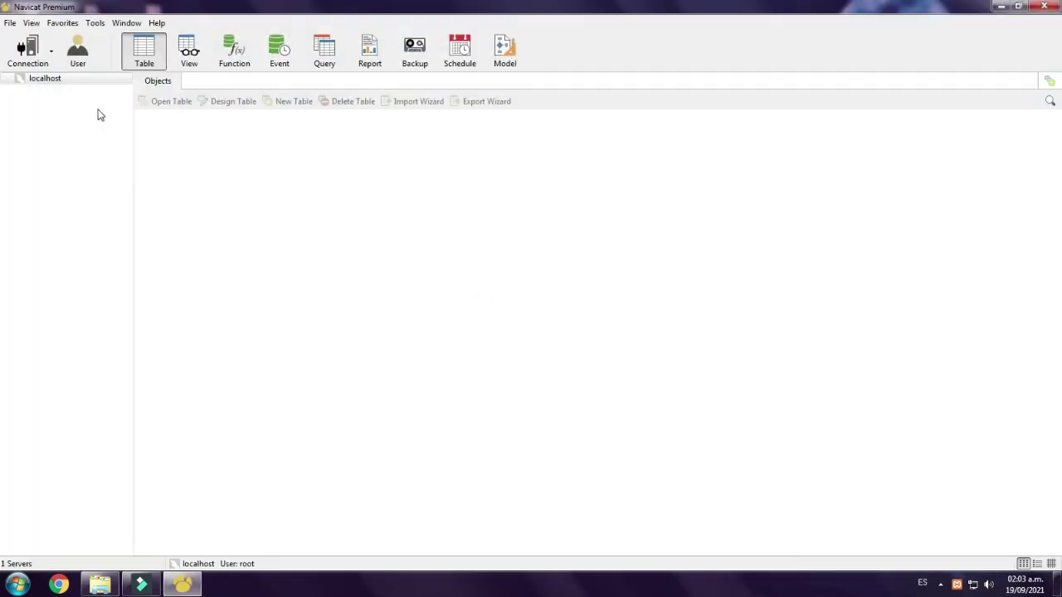
left_click(43, 78)
left_click(5, 79)
double_click(47, 101)
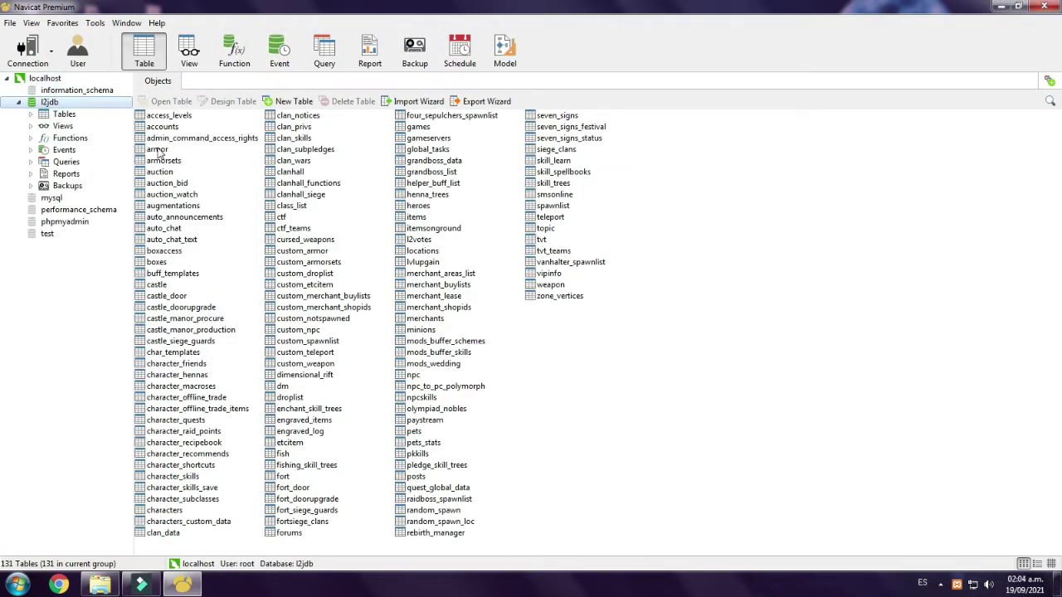
- Confirm the accounts table is empty and custom_npc holds 18 records, then close Navicat
double_click(163, 127)
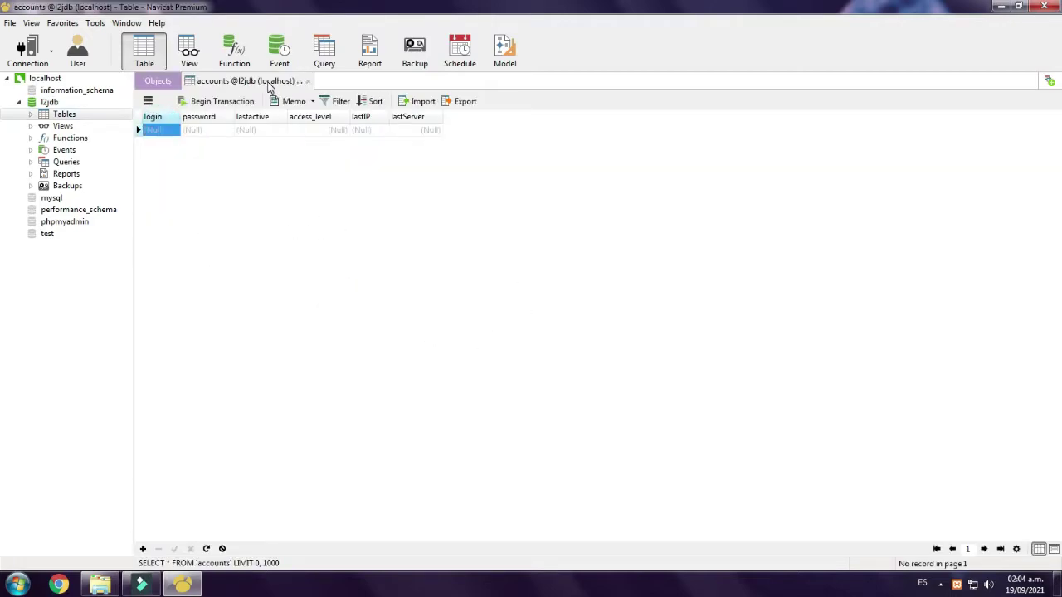
left_click(309, 81)
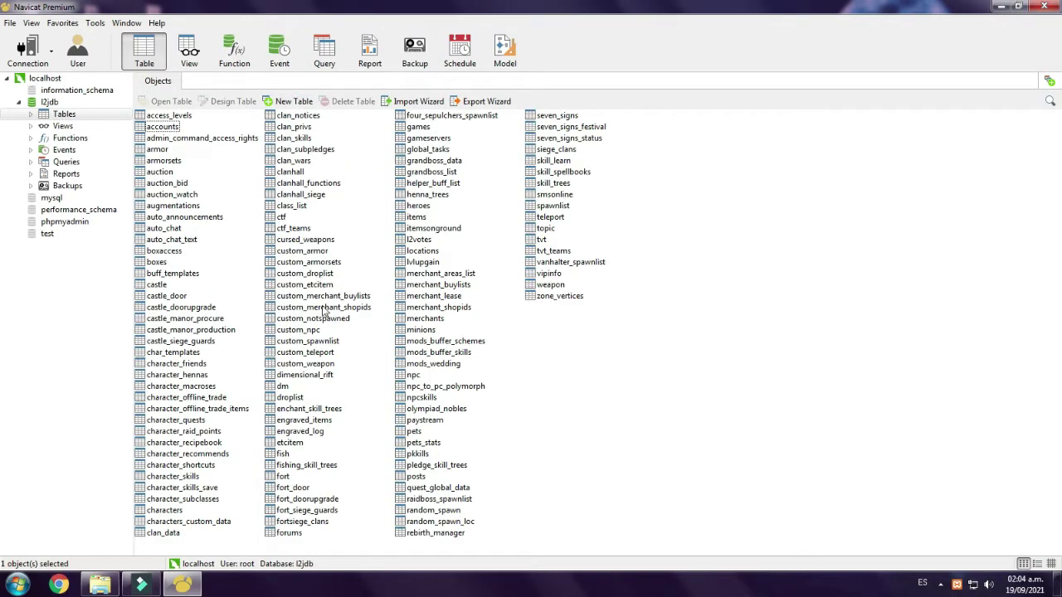
double_click(304, 331)
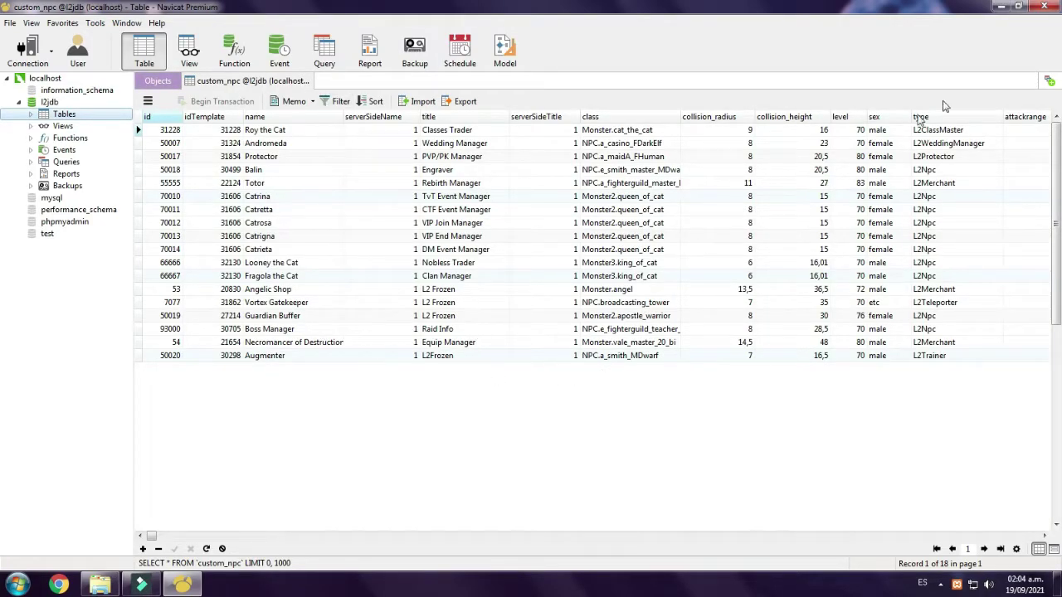
left_click(1044, 8)
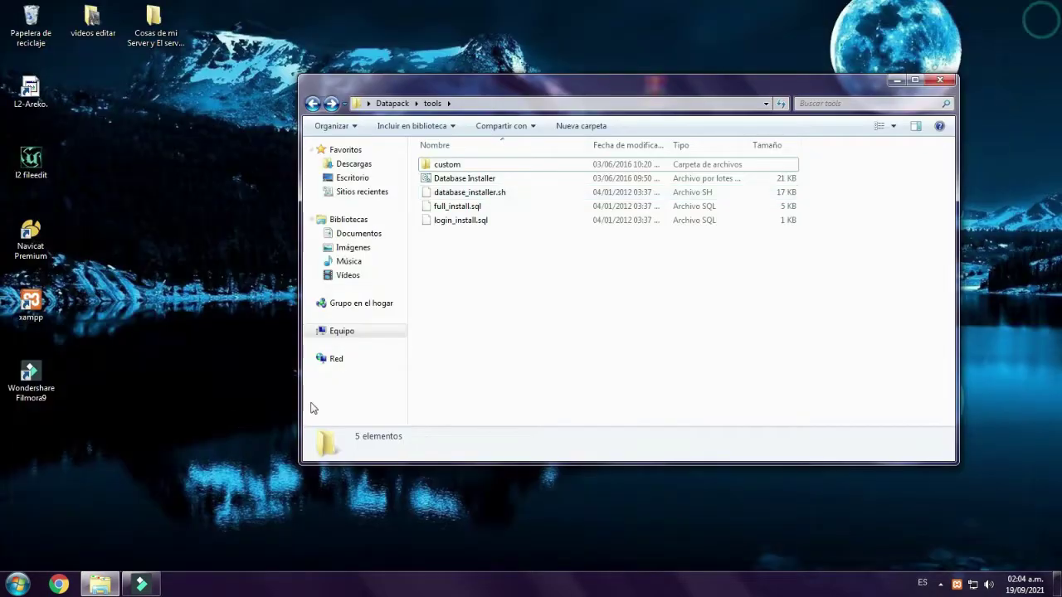
- Refresh the desktop and browse from Datapack to loginserver\config\network to reach the loginserver file
right_click(214, 202)
left_click(277, 258)
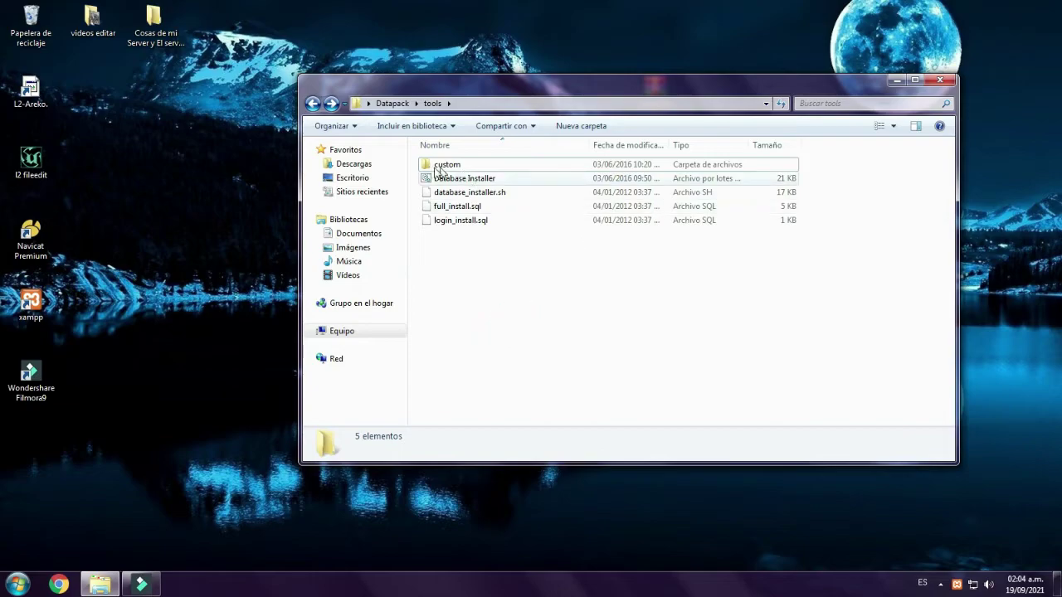
left_click(312, 103)
key("Up")
key("Up")
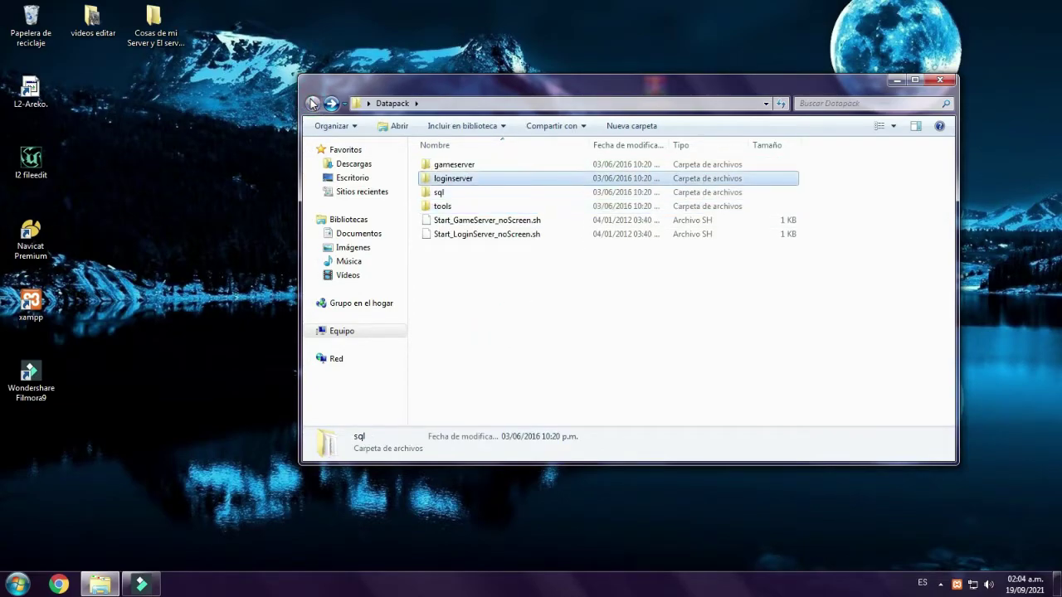
key("Return")
key("Down")
key("Return")
key("Down")
key("Up")
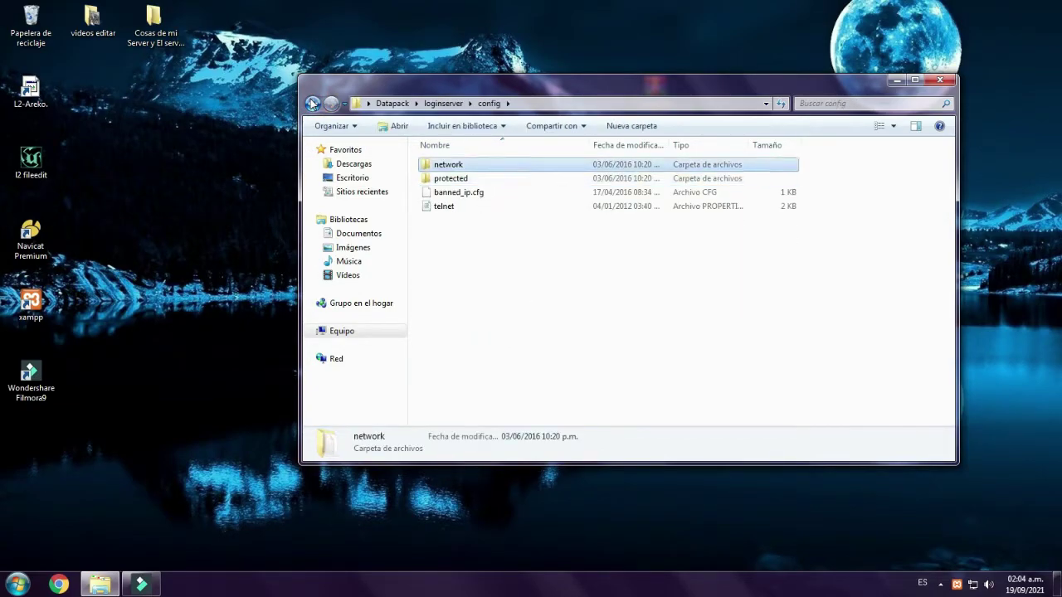
key("Return")
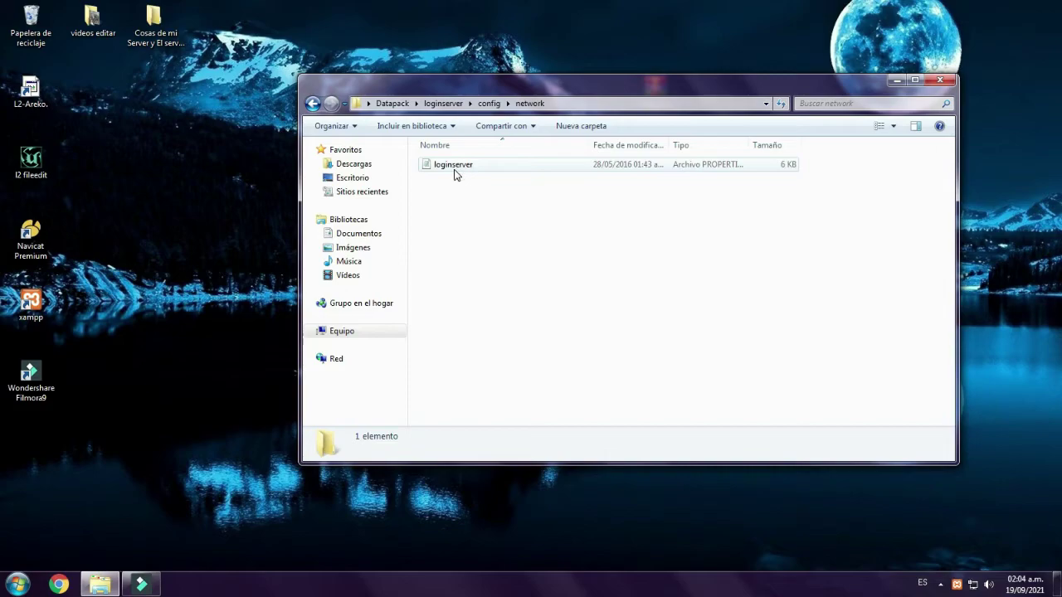
right_click(455, 174)
- Open the loginserver file in Notepad and verify ExternalHostname is 127.0.0.1
left_click(479, 177)
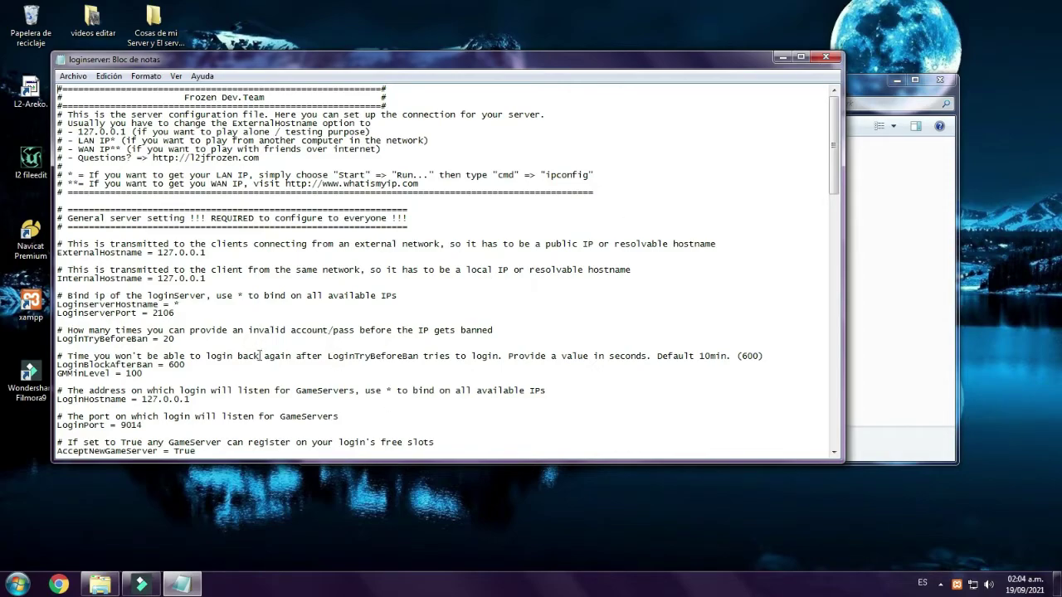
left_click_drag(329, 60, 381, 61)
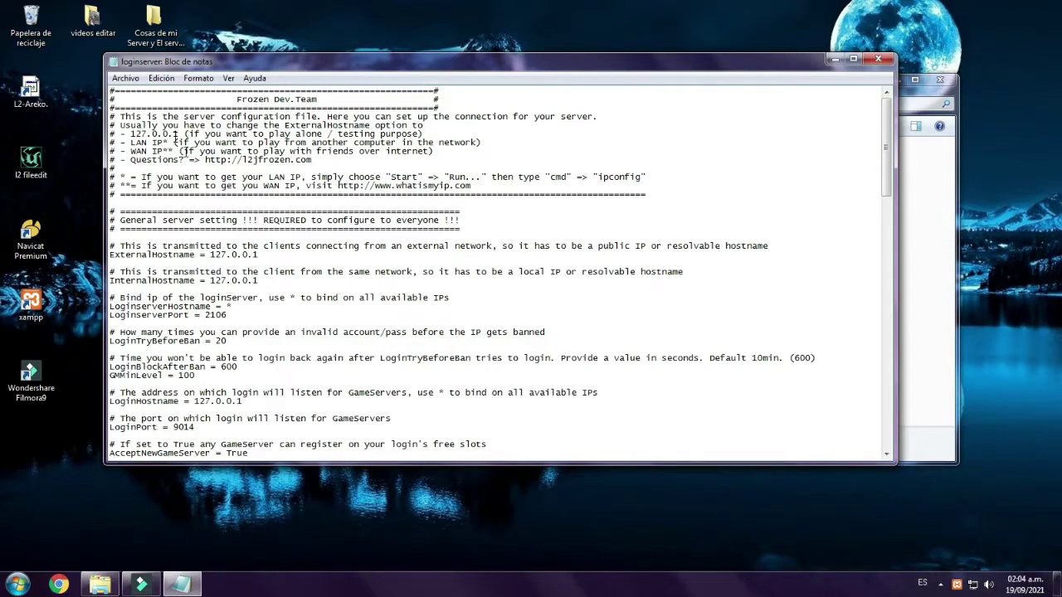
left_click(195, 79)
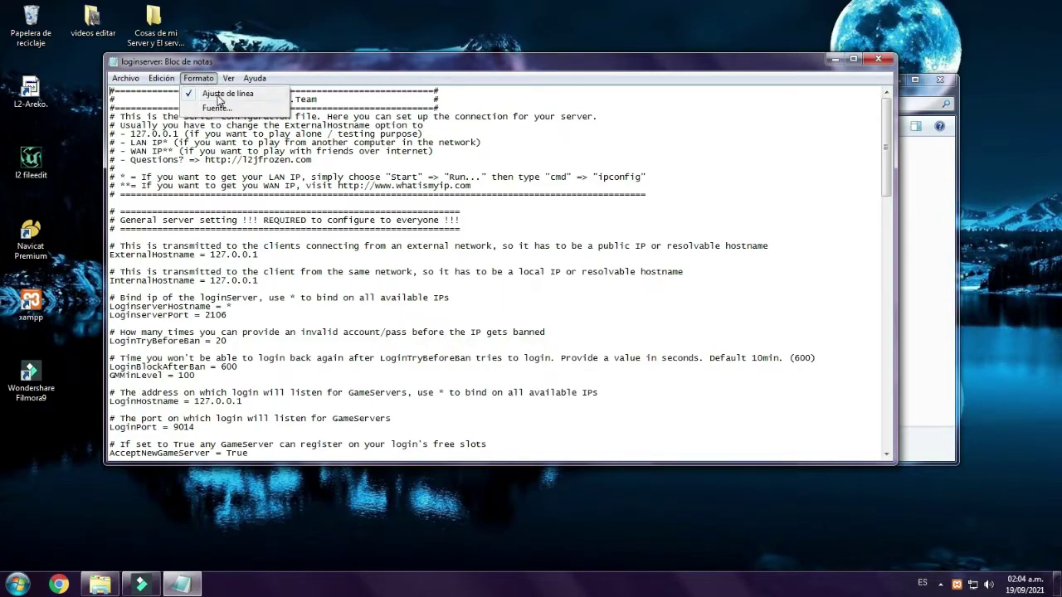
left_click(606, 324)
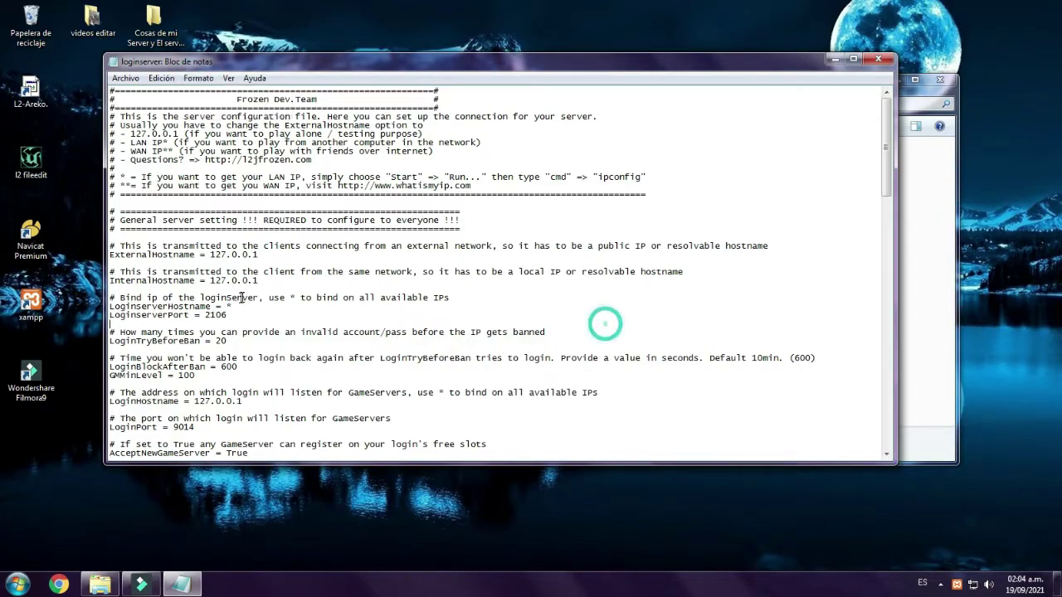
double_click(211, 255)
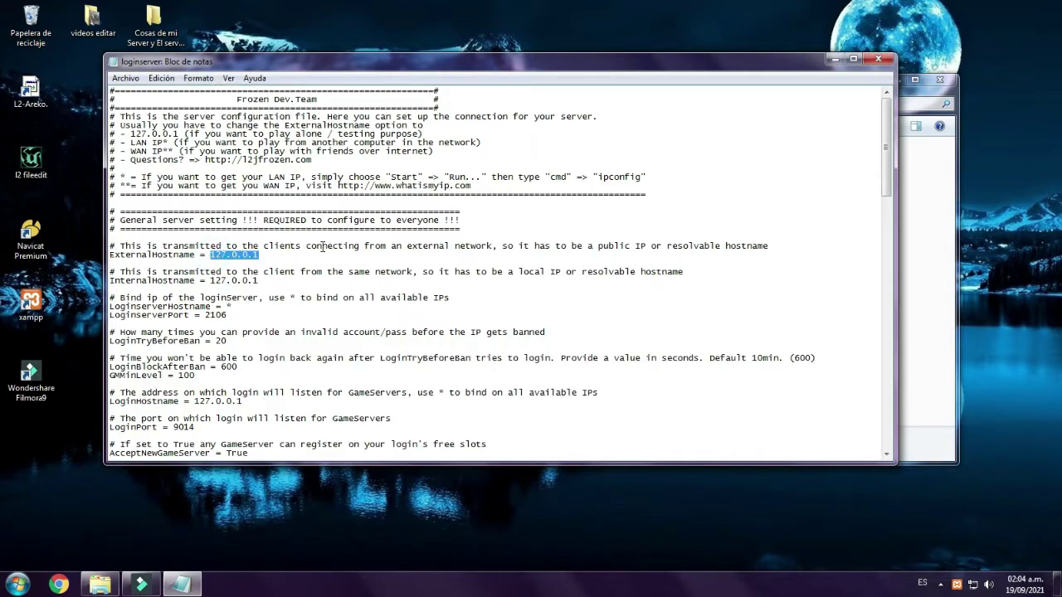
left_click(243, 253)
double_click(213, 254)
left_click(260, 255)
left_click_drag(260, 255, 286, 256)
left_click(215, 255)
- Check AcceptNewGameServer = True, close the file, and step back to the Datapack gameserver folder
scroll(189, 415, "down", 1)
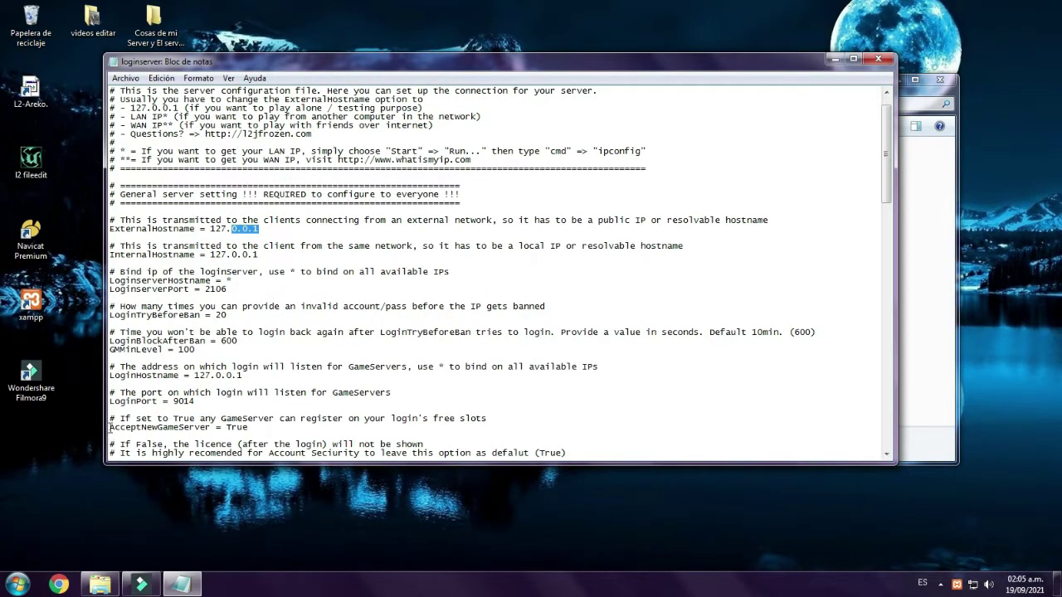
left_click_drag(109, 427, 249, 428)
left_click(260, 427)
left_click(878, 59)
left_click(313, 103)
left_click(313, 103)
left_click(313, 104)
left_click(313, 103)
left_click(313, 104)
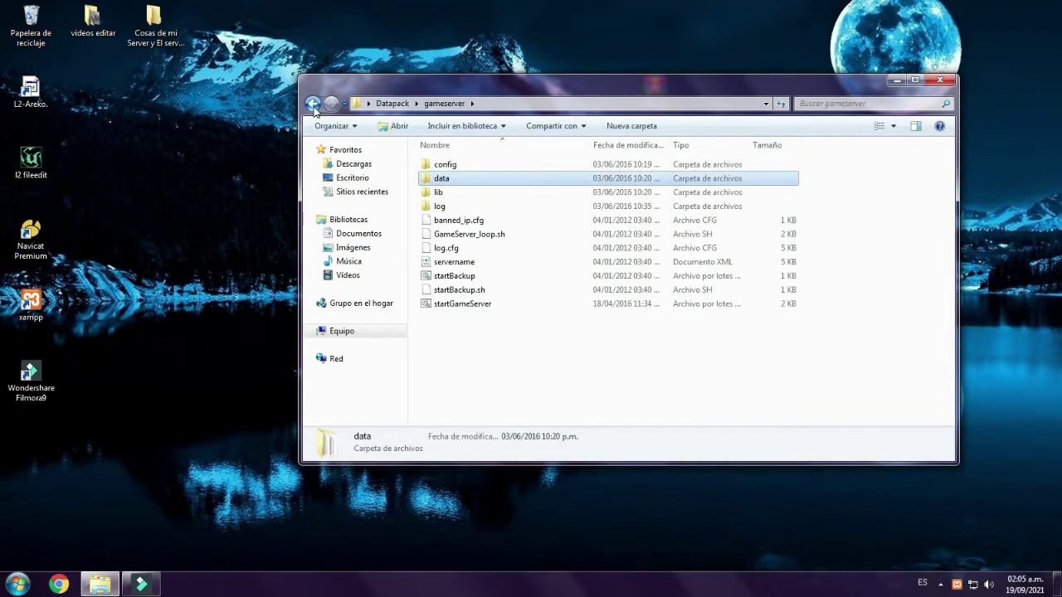
- Browse into gameserver\config\network to reach the gameserver settings file
key("Up")
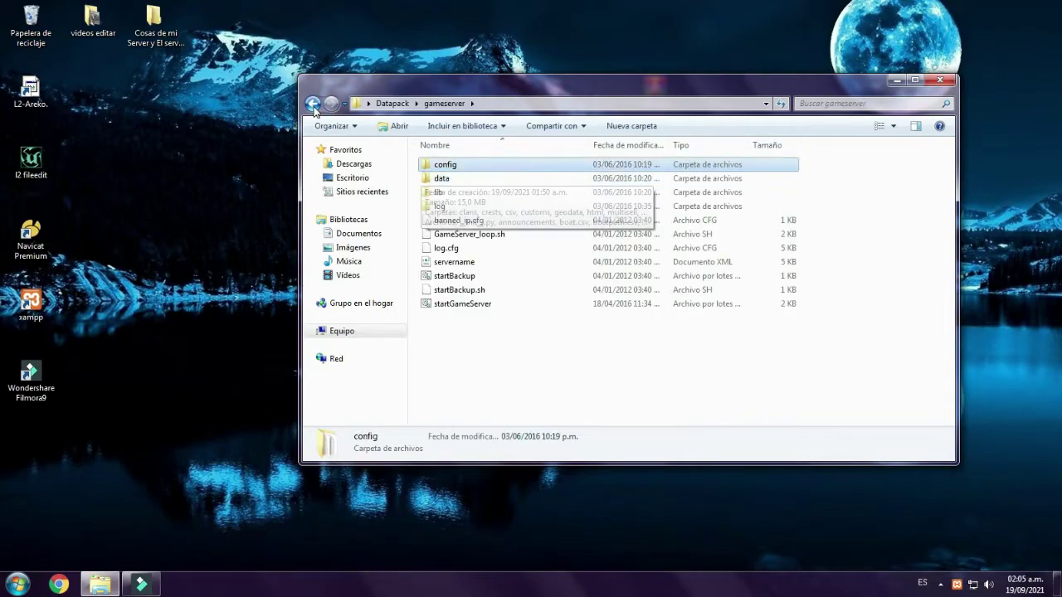
key("Return")
key("Down")
key("Down")
key("Down")
key("Down")
key("Down")
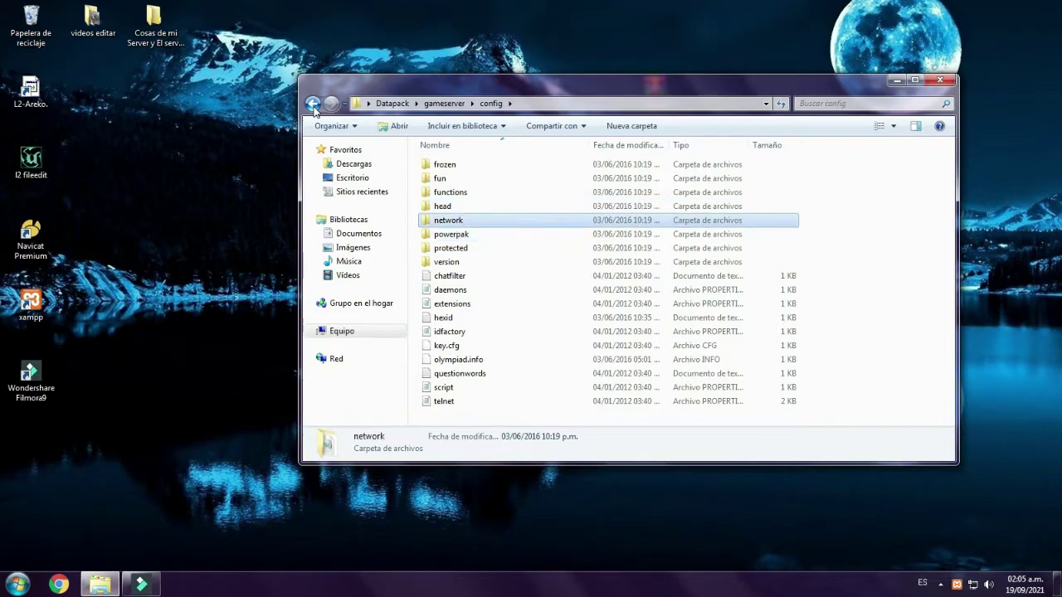
key("Up")
key("Return")
key("Return")
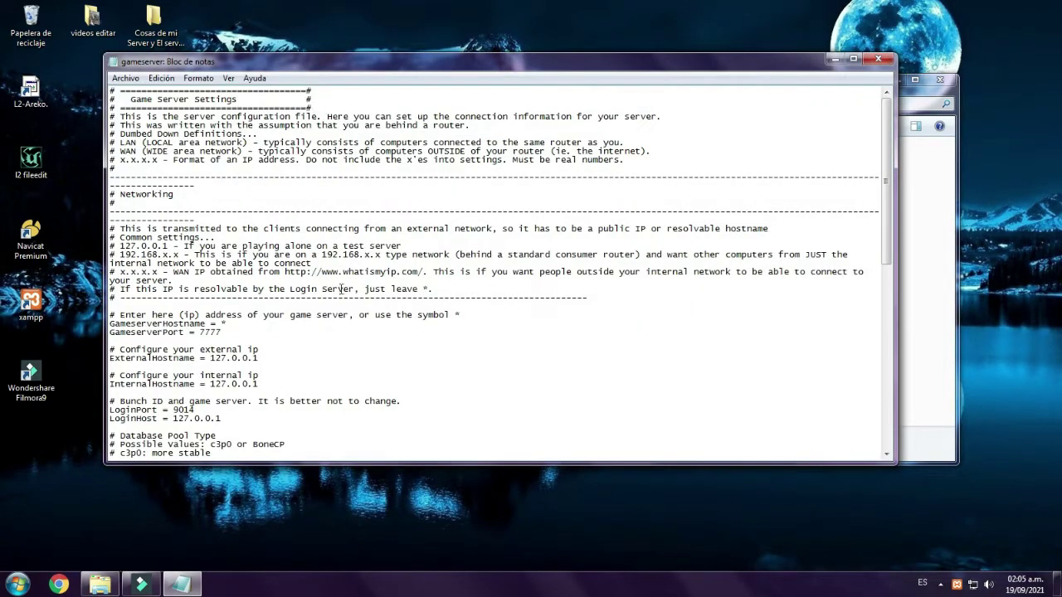
- Verify both hostnames are 127.0.0.1 and the database URL is jdbc:mysql://localhost/l2jdb
double_click(212, 360)
left_click(221, 382)
left_click(259, 384)
scroll(274, 376, "down", 2)
scroll(275, 376, "down", 5)
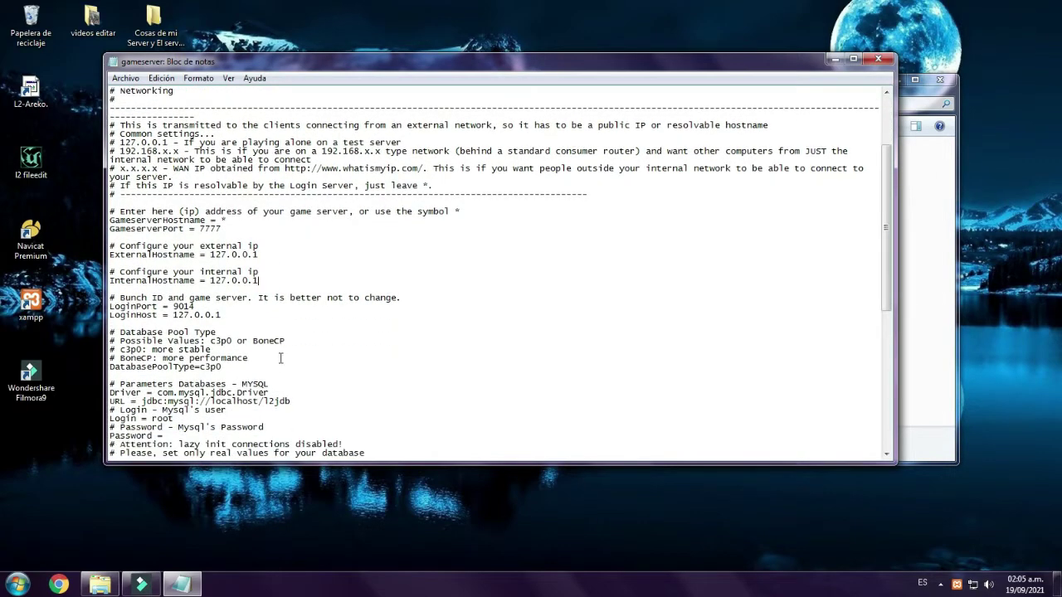
scroll(390, 327, "down", 3)
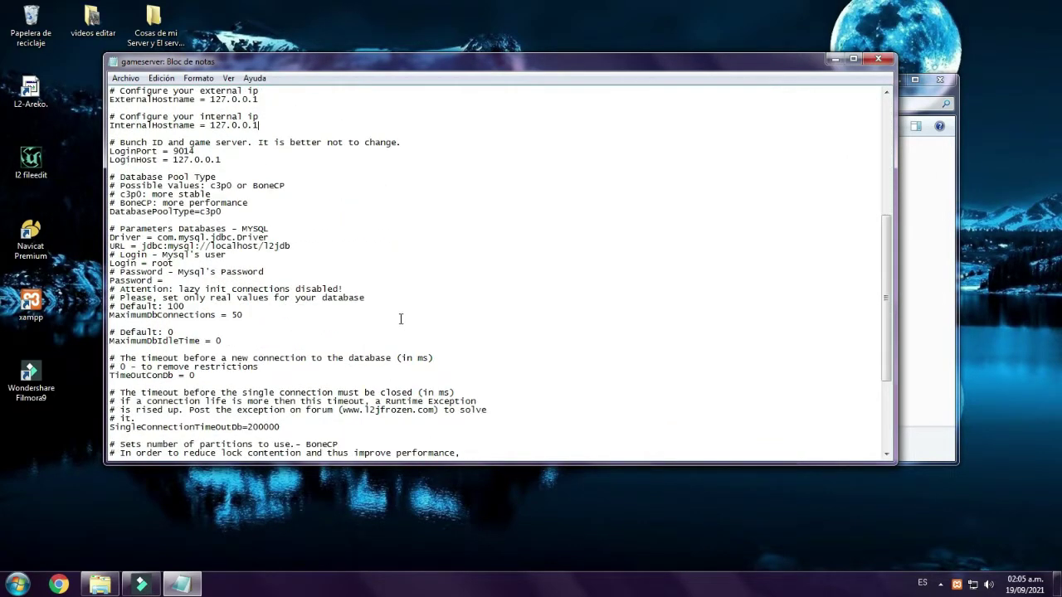
scroll(426, 304, "down", 1)
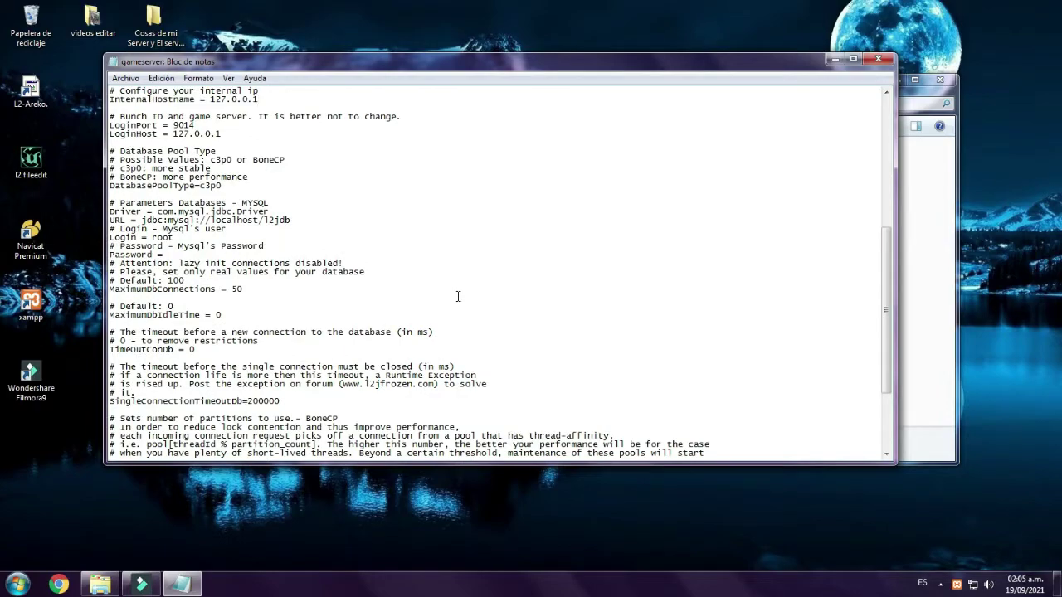
scroll(459, 297, "down", 2)
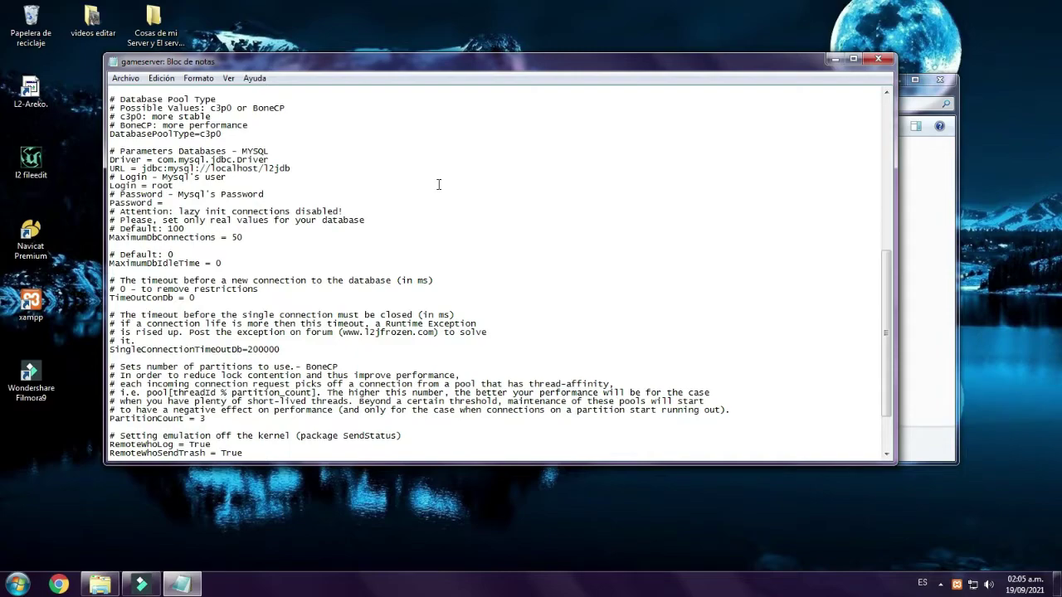
- Close the gameserver settings file, dismiss the notification, and return to the gameserver folder
left_click(878, 58)
left_click(934, 549)
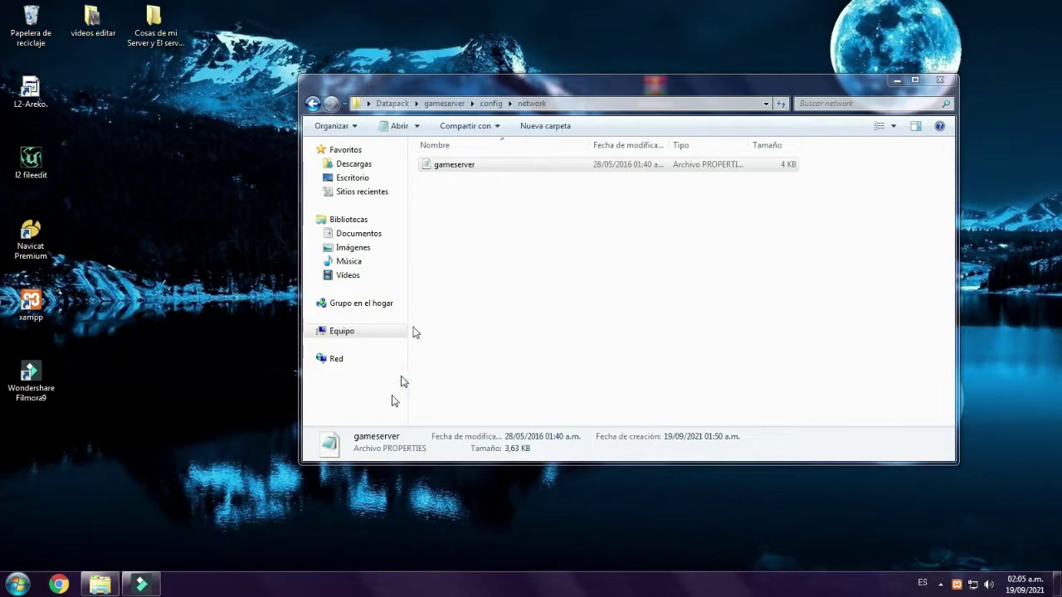
left_click(314, 104)
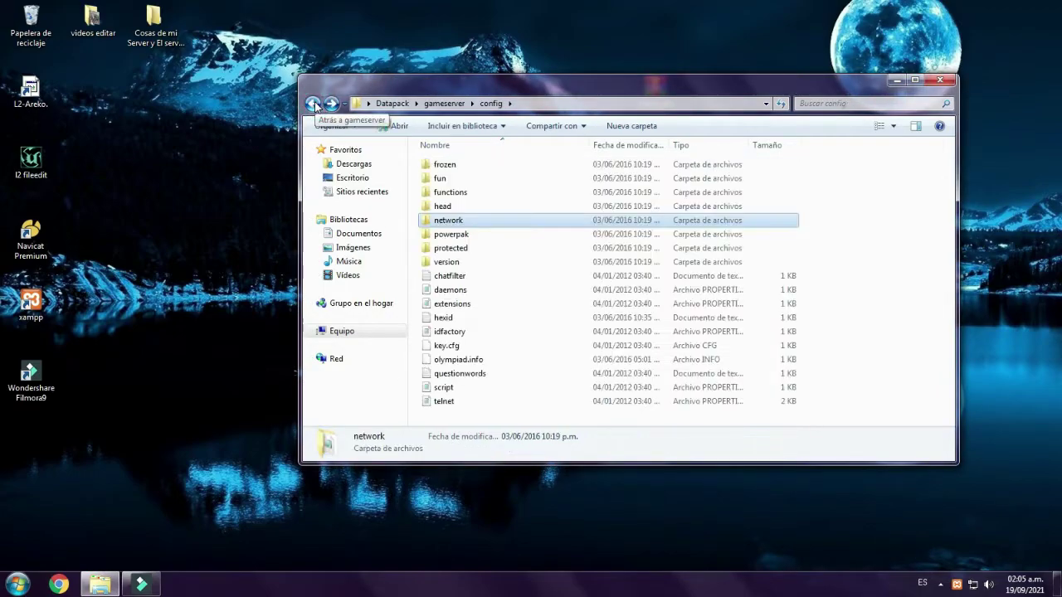
left_click(314, 104)
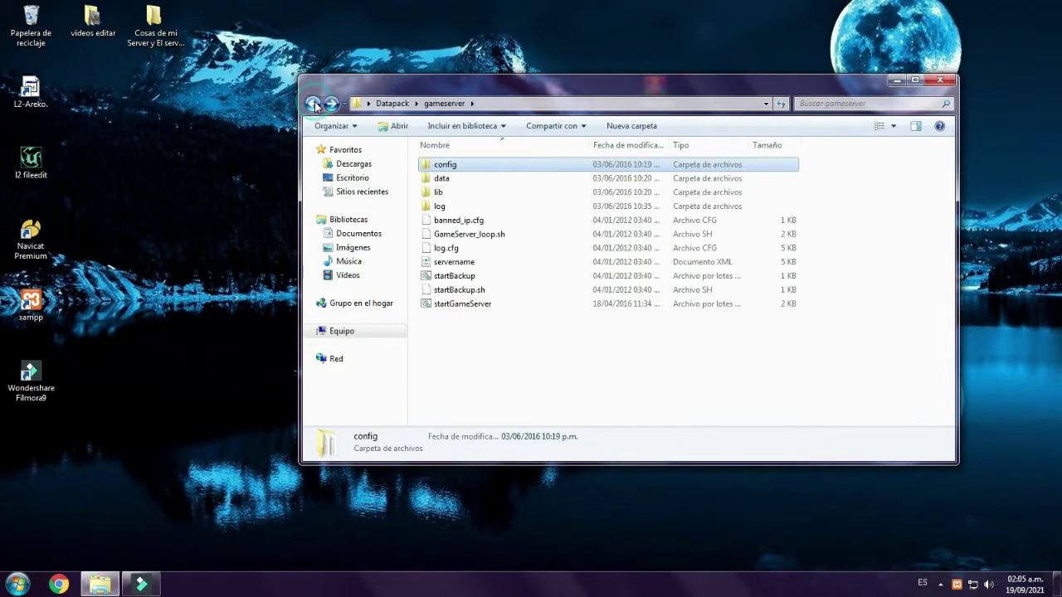
left_click(531, 374)
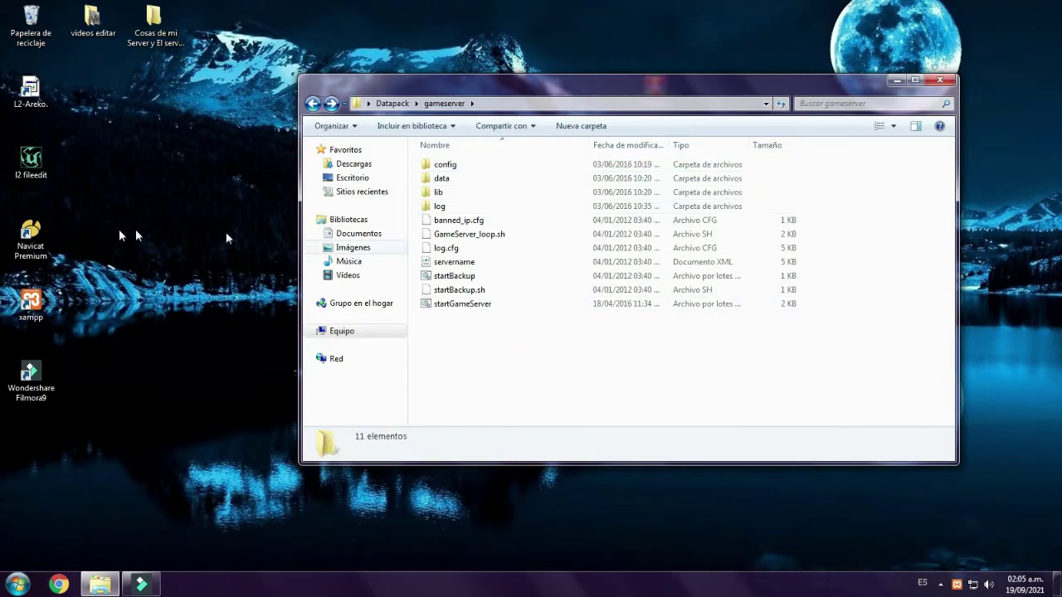
right_click(136, 204)
- Start Open and decrypt and browse C: > Archivos de programa > Lineage II > system Areko
left_click(188, 259)
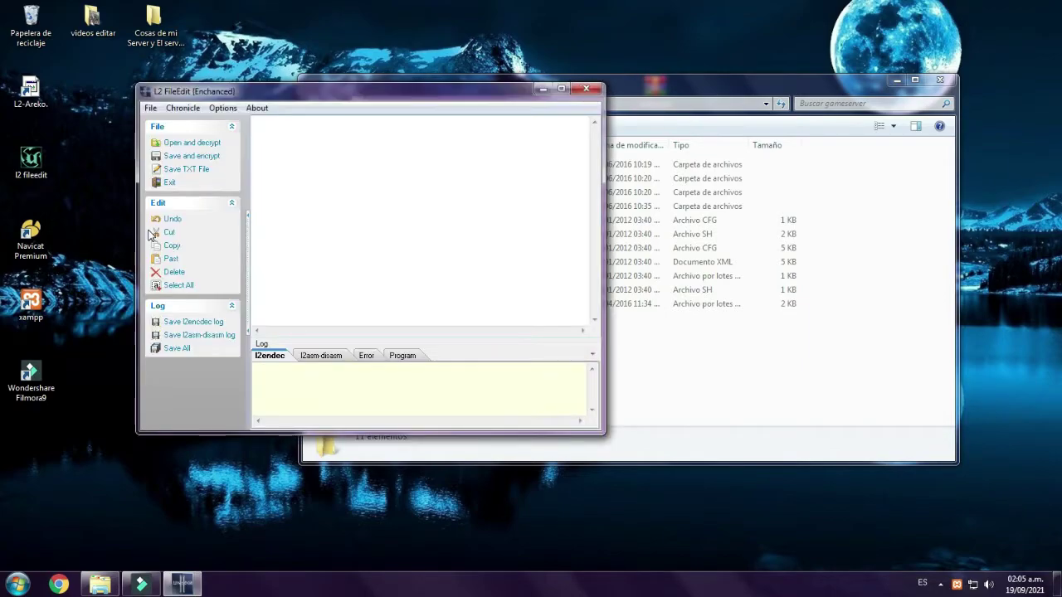
left_click(177, 144)
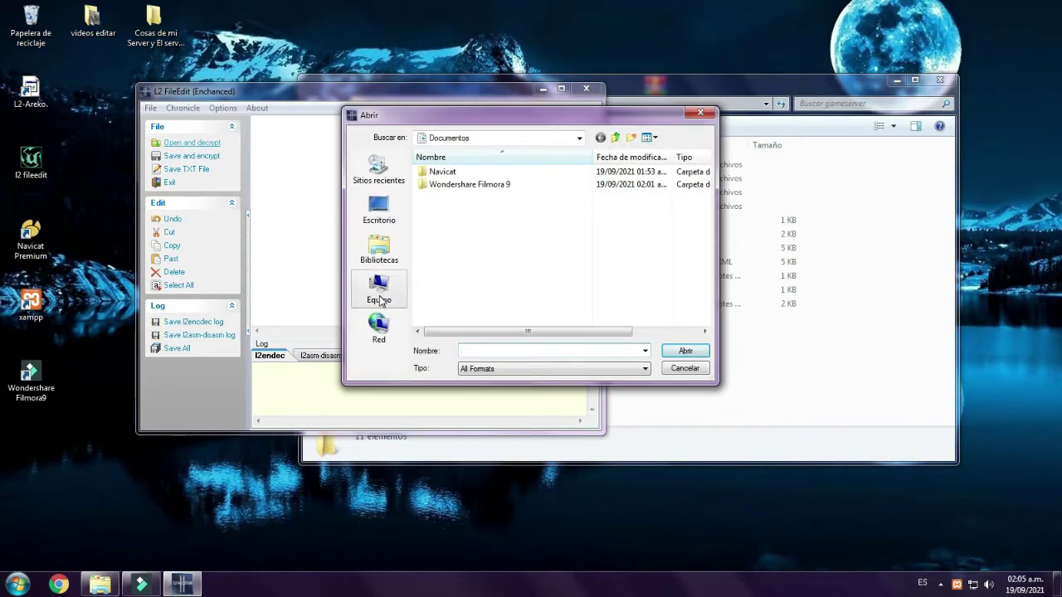
left_click(380, 292)
double_click(452, 190)
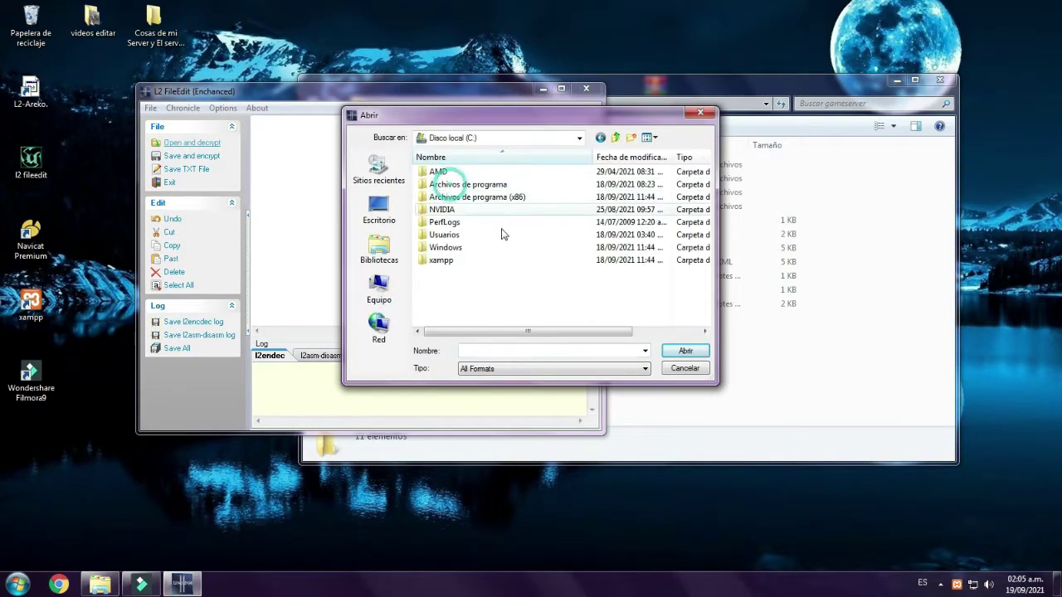
double_click(456, 186)
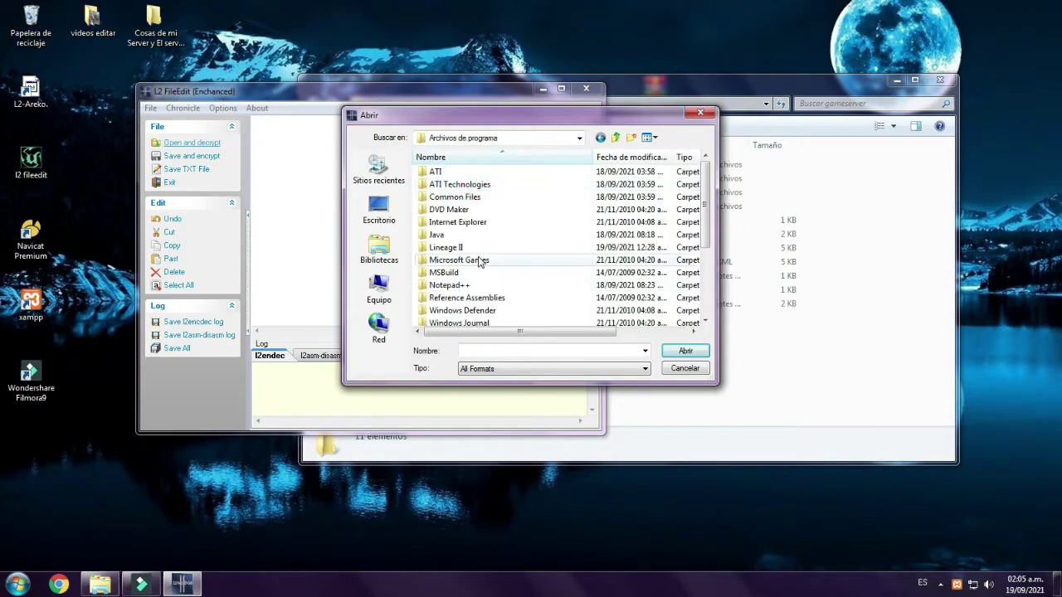
double_click(463, 244)
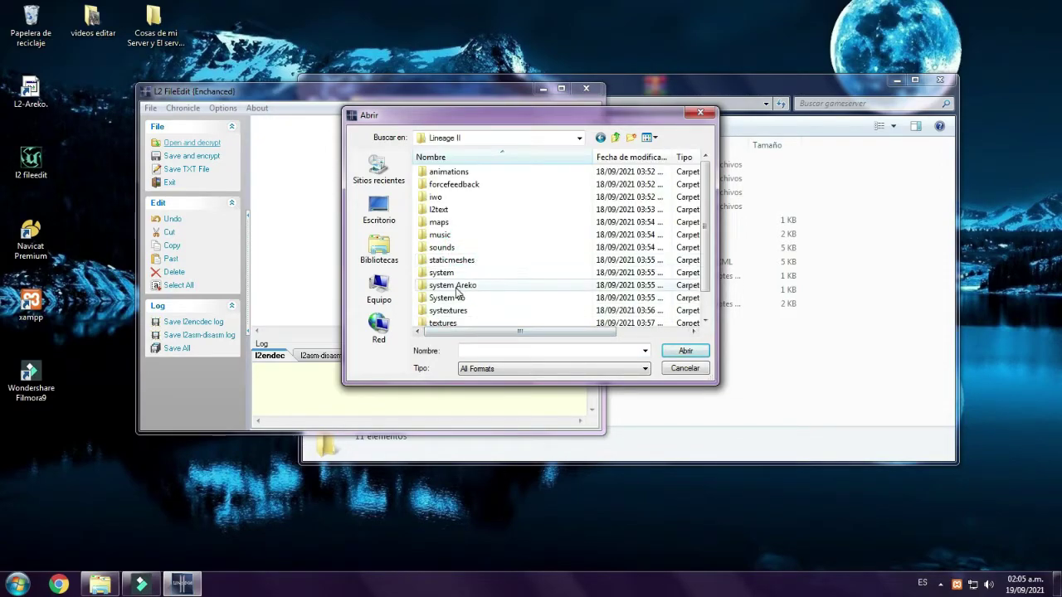
left_click(434, 286)
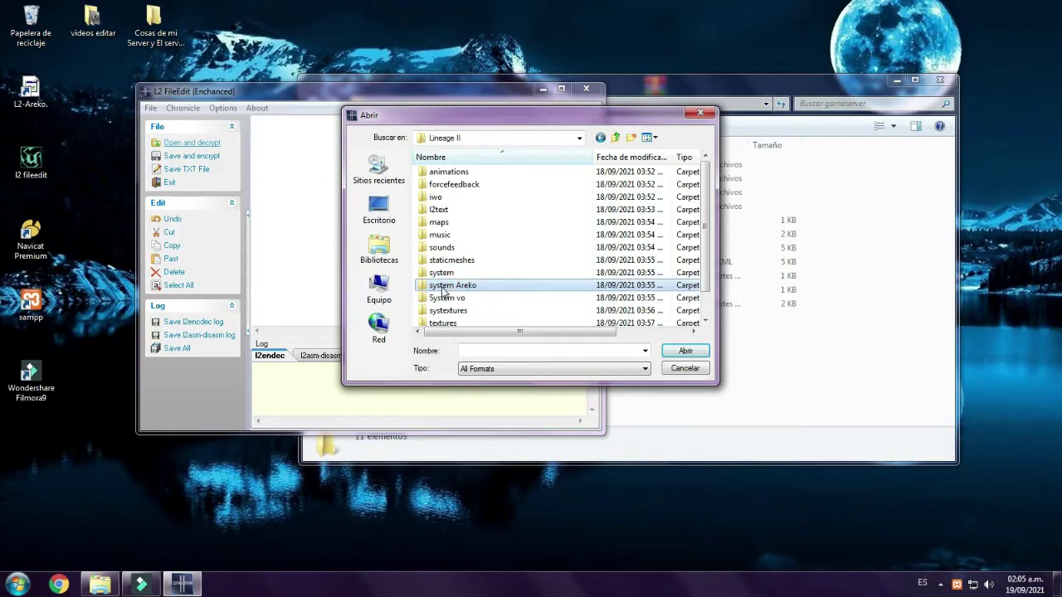
double_click(474, 287)
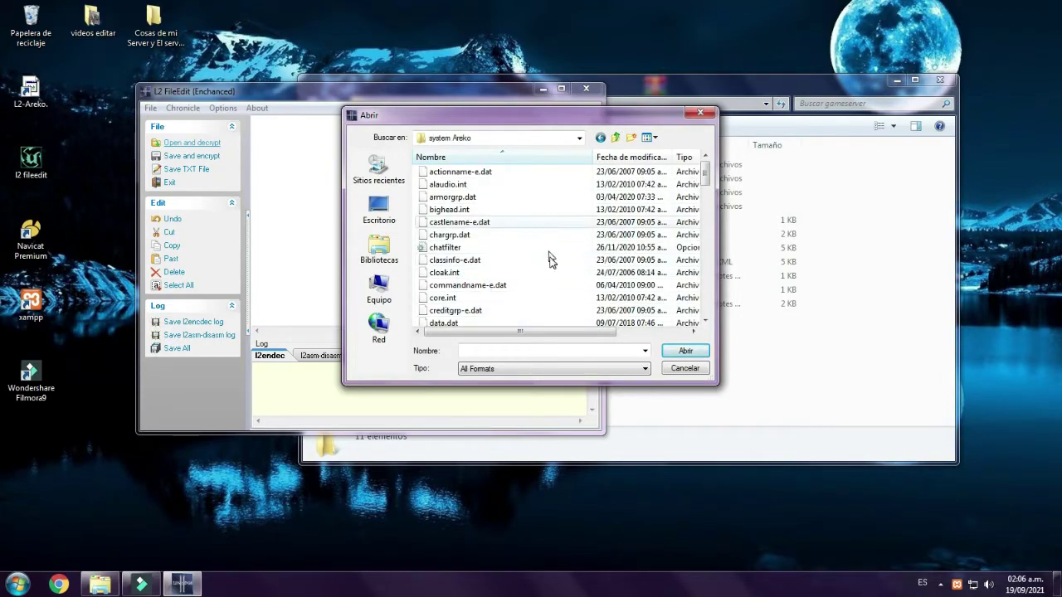
- Re-enter the system Areko folder and jump to the l2 file in the list
left_click(614, 138)
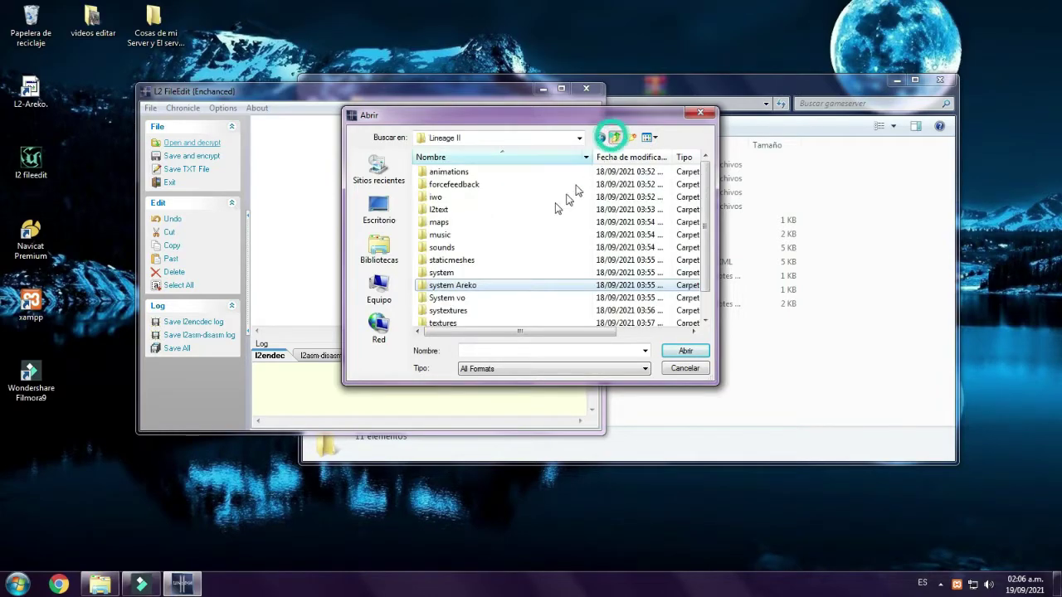
left_click(446, 276)
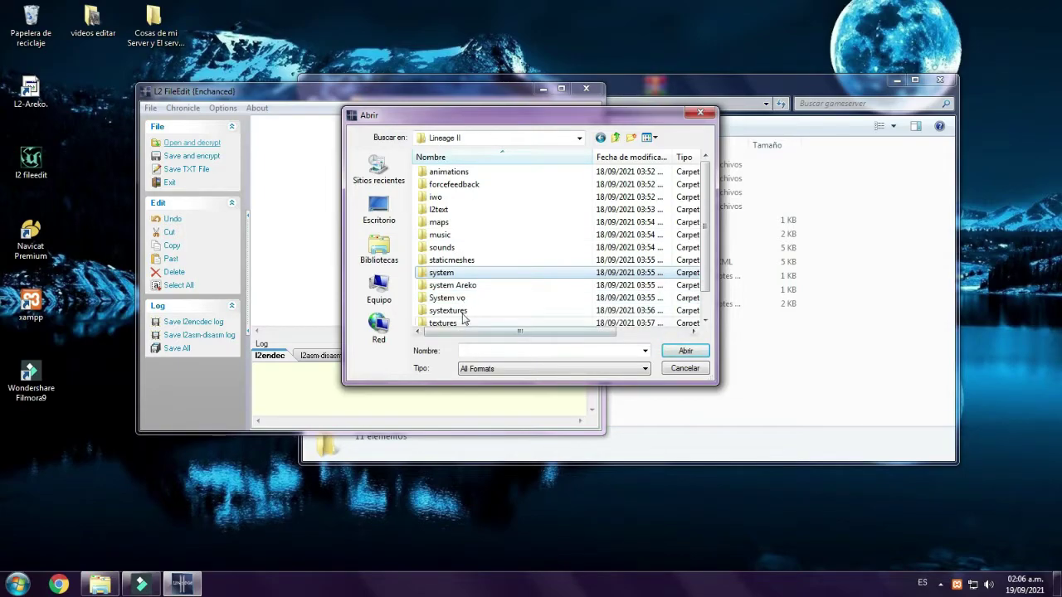
left_click(458, 285)
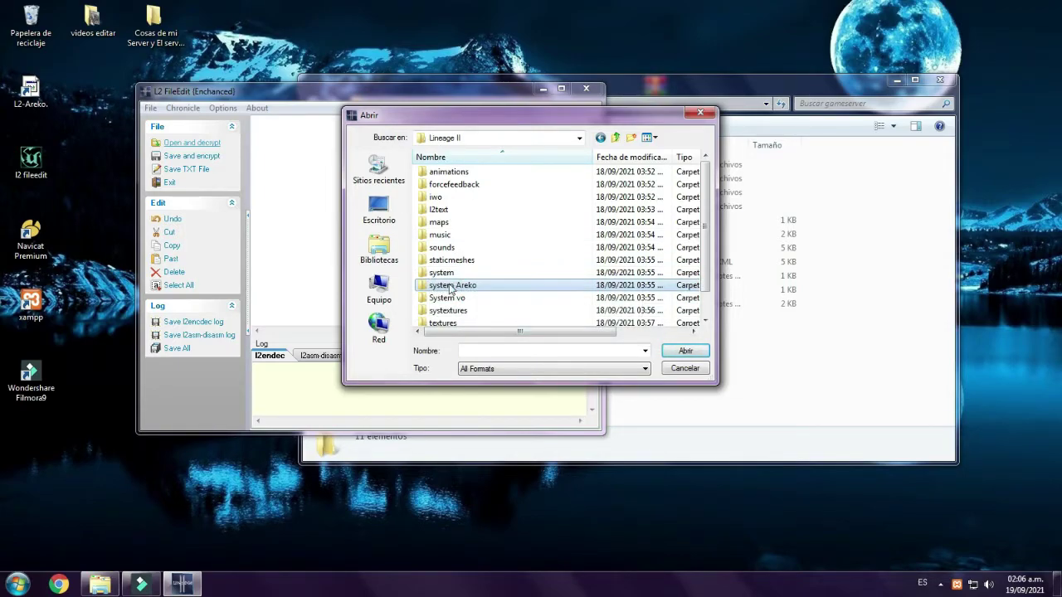
double_click(460, 286)
left_click(461, 285)
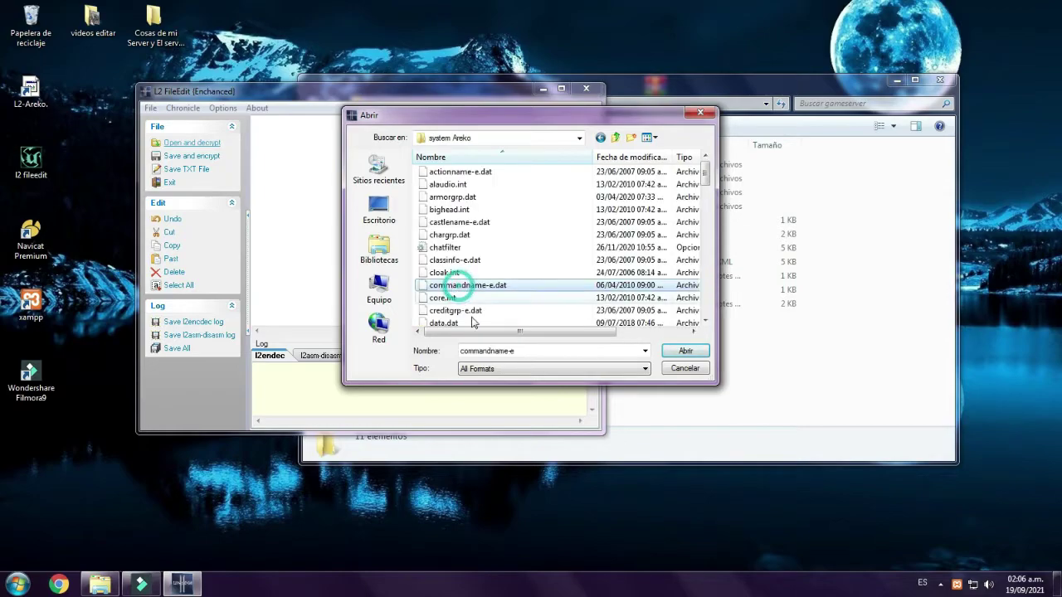
scroll(511, 207, "down", 1)
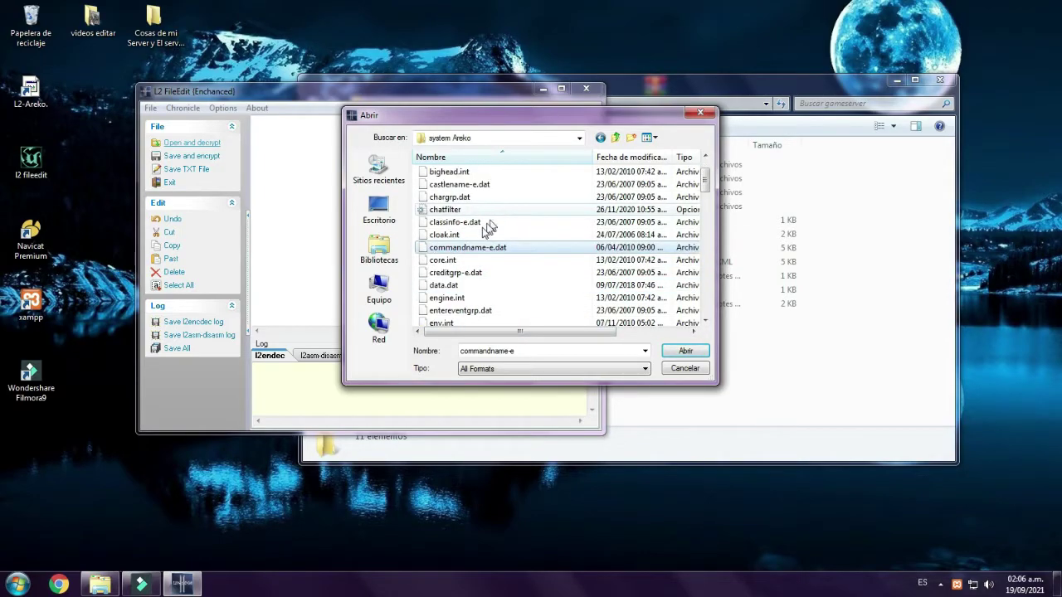
left_click(448, 198)
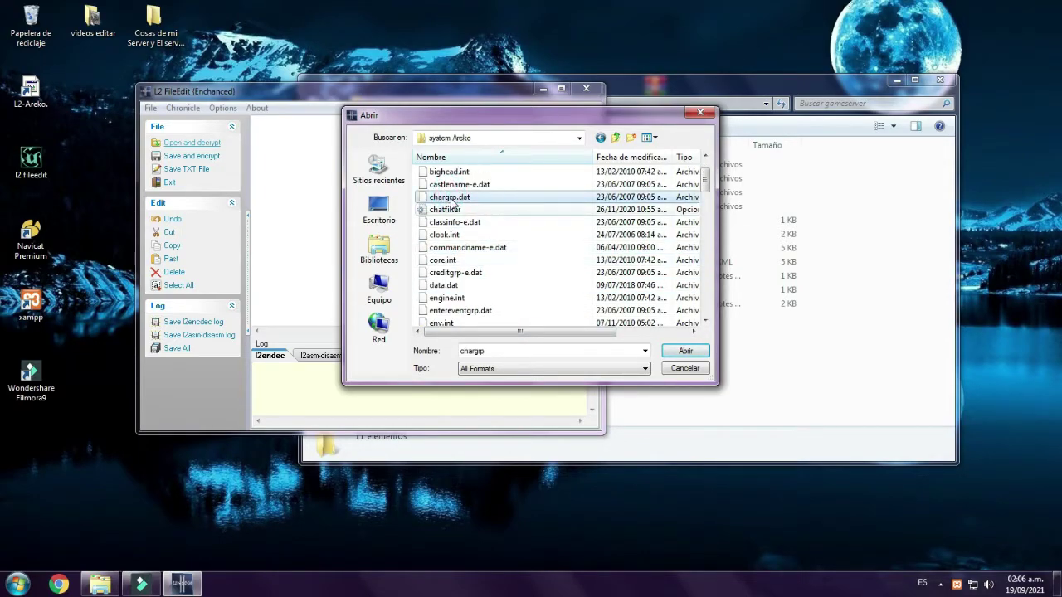
key("l")
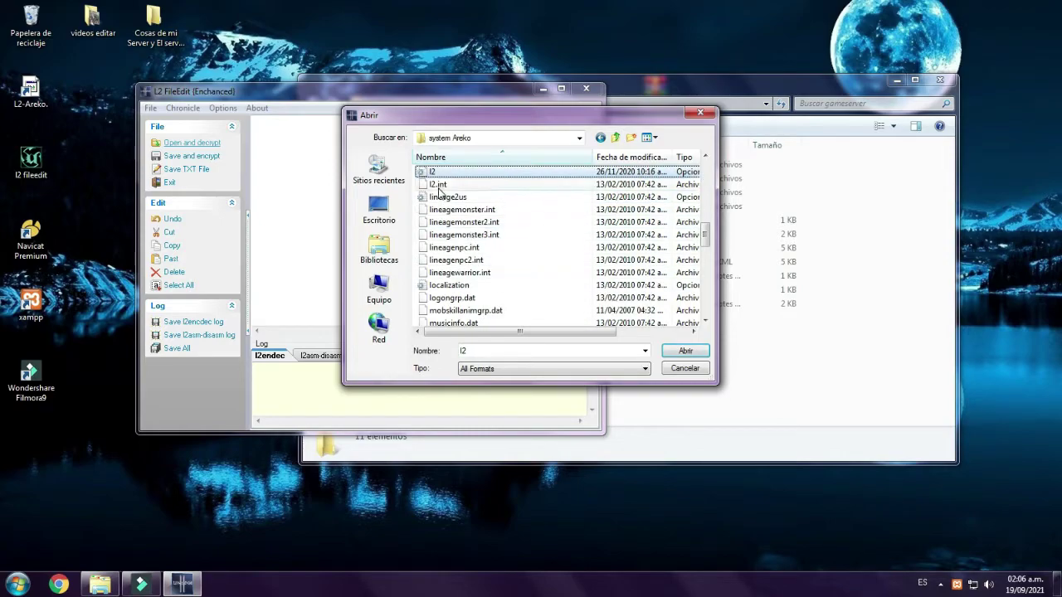
scroll(448, 198, "up", 1)
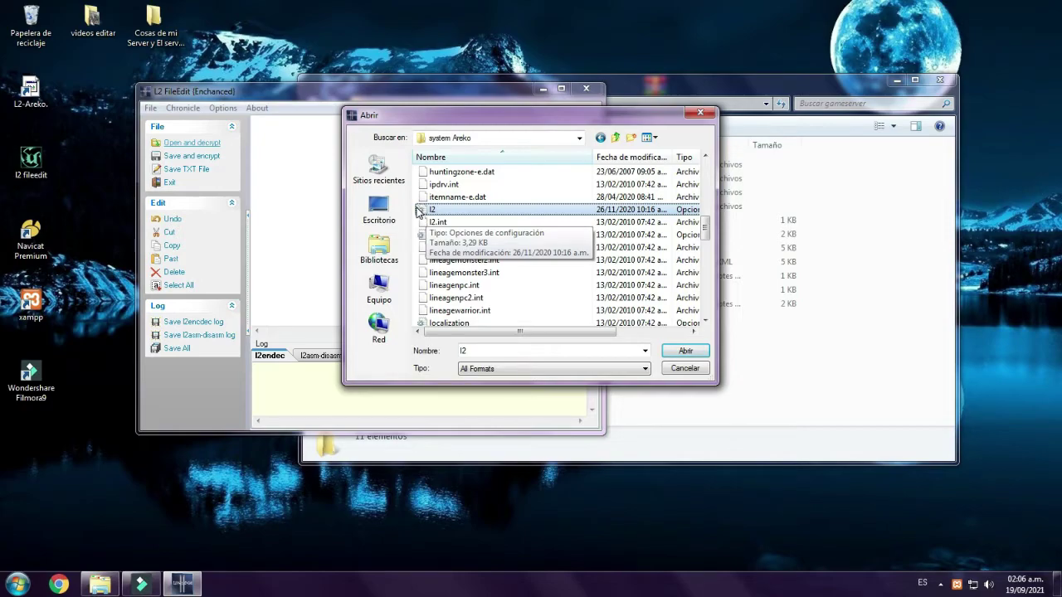
- Decrypt l2.ini, enlarge the editor, and replace ServerAddr 168.205.94.22 with 127.0.0.1
left_click(692, 355)
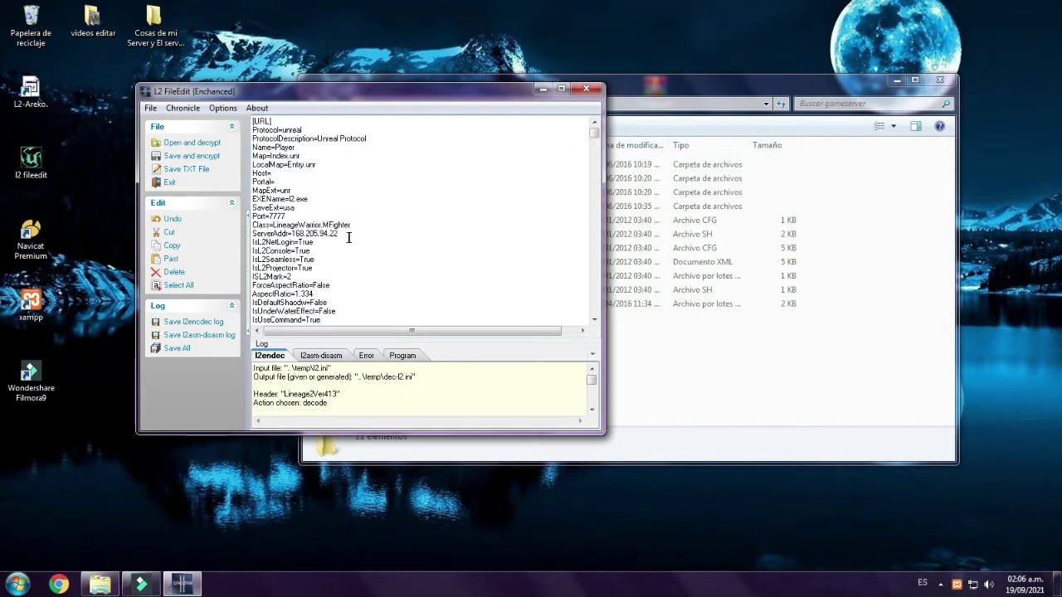
left_click_drag(603, 283, 848, 296)
left_click_drag(502, 430, 502, 556)
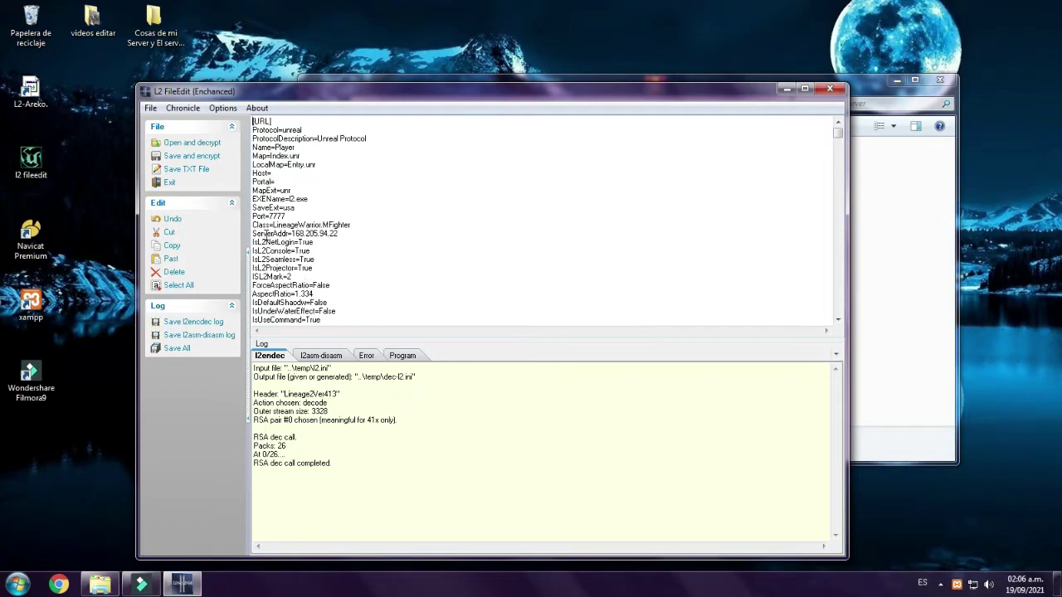
left_click_drag(278, 234, 351, 234)
type("127")
- Save the edited l2.ini encrypted as version 413 over the original; access is denied
left_click(191, 158)
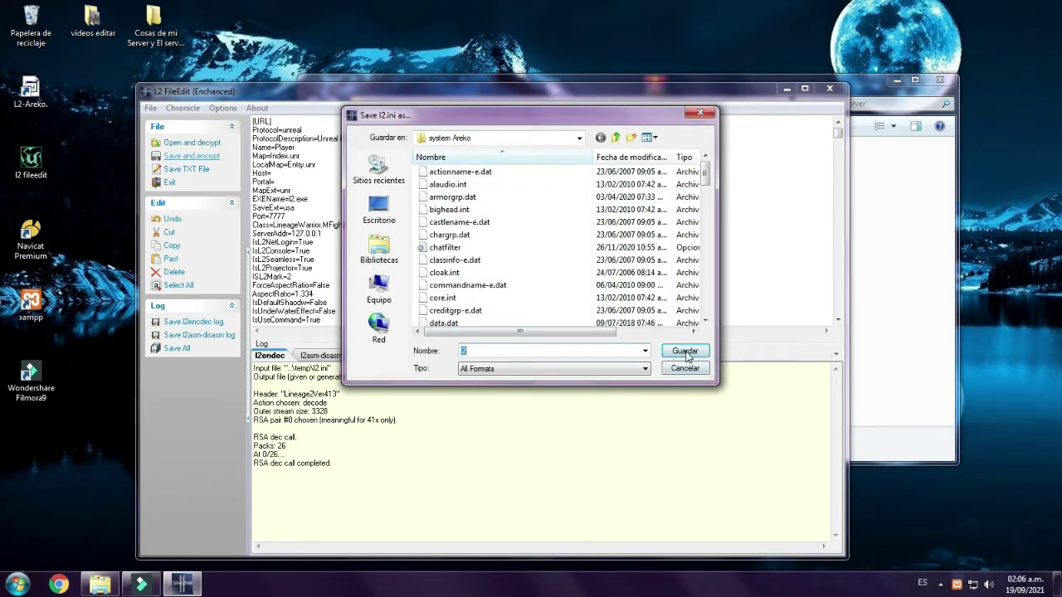
left_click(686, 354)
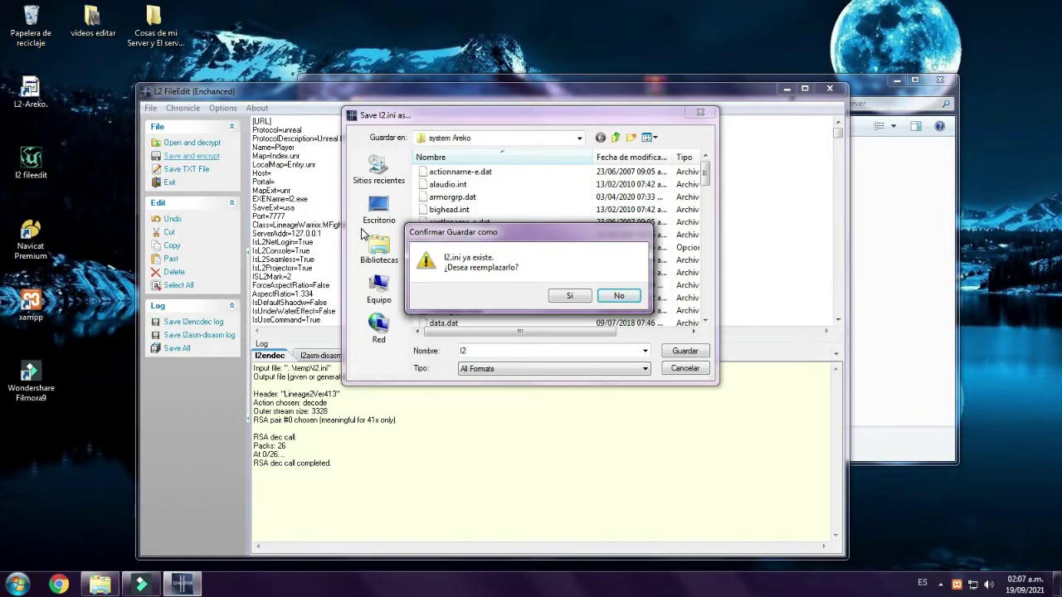
left_click(562, 296)
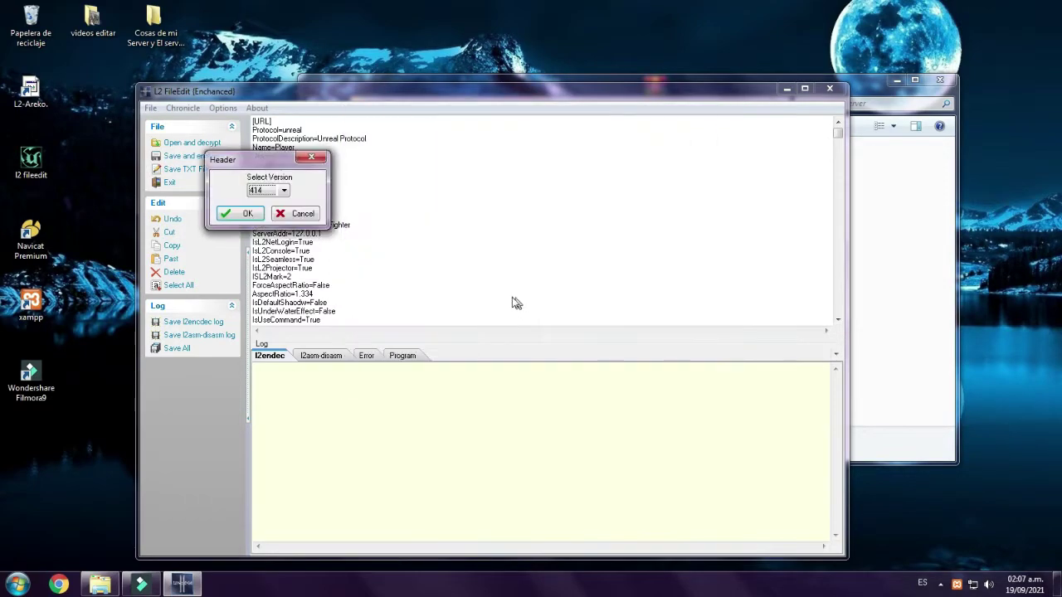
left_click(267, 192)
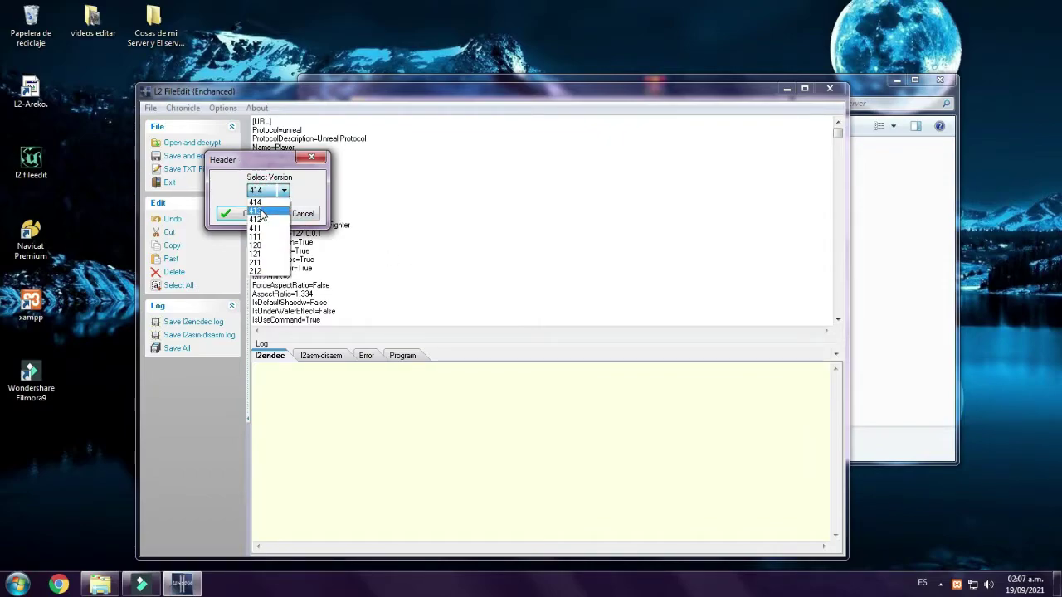
left_click(261, 213)
left_click(249, 214)
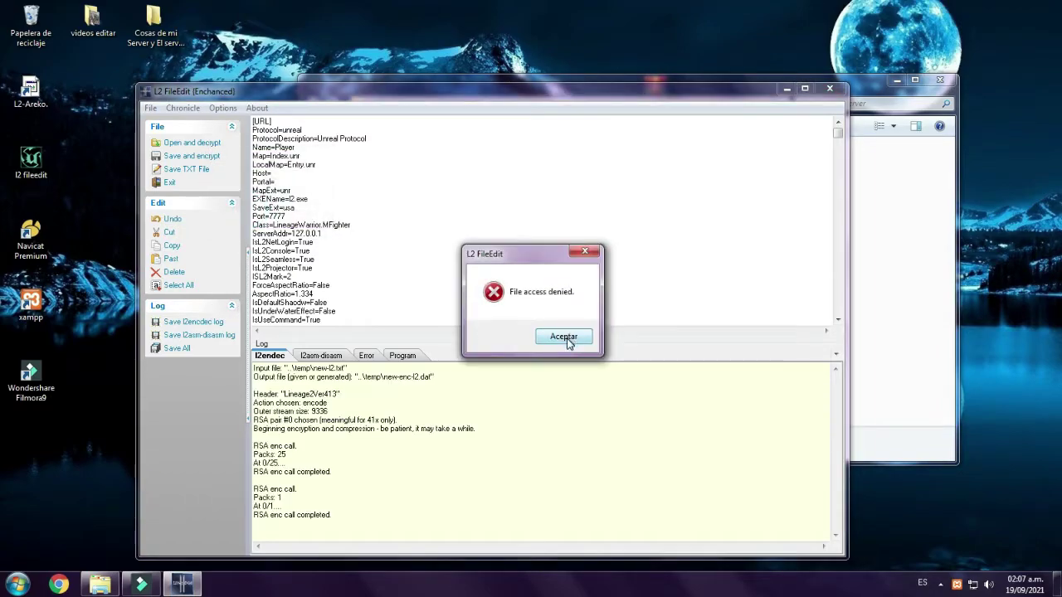
left_click(564, 340)
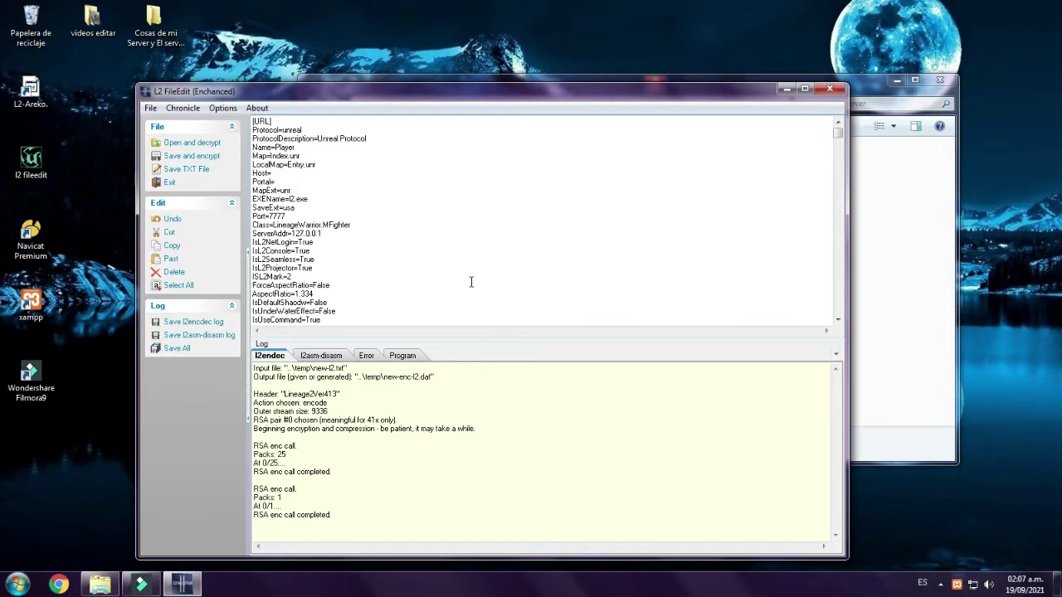
- Retry the version 413 encrypted save, dismiss the access-denied error again, and close L2 FileEdit
left_click(199, 157)
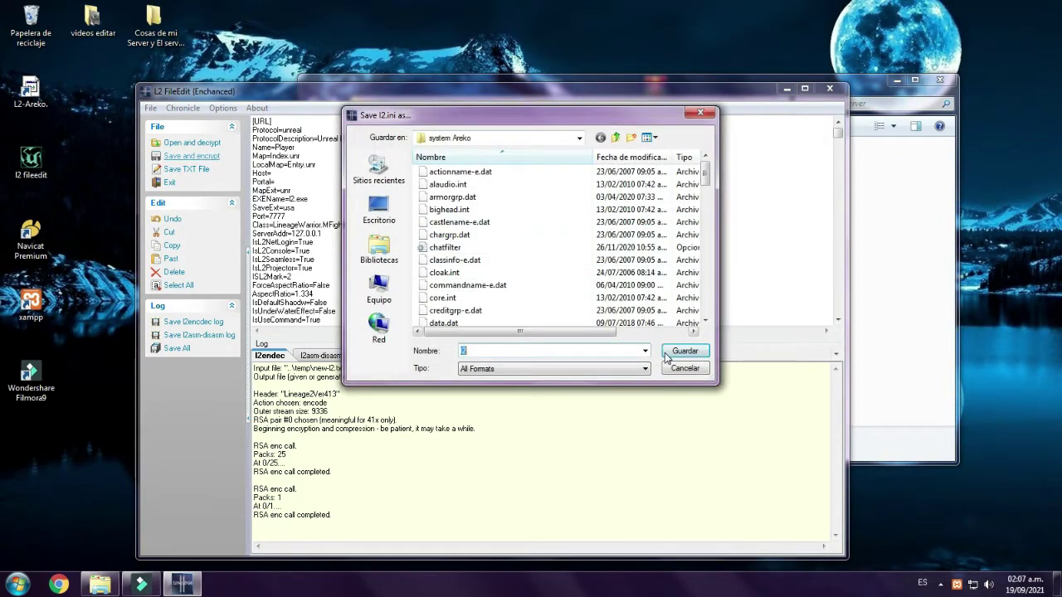
left_click(668, 355)
left_click(563, 294)
left_click(265, 191)
left_click(259, 202)
left_click(247, 213)
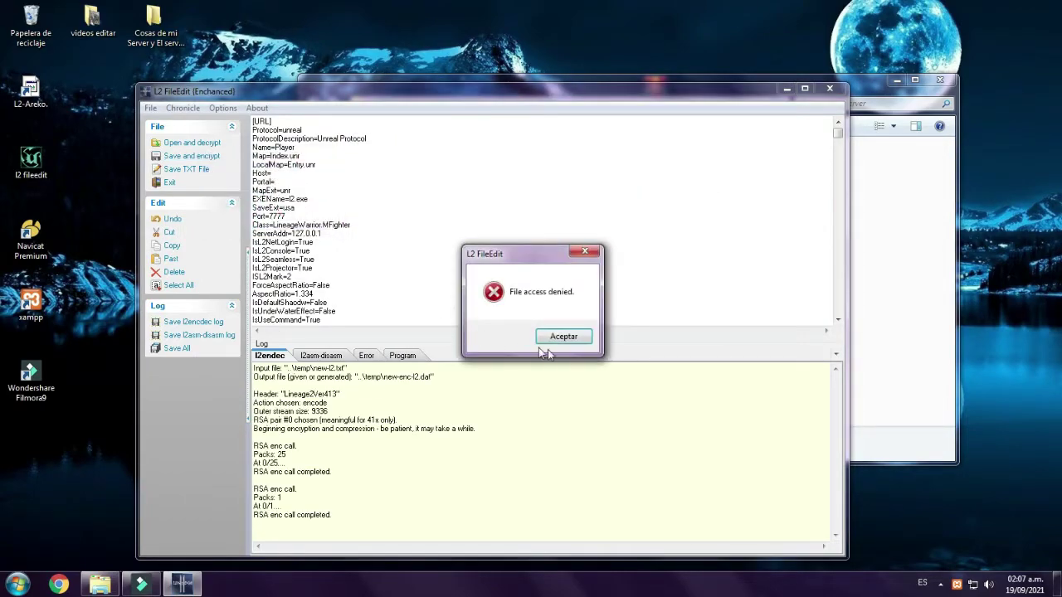
left_click(568, 339)
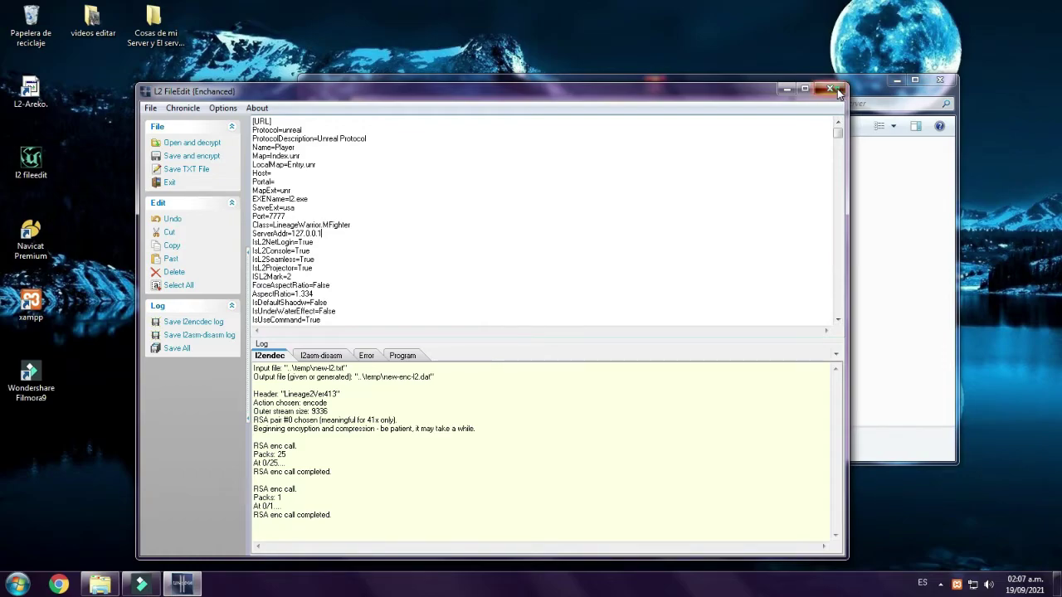
left_click(837, 92)
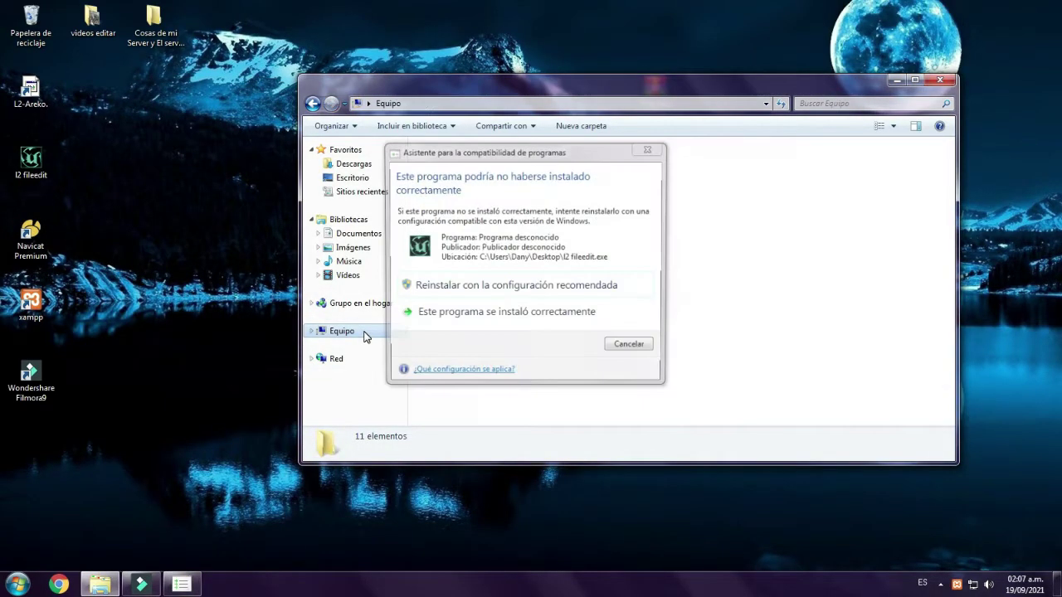
- Dismiss the compatibility assistant and browse to C:\Archivos de programa\Lineage II\system Areko
left_click(365, 334)
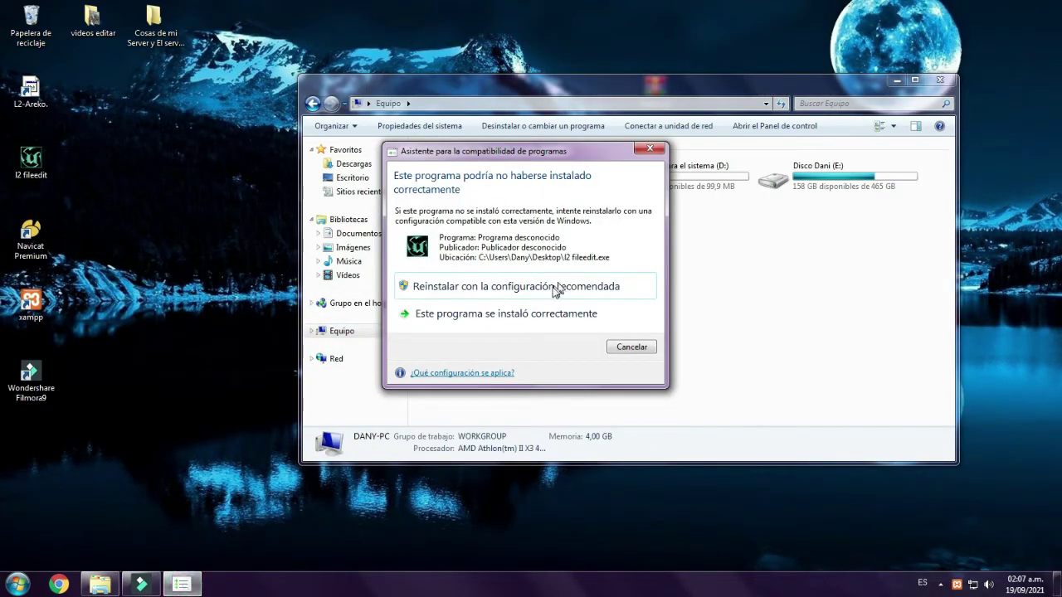
left_click(488, 321)
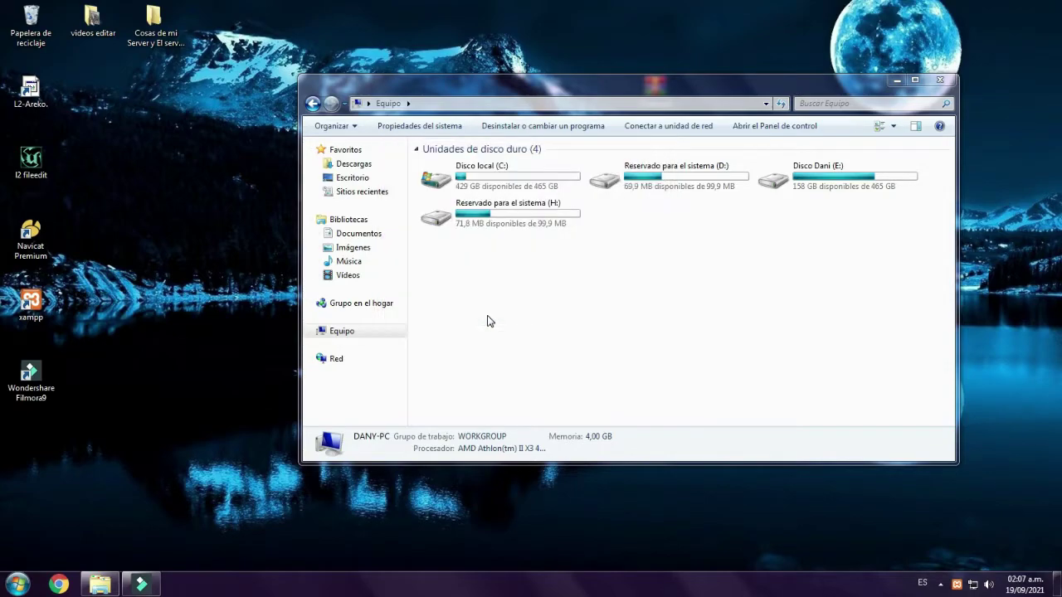
double_click(481, 179)
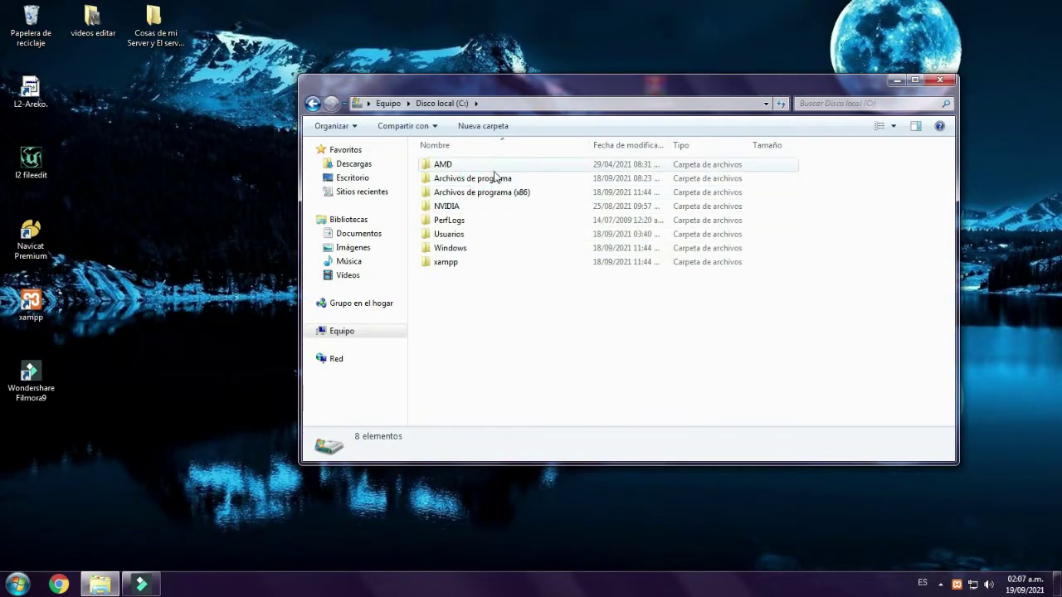
double_click(470, 179)
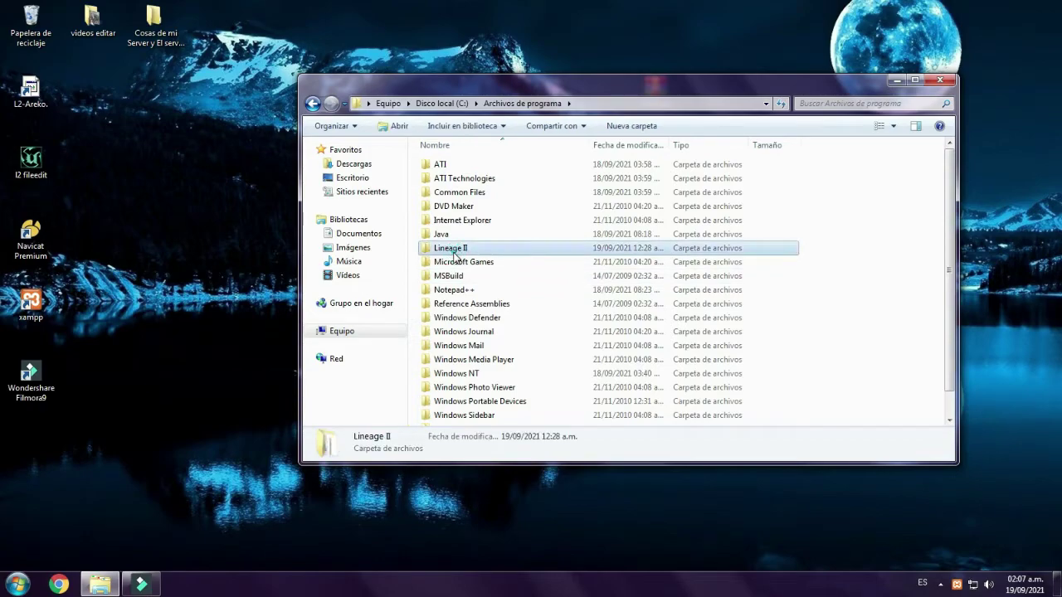
double_click(456, 248)
double_click(469, 291)
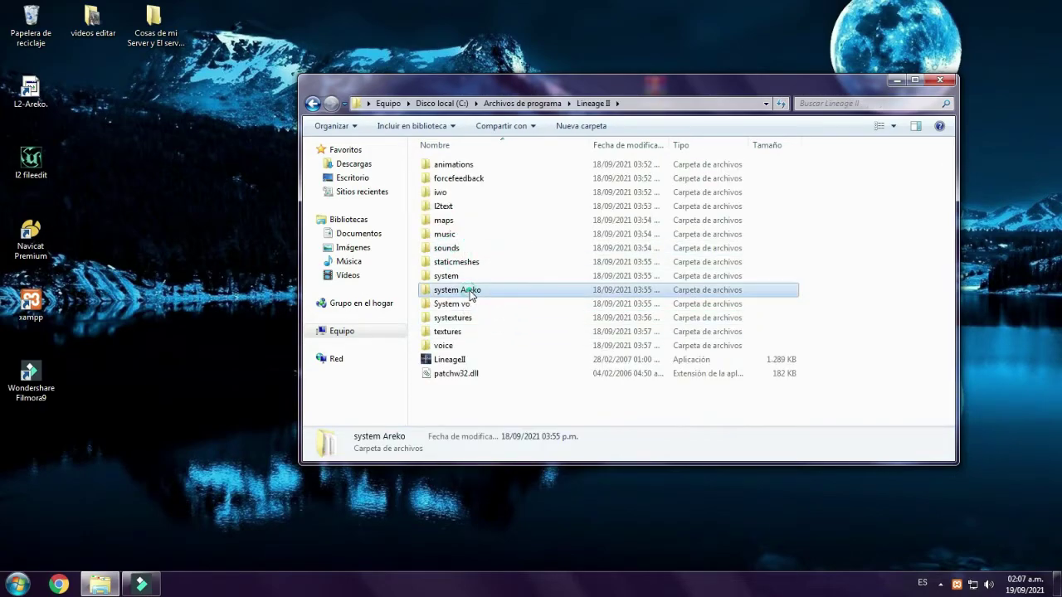
- Move the l2 file from system Areko onto the desktop, approving the access prompt
left_click(486, 275)
key("l")
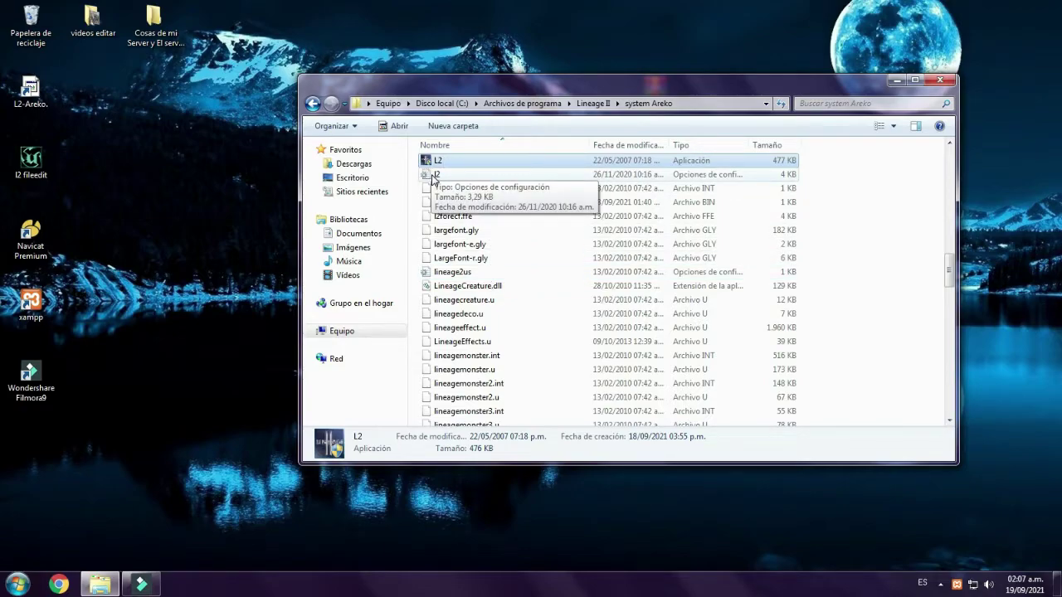
left_click_drag(435, 177, 195, 153)
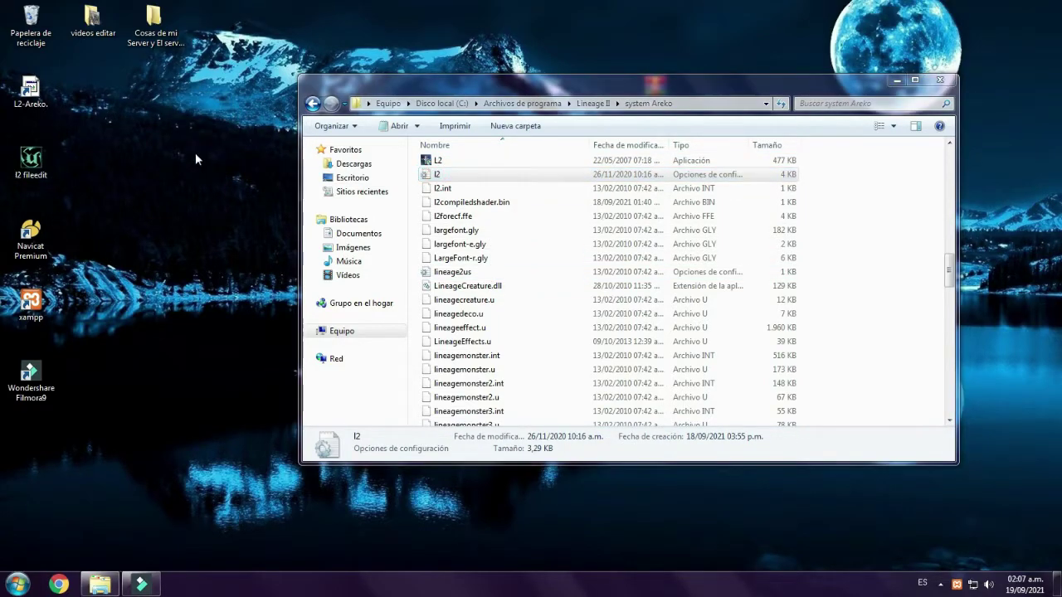
left_click(519, 345)
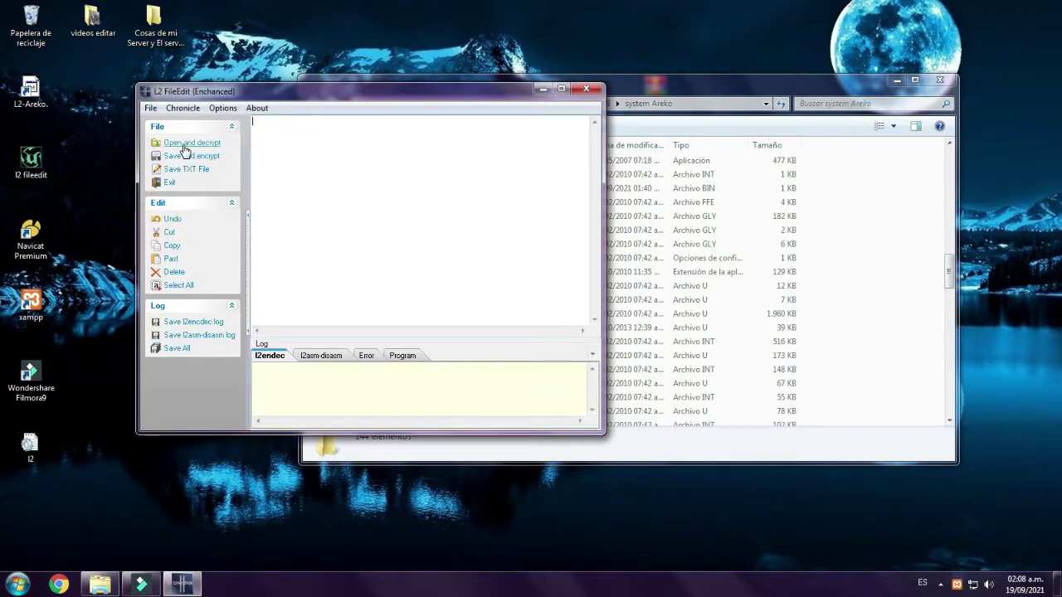
- Open and decrypt the desktop l2 file and replace the ServerAddr IP with 127.0.0.1
left_click(195, 142)
left_click(380, 211)
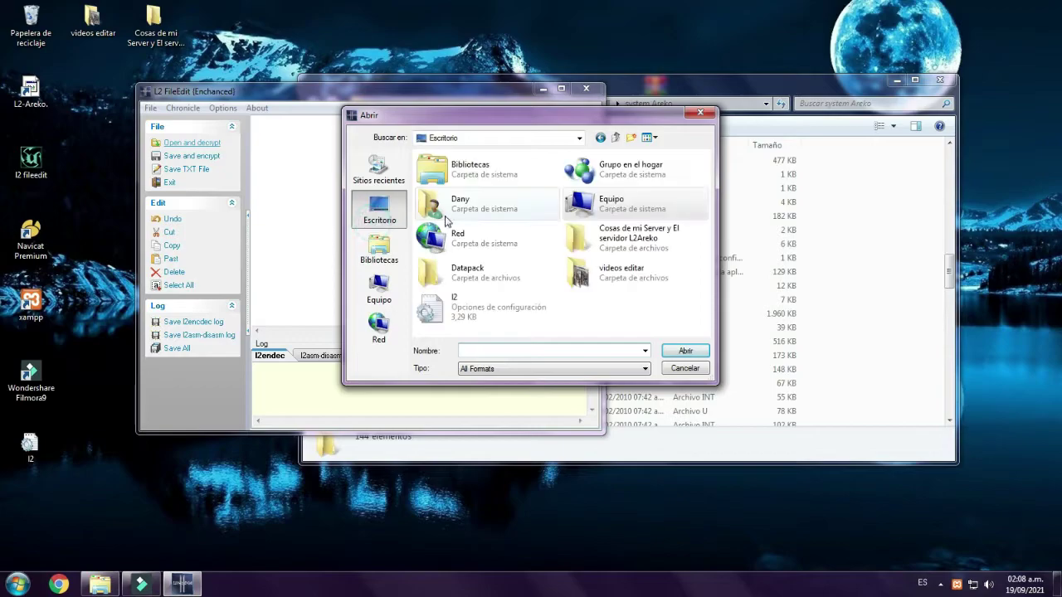
double_click(459, 309)
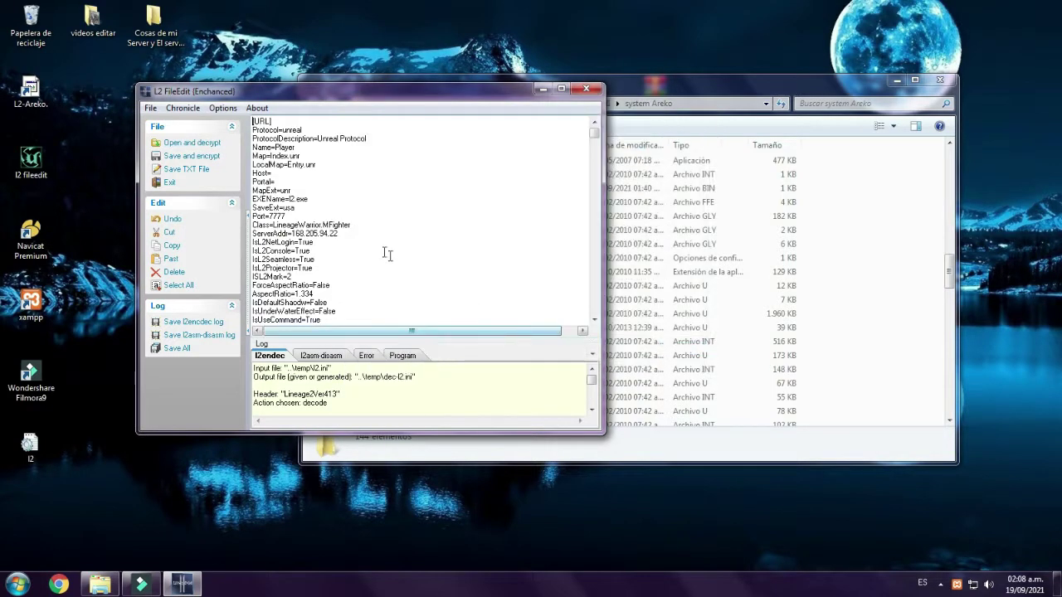
left_click_drag(358, 236, 294, 235)
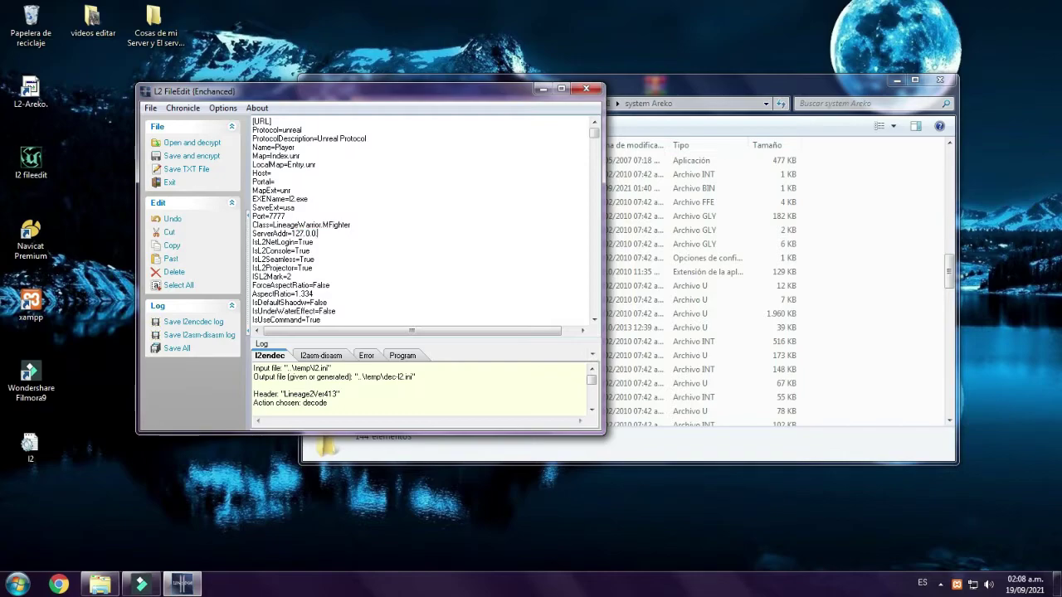
- Save the desktop l2.ini encrypted over itself with header version 413
left_click(210, 160)
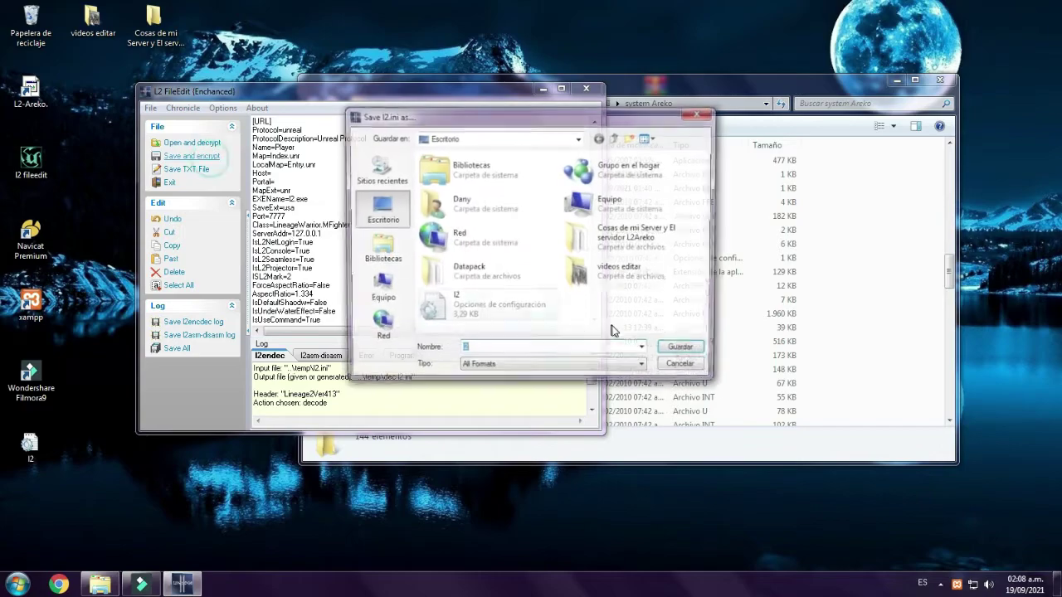
left_click(693, 355)
left_click(627, 297)
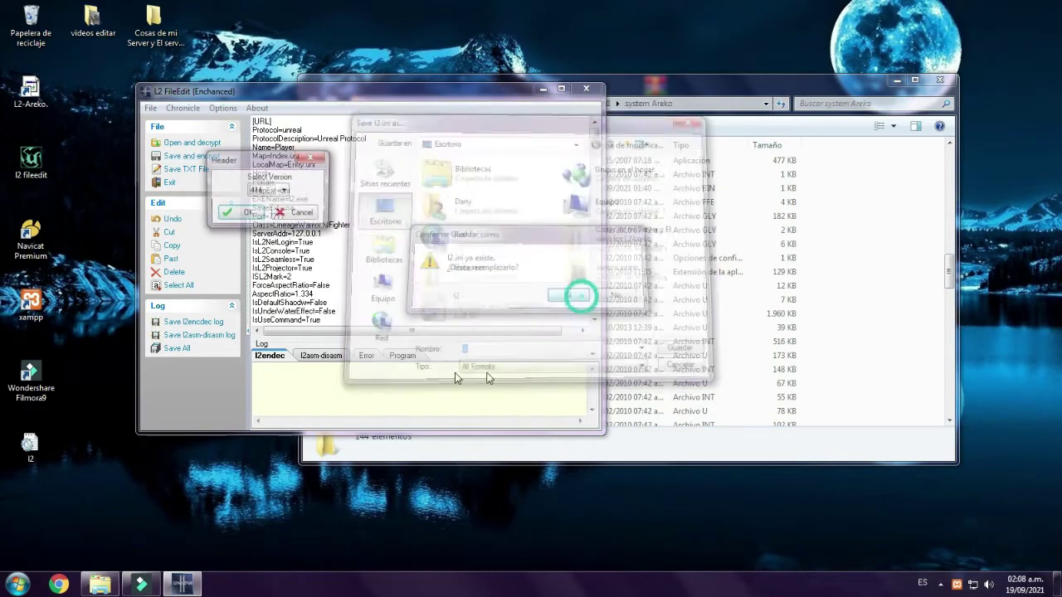
left_click(261, 191)
left_click(255, 211)
left_click(253, 191)
left_click(254, 211)
left_click(252, 214)
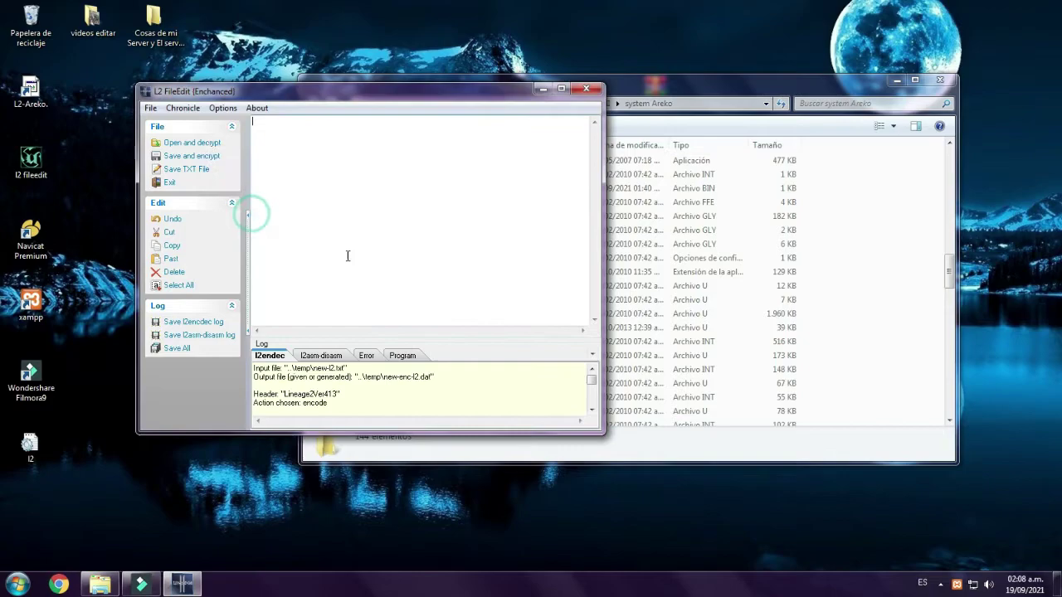
- Close L2 FileEdit, move the encrypted desktop l2 file into system Areko, and close that folder
left_click(588, 90)
left_click_drag(27, 448, 414, 280)
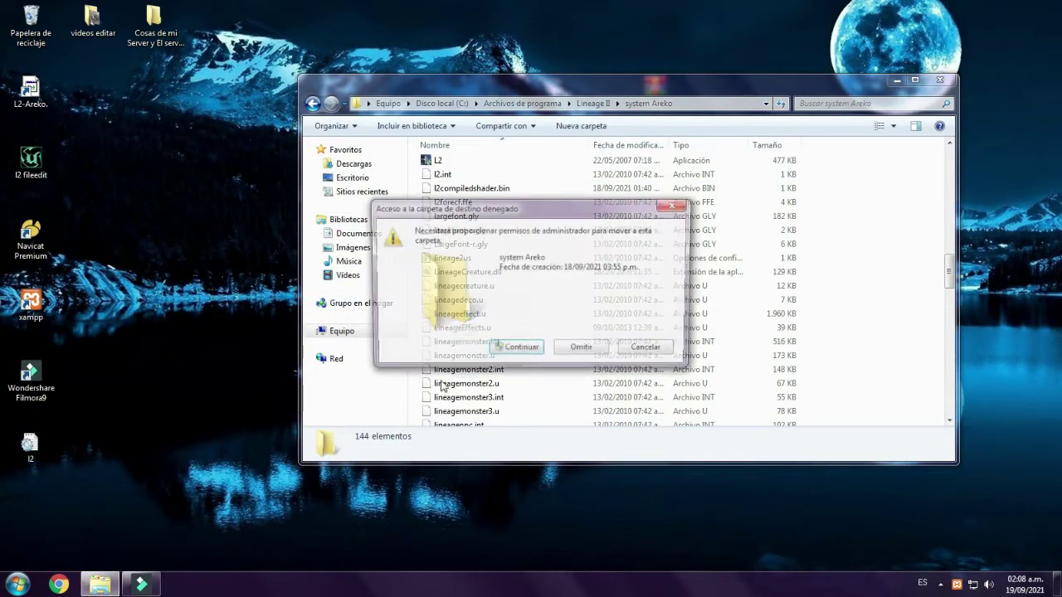
left_click(520, 350)
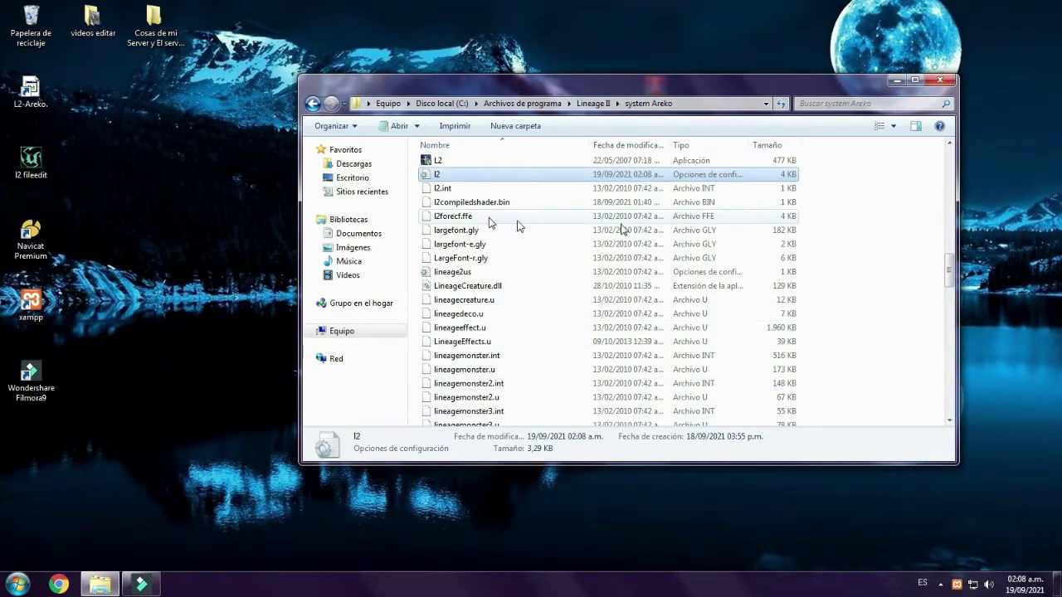
left_click(943, 82)
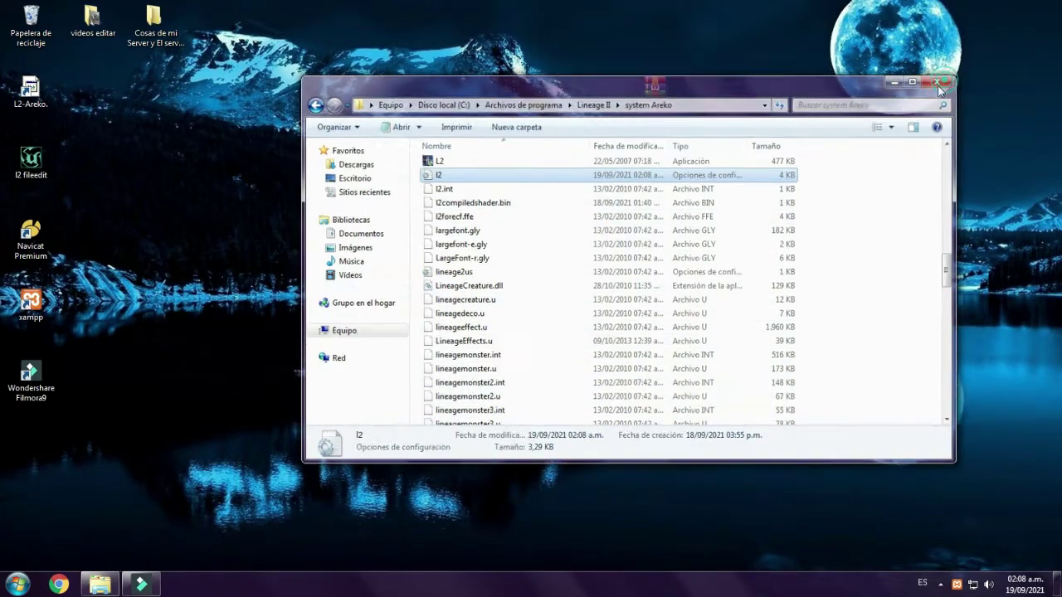
left_click(325, 204)
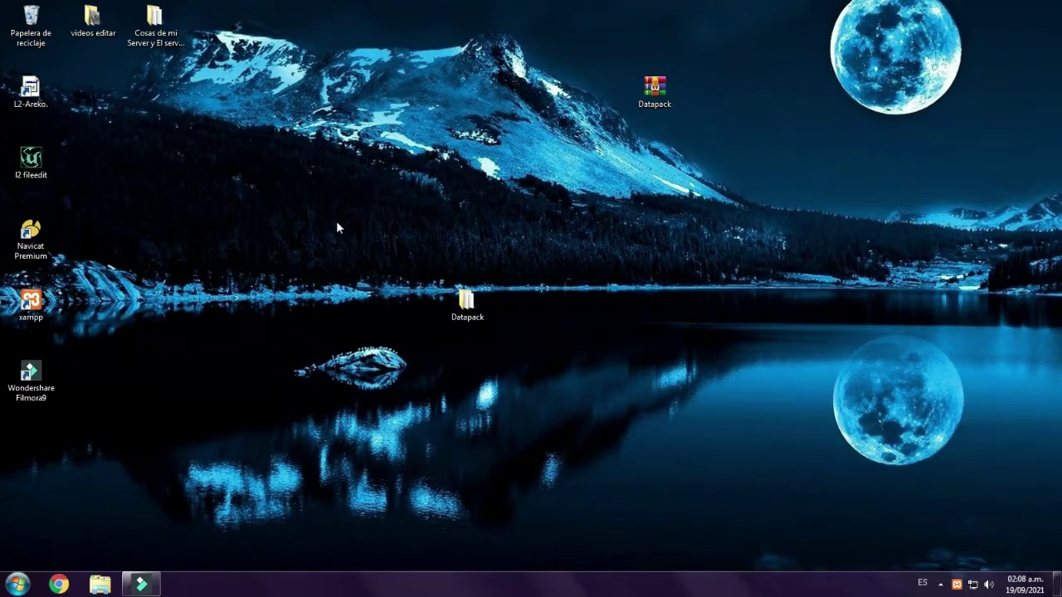
- Move the Datapack folder higher on the desktop and launch the L2-Areko game shortcut
left_click_drag(467, 300, 530, 233)
left_click(483, 205)
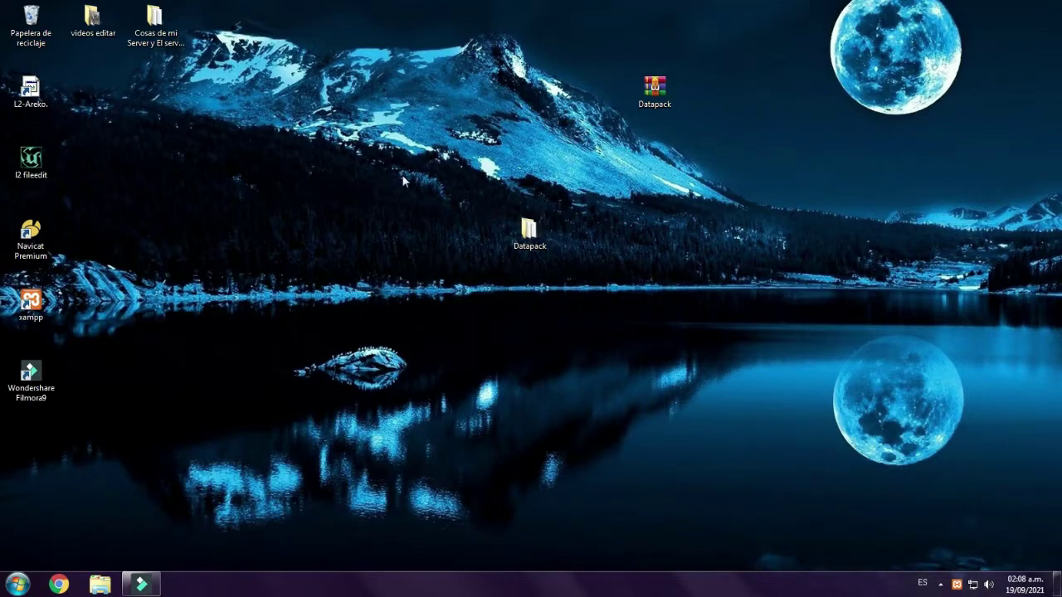
left_click(41, 91)
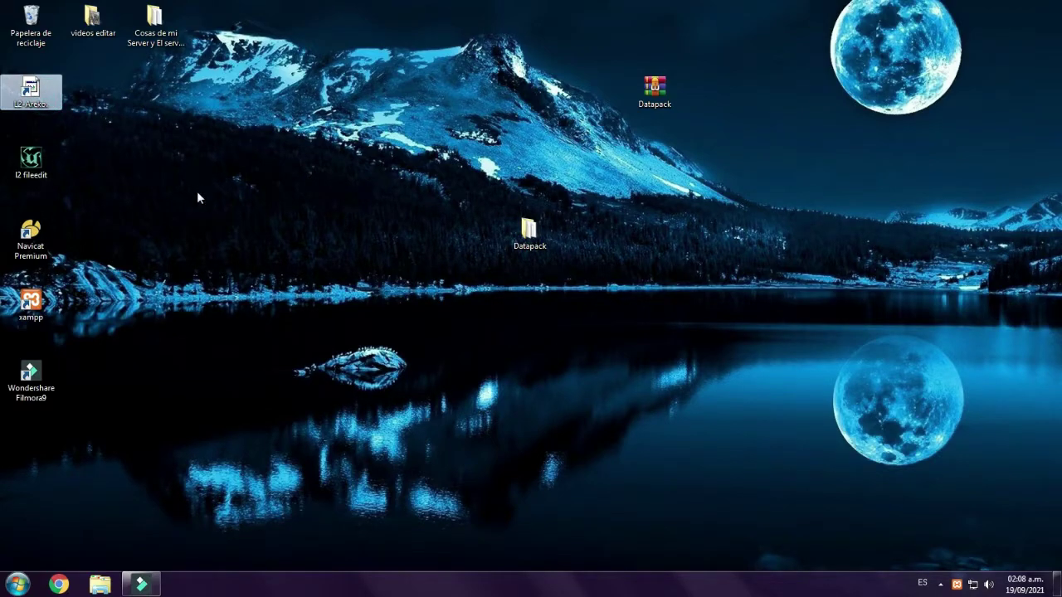
key("Return")
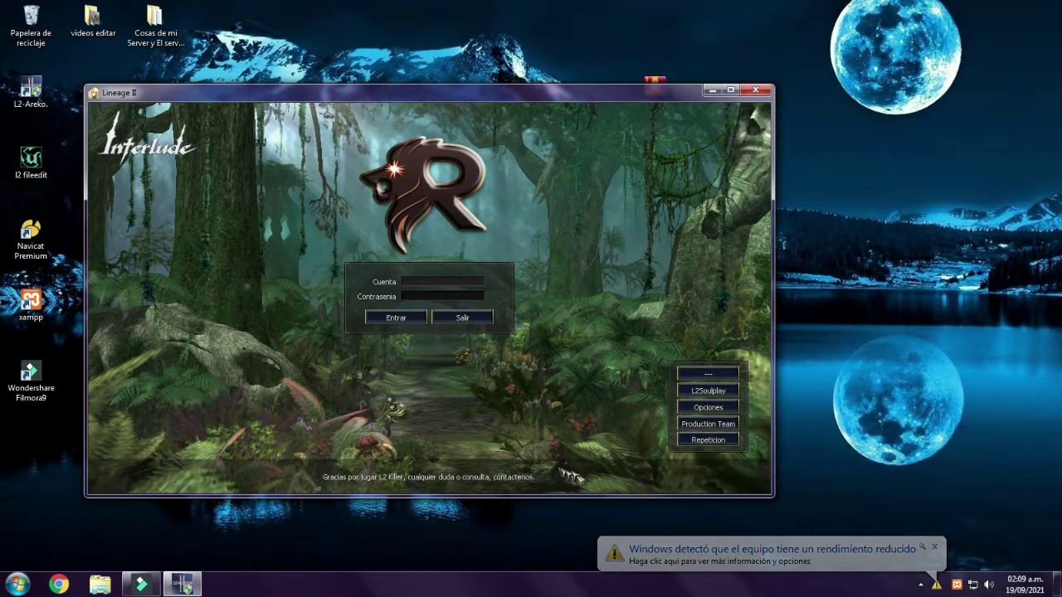
- Keep the current Windows colour scheme, reposition the Lineage II window, and minimize it
left_click(904, 554)
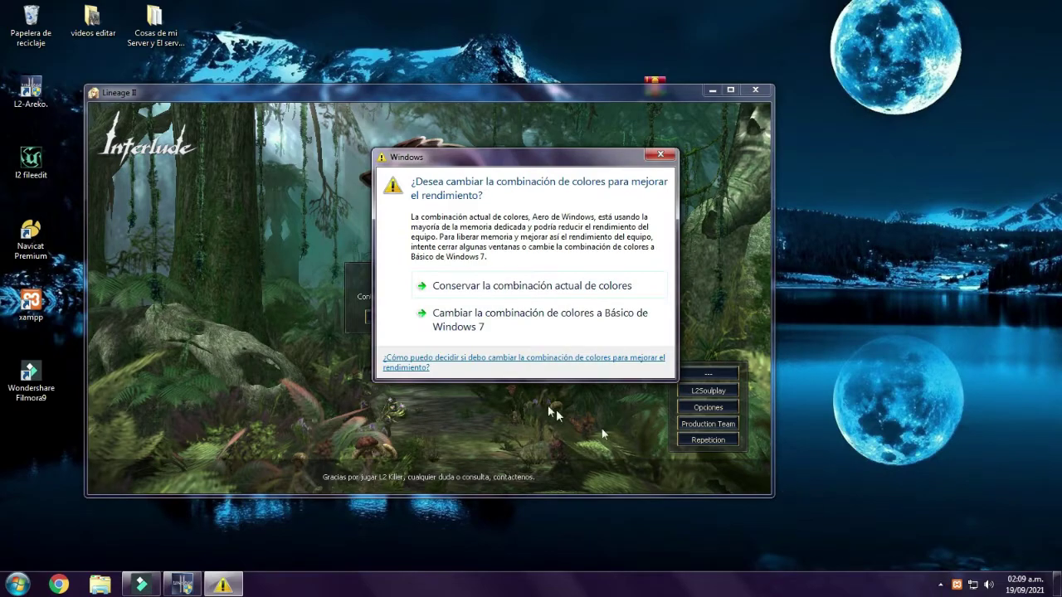
left_click(510, 286)
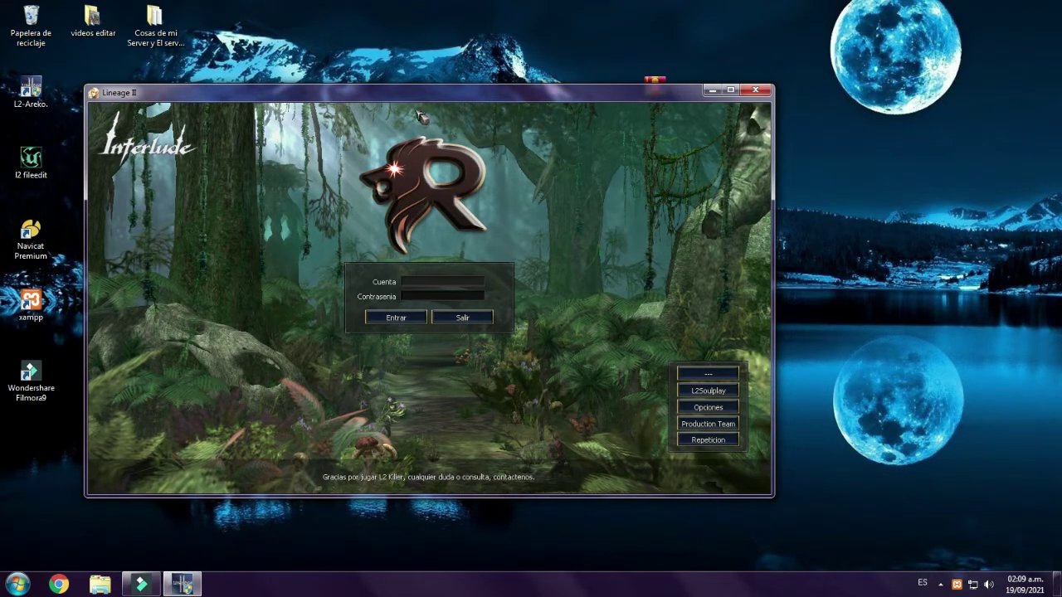
left_click_drag(425, 106, 503, 127)
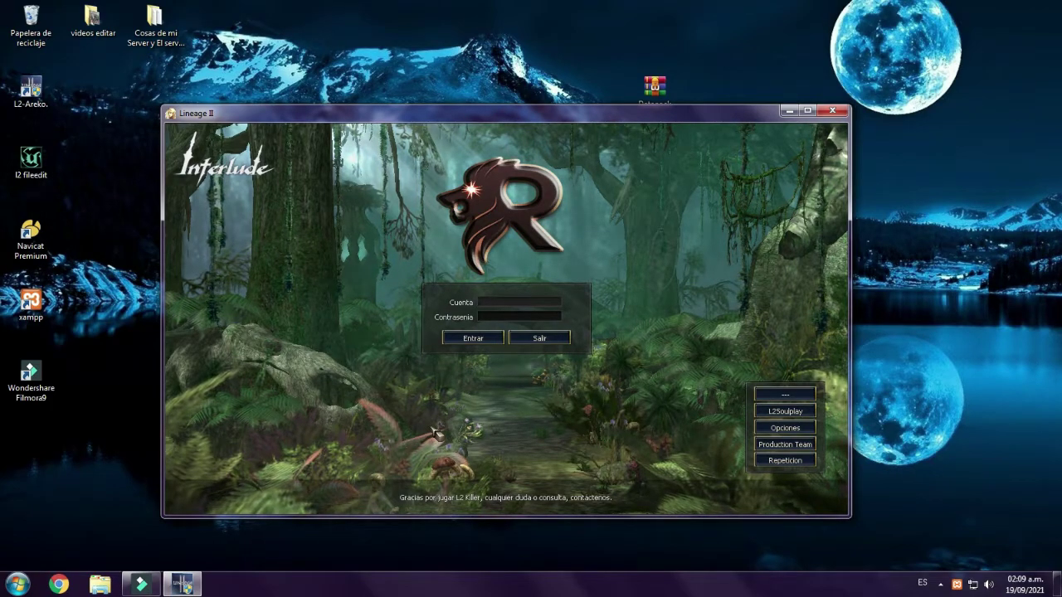
left_click_drag(571, 114, 685, 131)
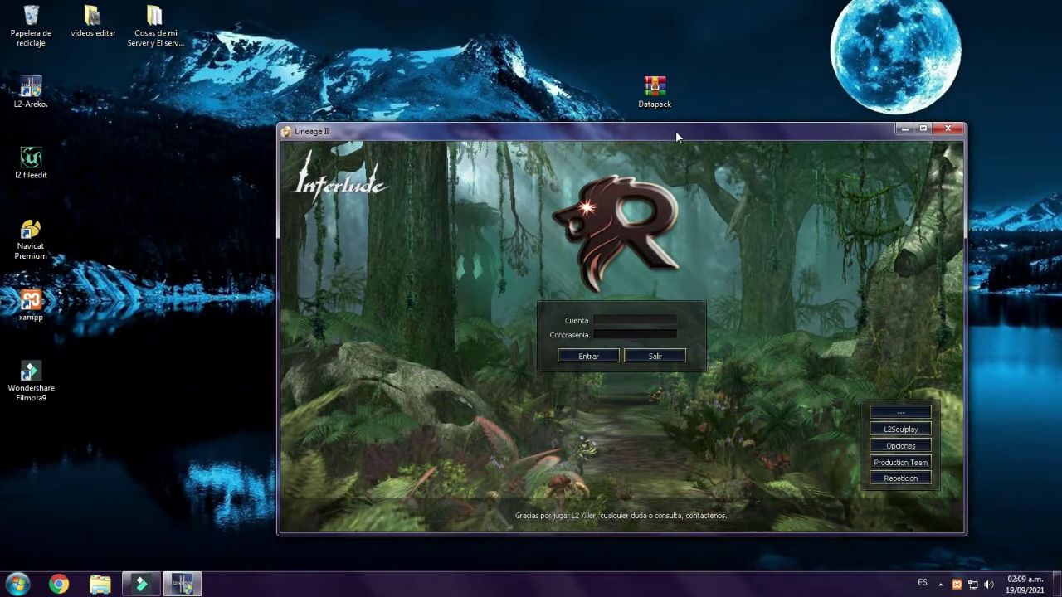
left_click_drag(571, 127, 495, 114)
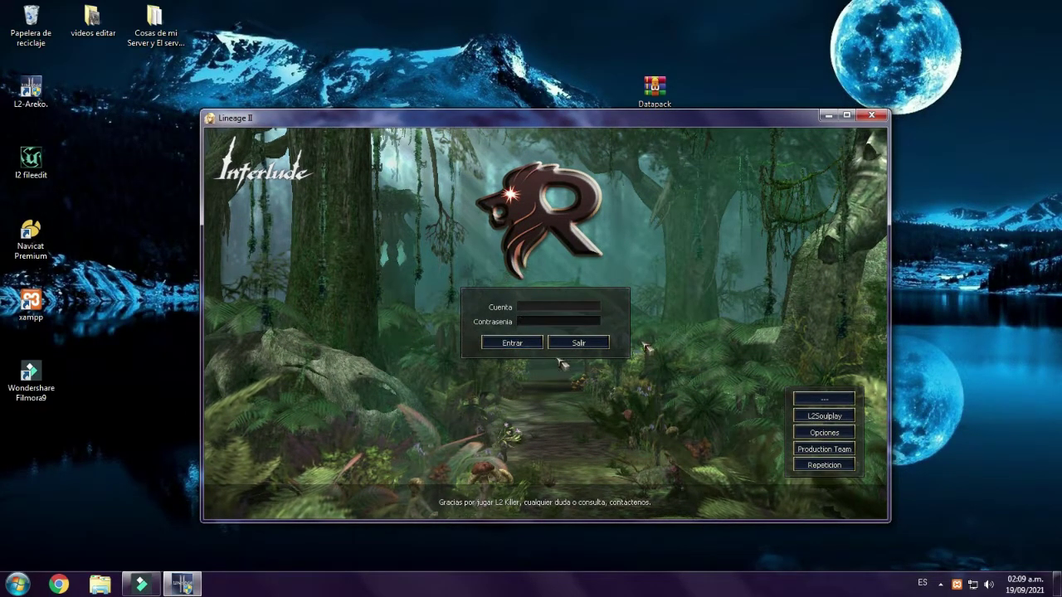
left_click(832, 114)
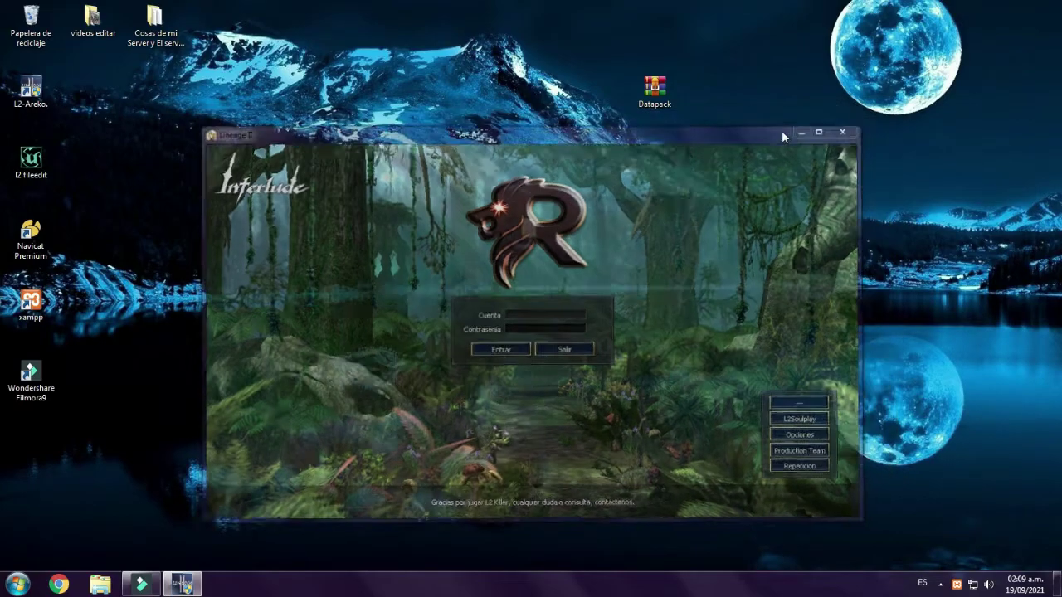
- Open Datapack > loginserver and bring the folder window in front of the game
double_click(534, 235)
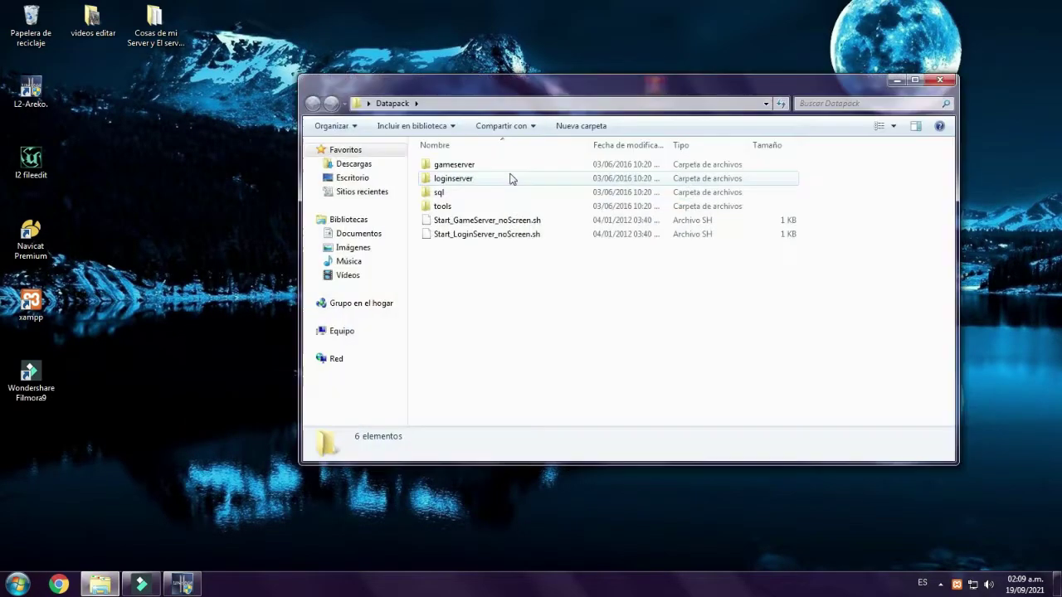
double_click(461, 180)
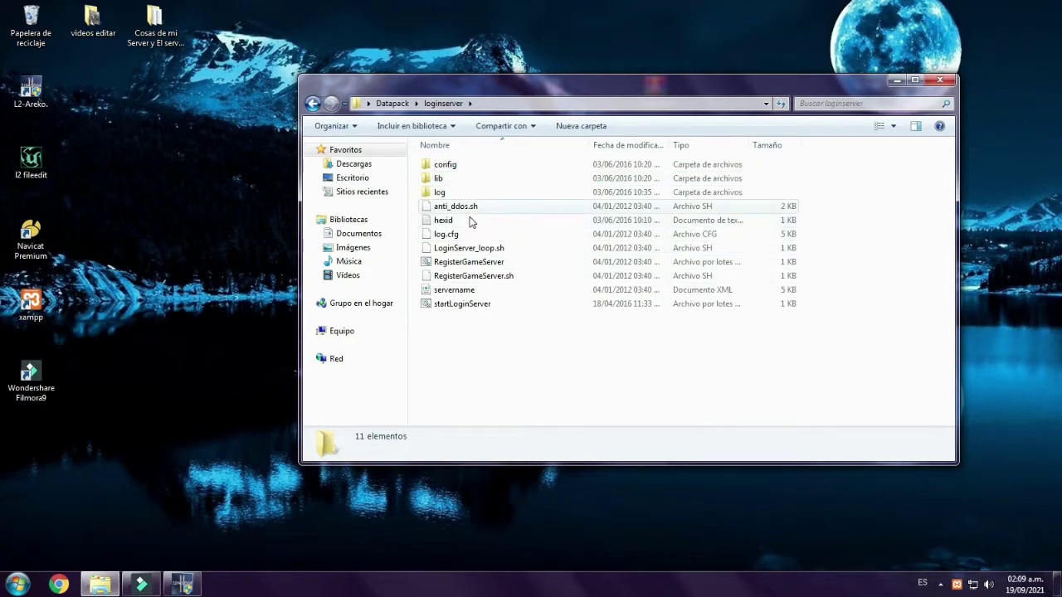
left_click(184, 586)
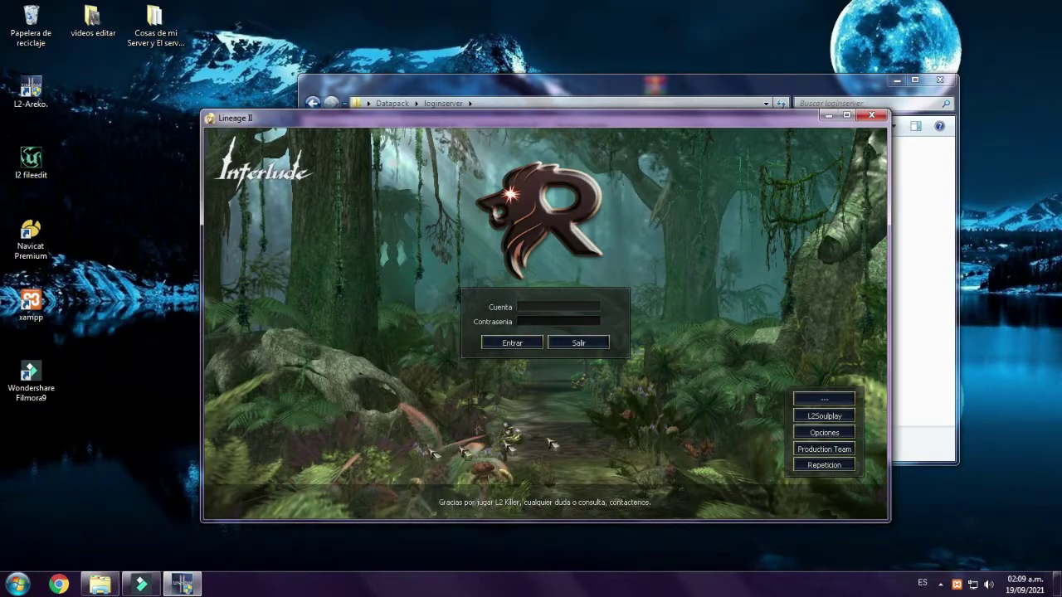
left_click(932, 301)
left_click_drag(504, 81, 485, 137)
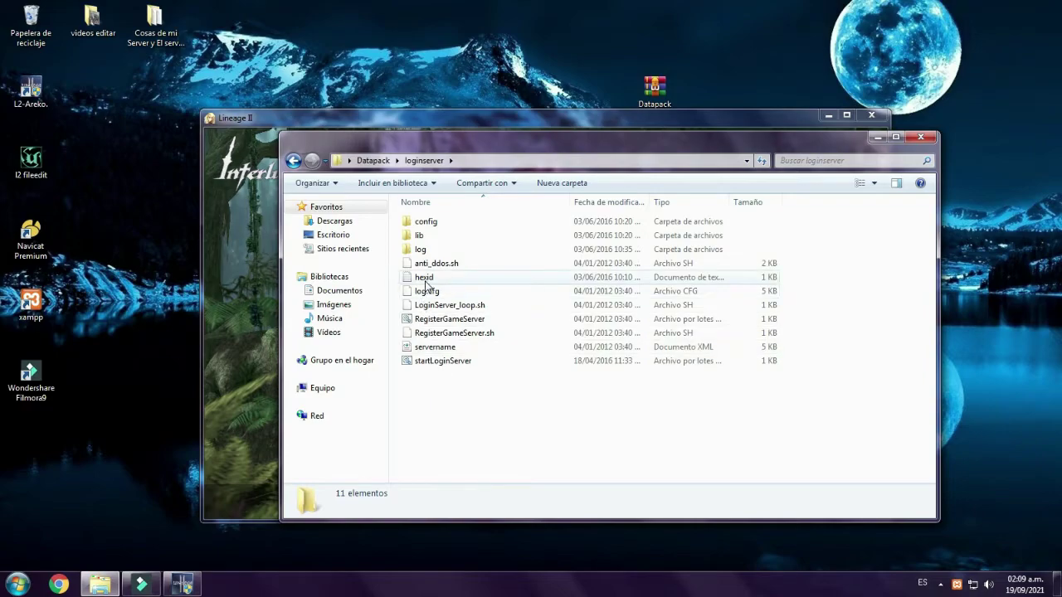
- Delete the hexid file from loginserver, sending it to the Recycle Bin
left_click(424, 278)
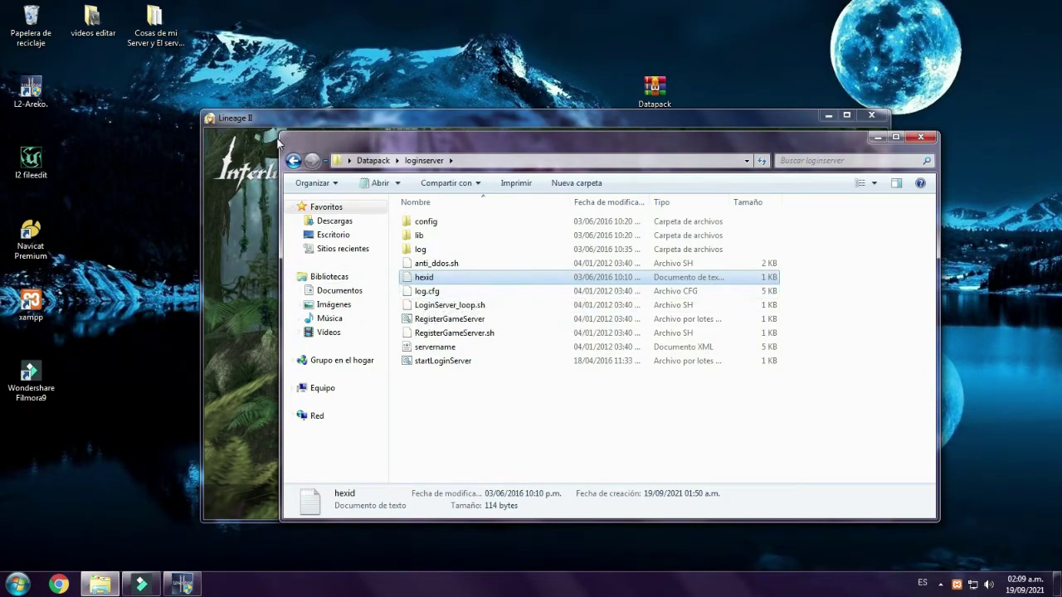
left_click(295, 162)
left_click(469, 379)
left_click(438, 237)
double_click(437, 237)
left_click(433, 280)
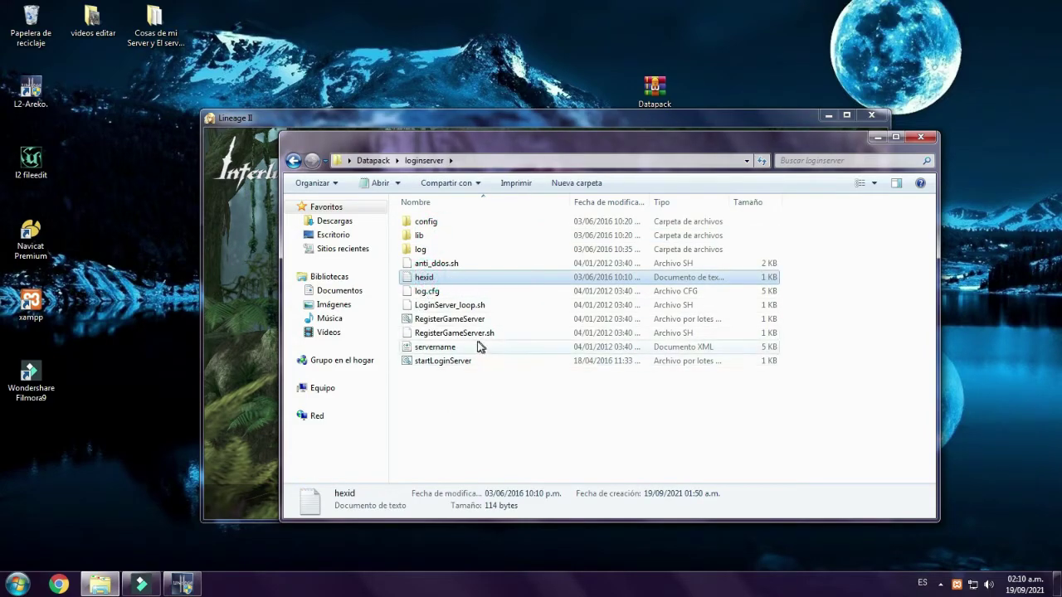
key("Delete")
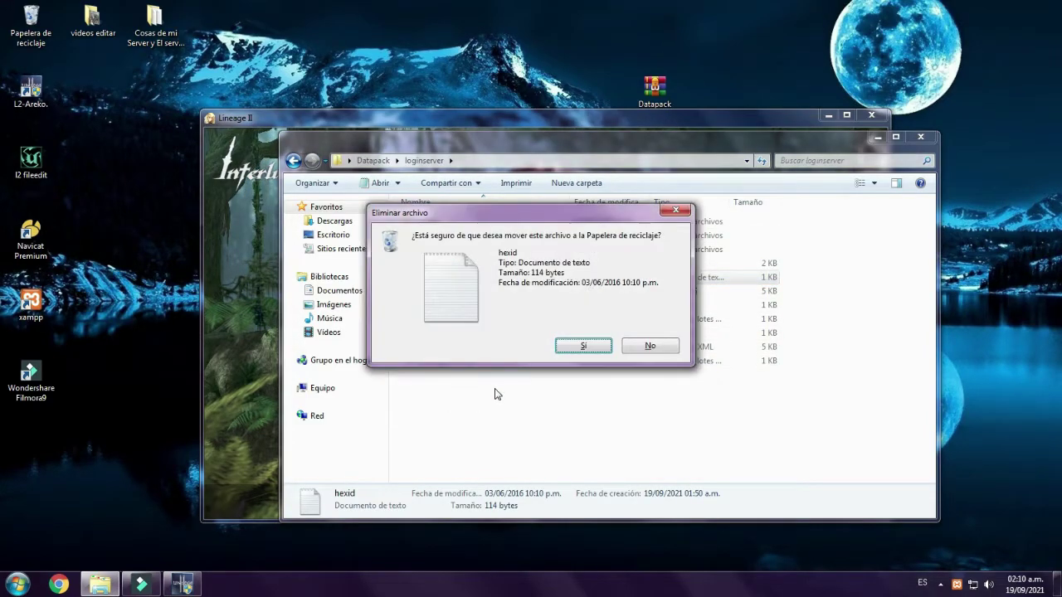
key("Return")
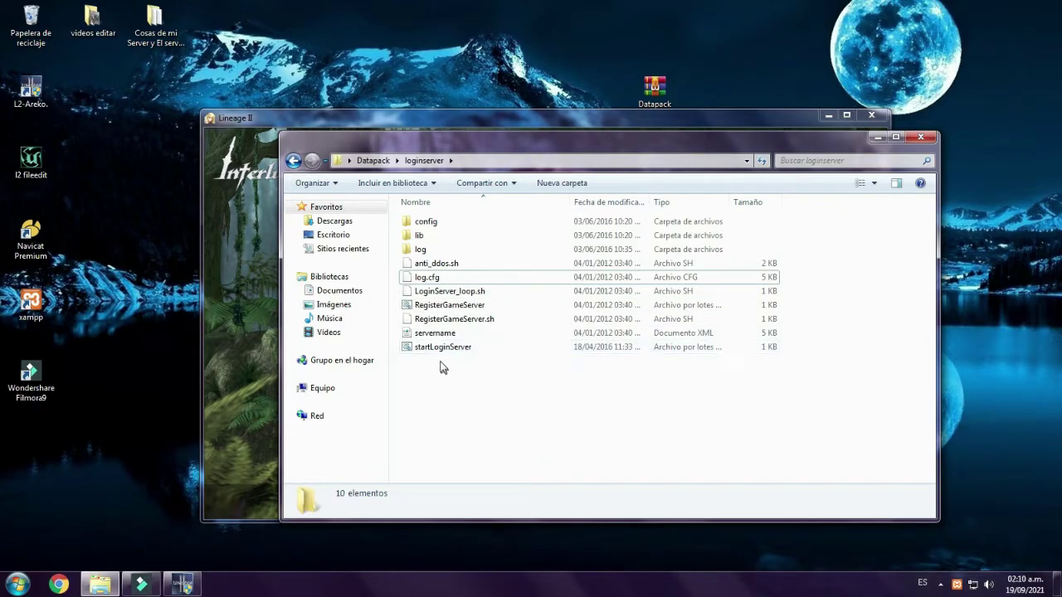
- Run RegisterGameServer, register server ID 1, and close the finished console
double_click(440, 307)
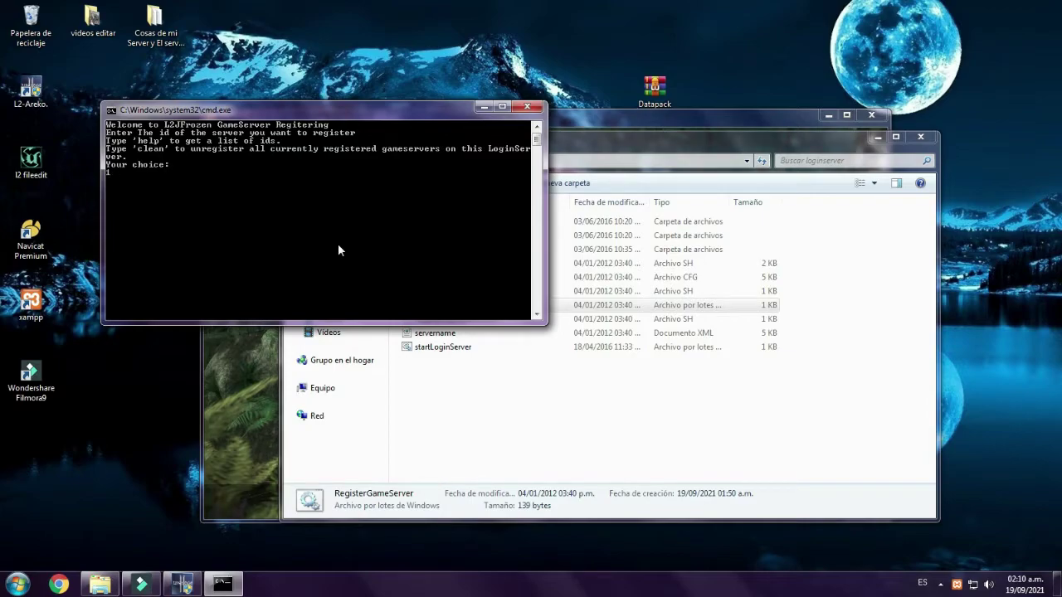
key("Return")
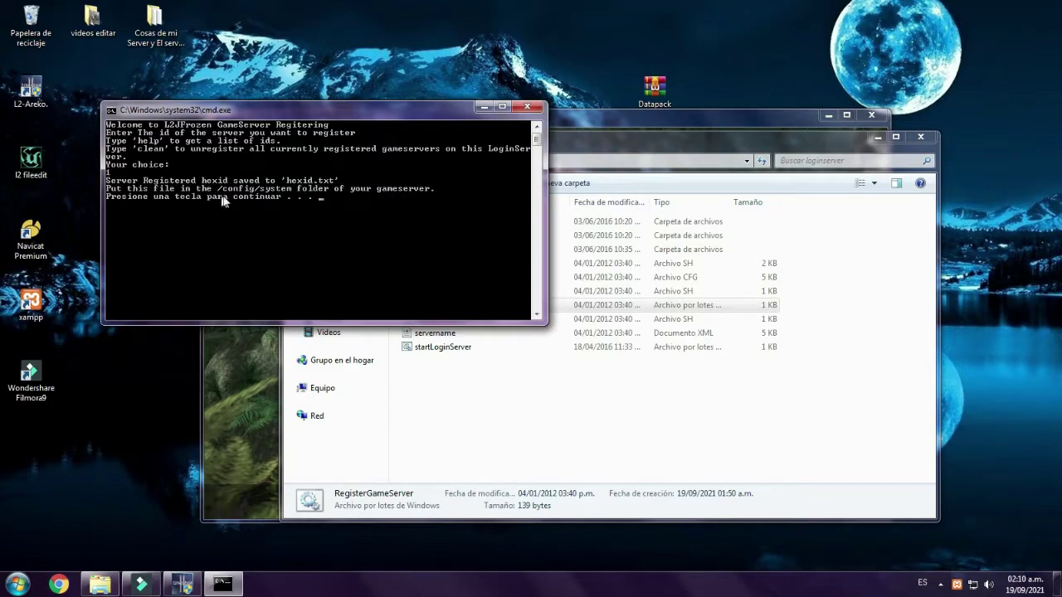
key("Return")
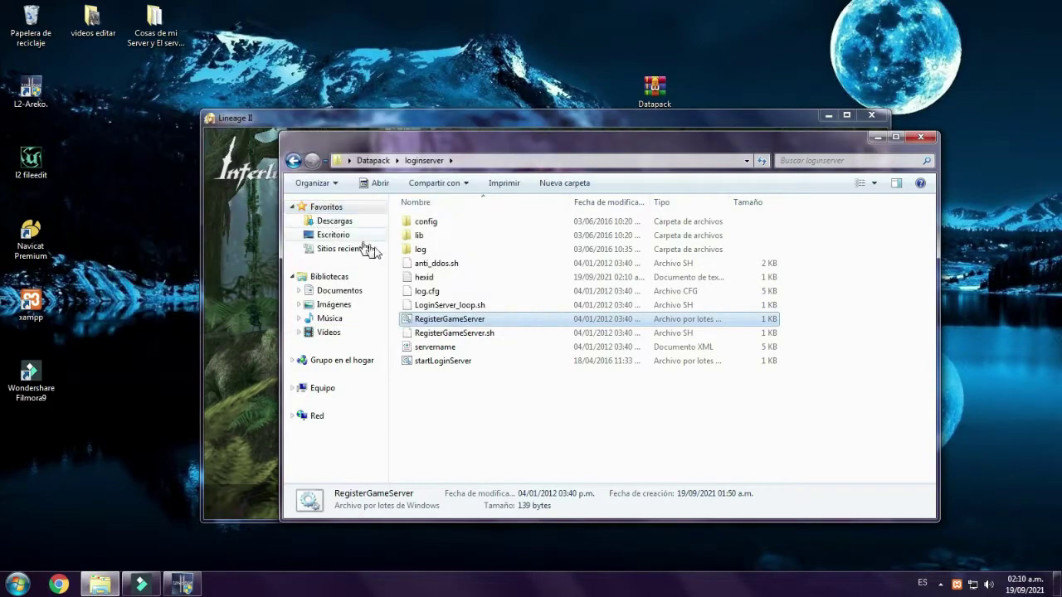
- Copy the new hexid file and navigate to Datapack > gameserver > config
right_click(421, 282)
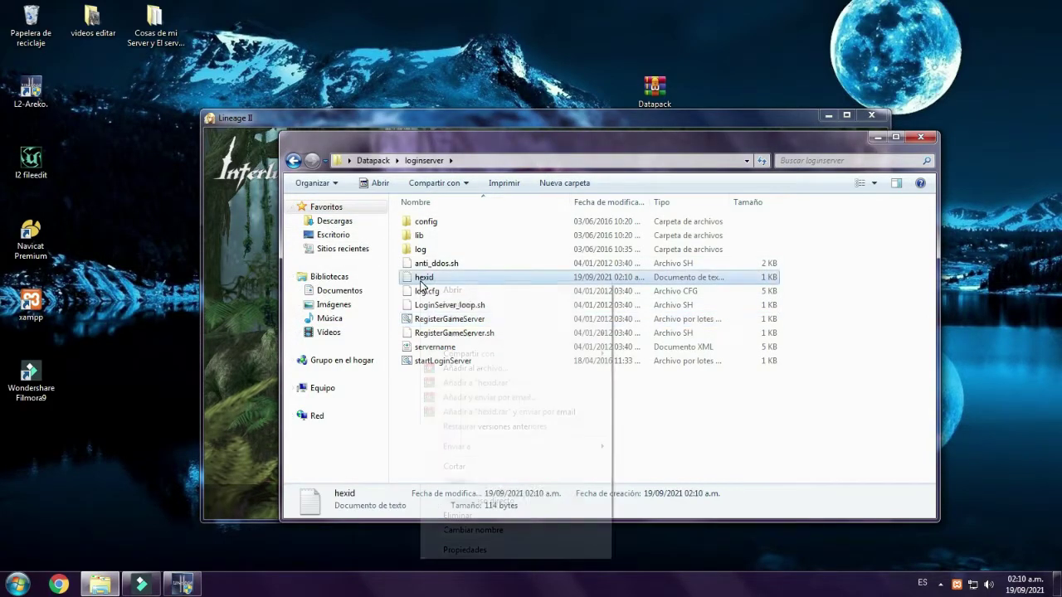
left_click(454, 481)
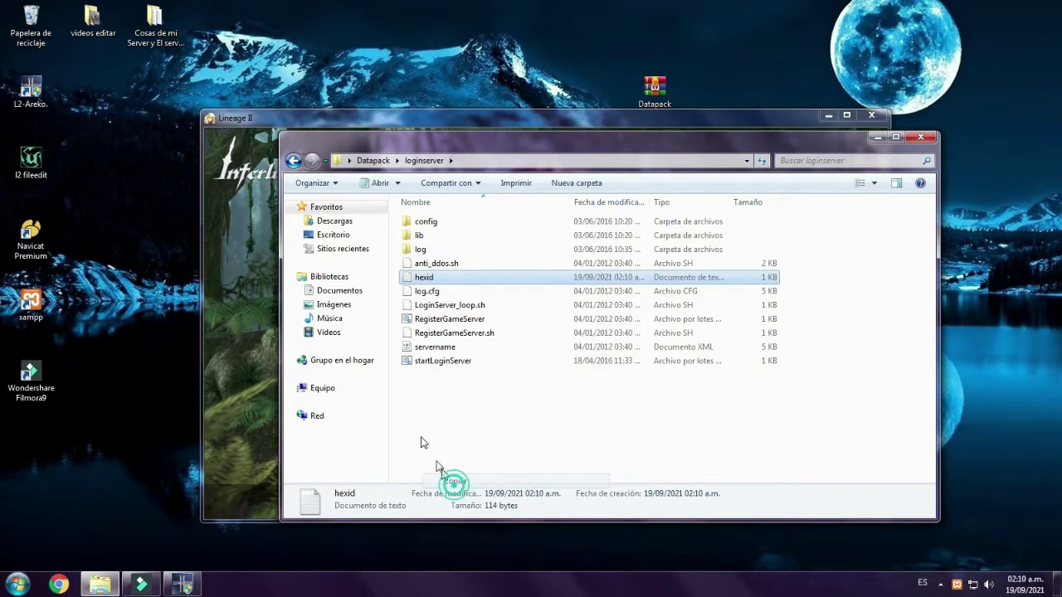
key("Up")
key("Up")
key("Up")
key("Up")
key("Return")
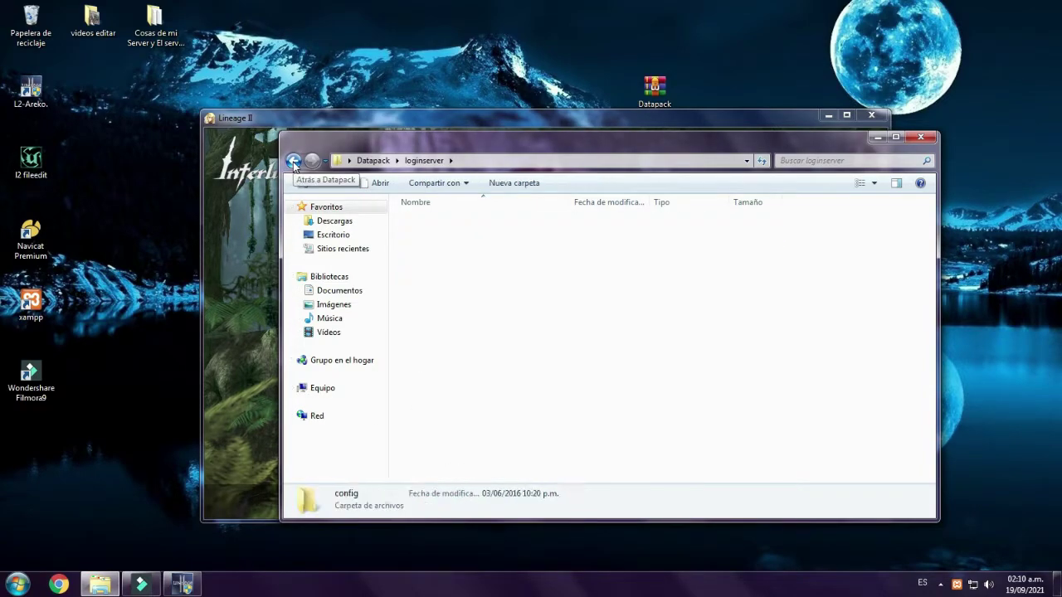
left_click(293, 161)
left_click(293, 161)
key("Up")
key("Return")
key("Down")
key("Up")
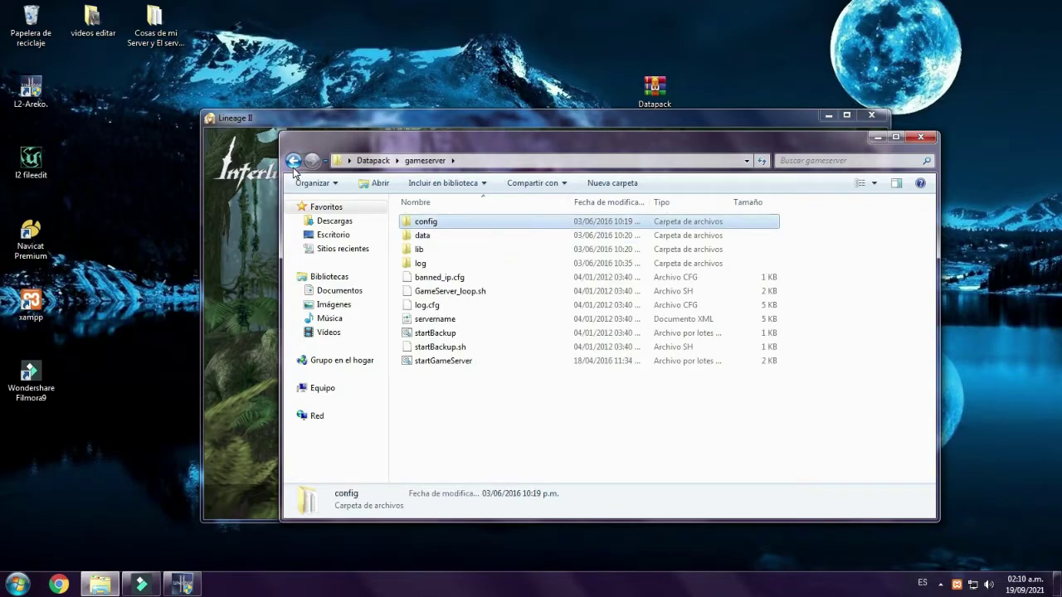
key("Return")
- Replace the old 2016 hexid in gameserver config with the new copy
left_click(428, 376)
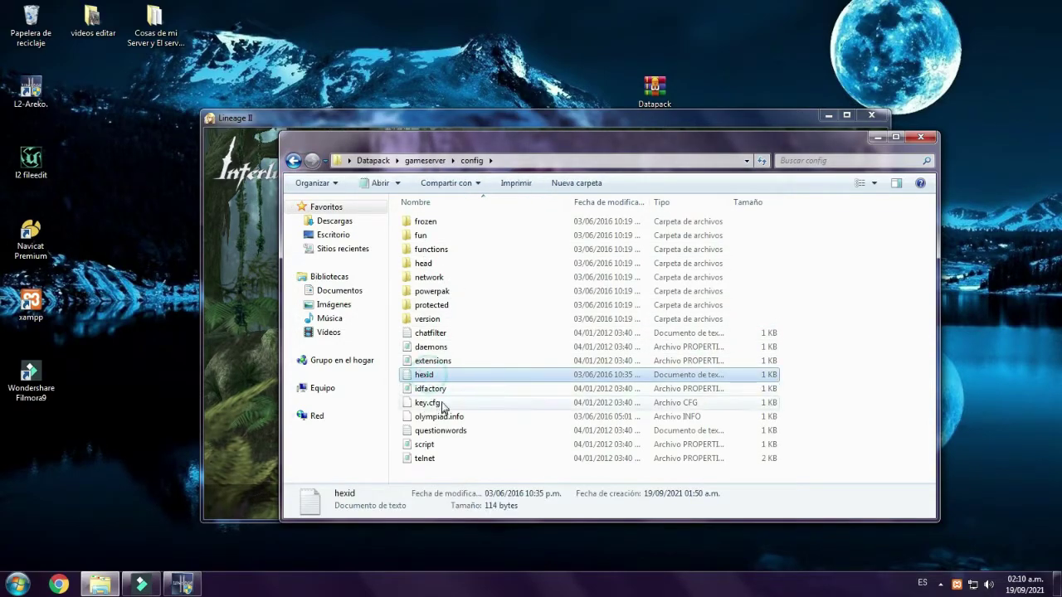
right_click(430, 374)
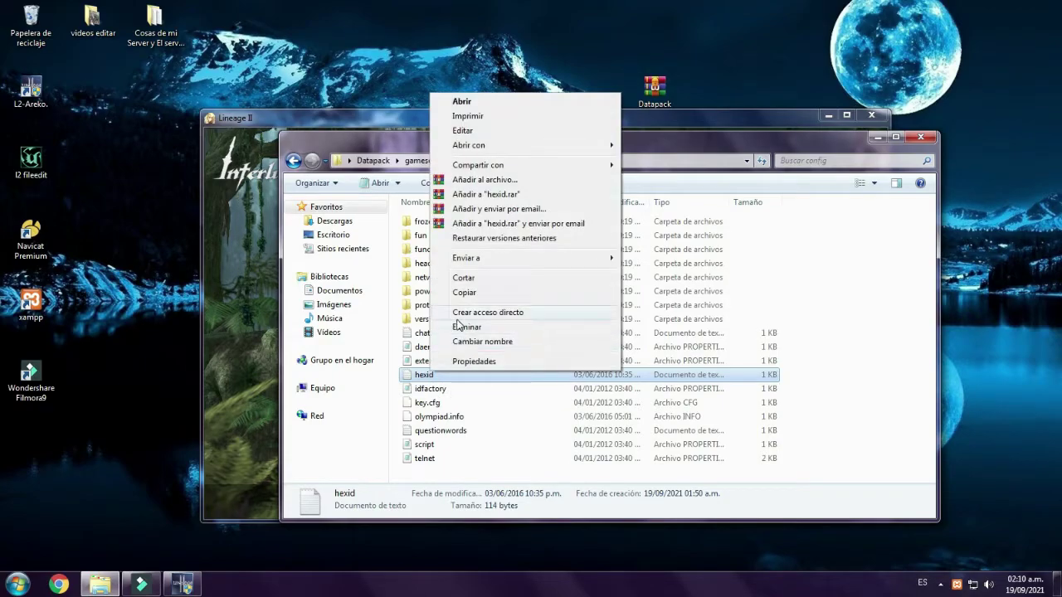
left_click(464, 327)
left_click(591, 354)
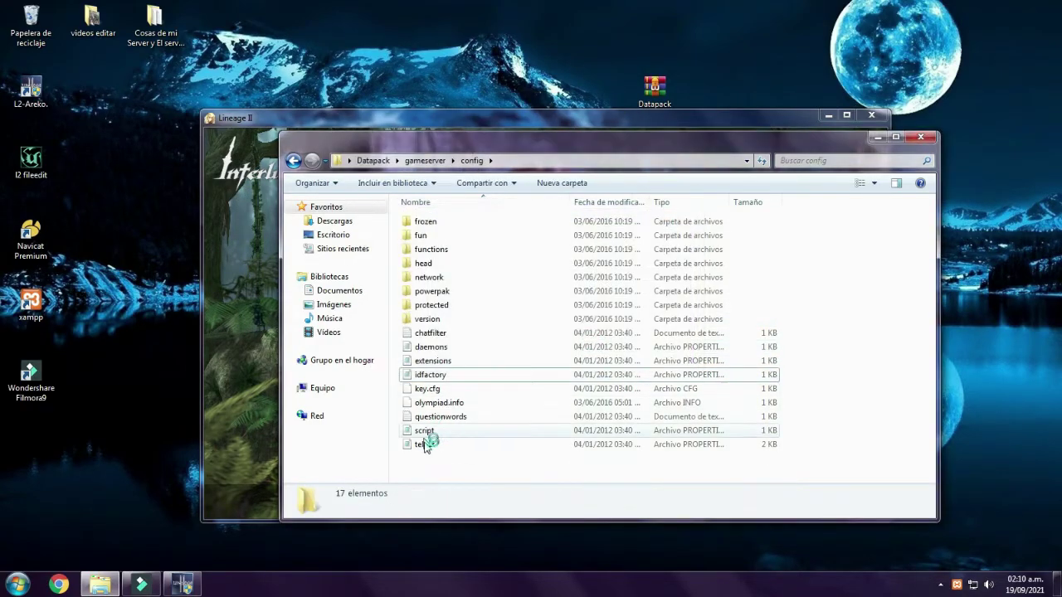
right_click(429, 463)
left_click(460, 363)
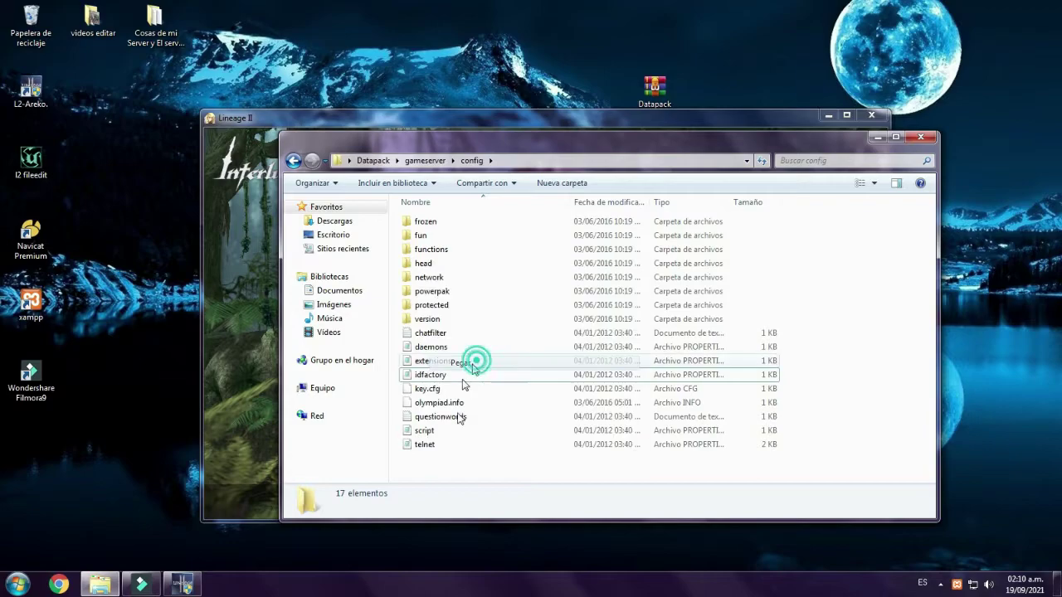
- Go back from gameserver config to the Datapack loginserver folder
left_click(293, 160)
left_click(293, 161)
left_click(293, 160)
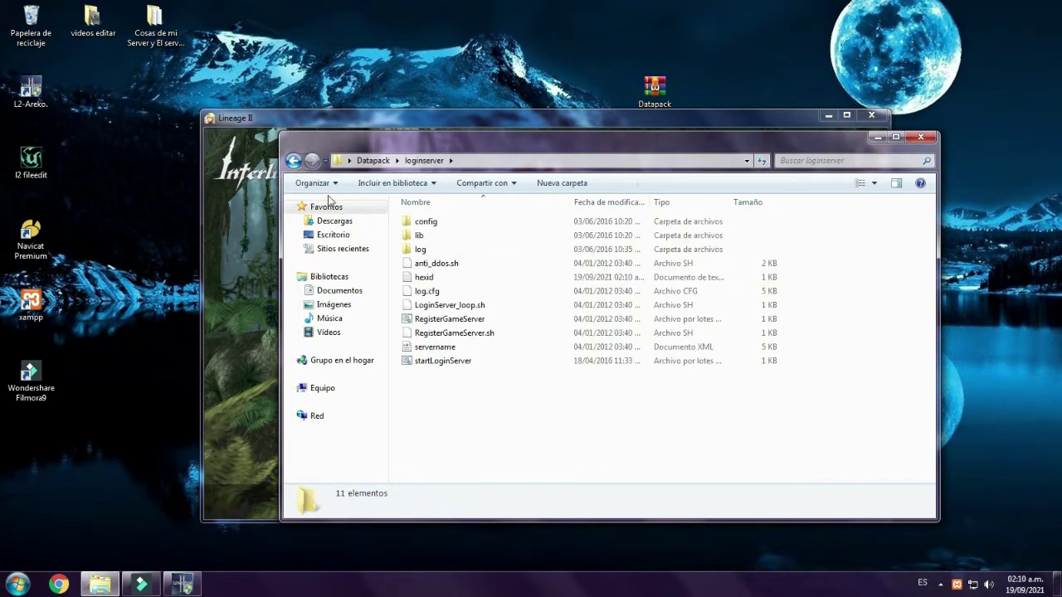
- Launch startLoginServer and allow Java through the Windows firewall
left_click(430, 369)
double_click(429, 369)
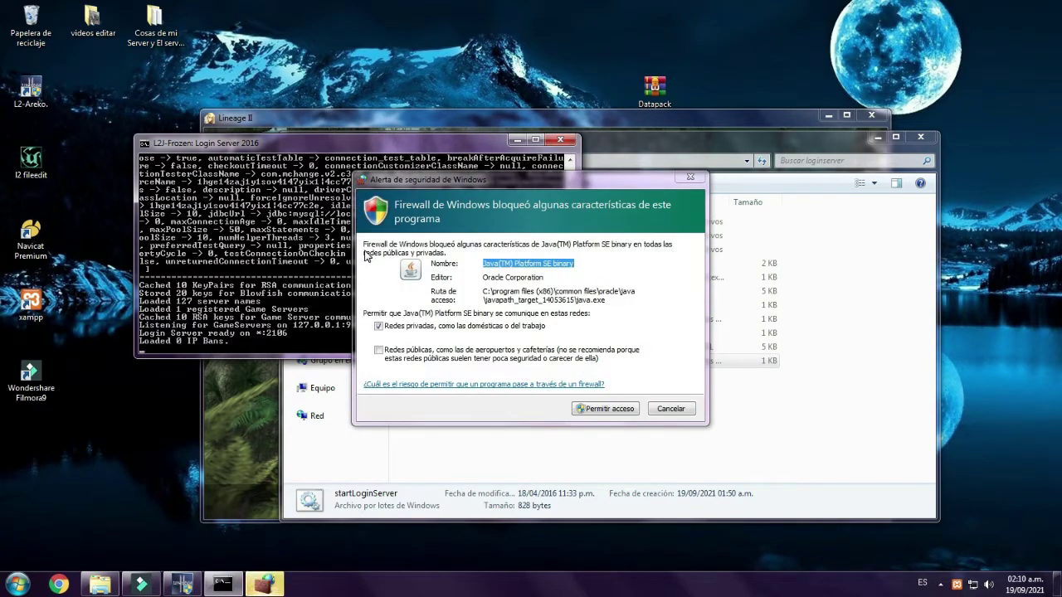
left_click(624, 409)
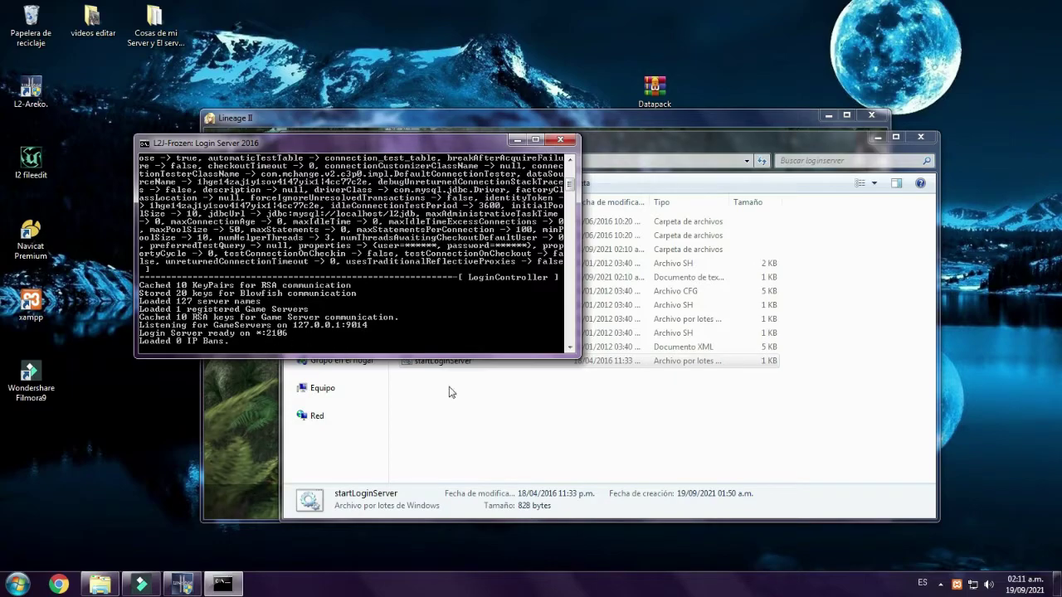
- Open Datapack > gameserver in Explorer, then bring the login console and game window forward
left_click(503, 415)
left_click(294, 160)
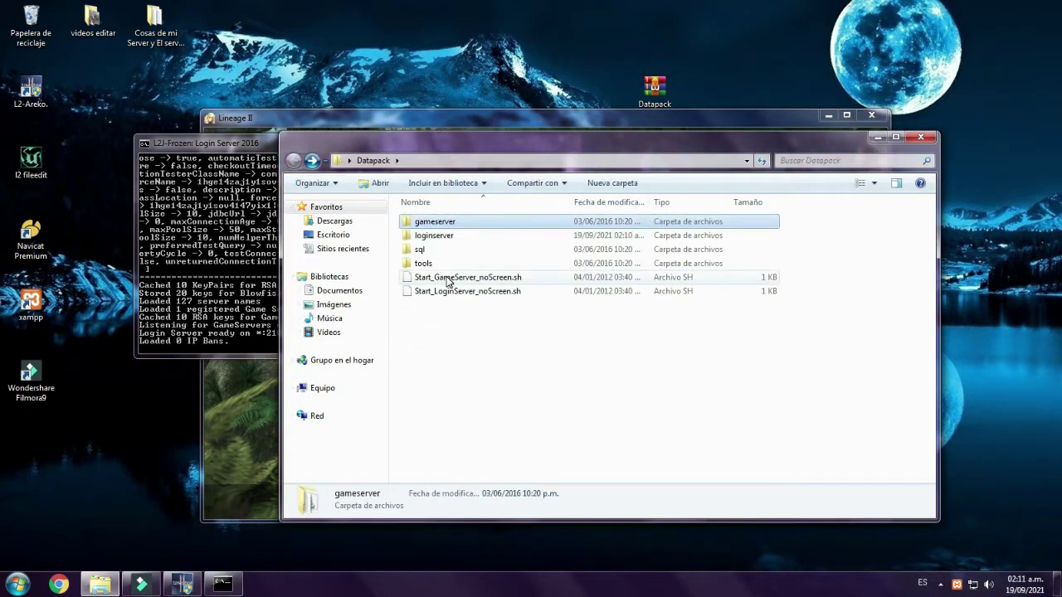
key("Return")
left_click(211, 283)
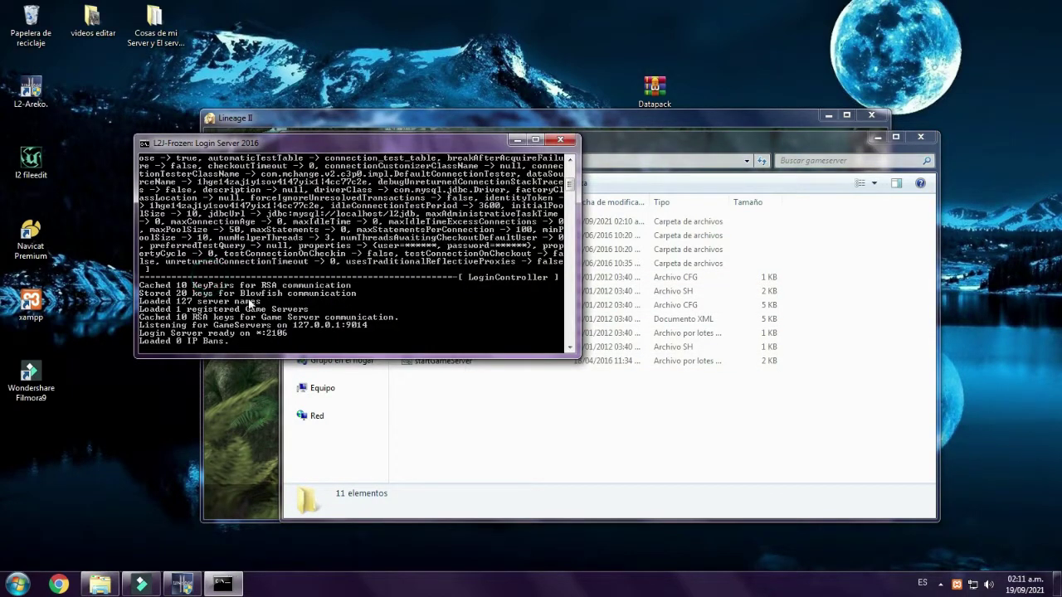
left_click(211, 429)
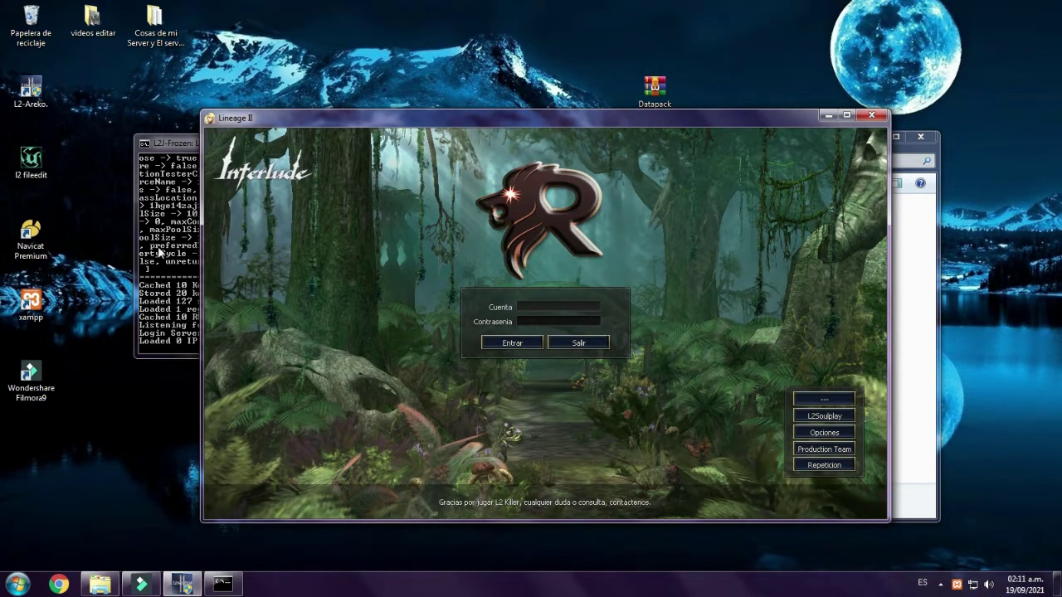
- Log in to Lineage II with the new account name and password to create the account
key("alt+Tab")
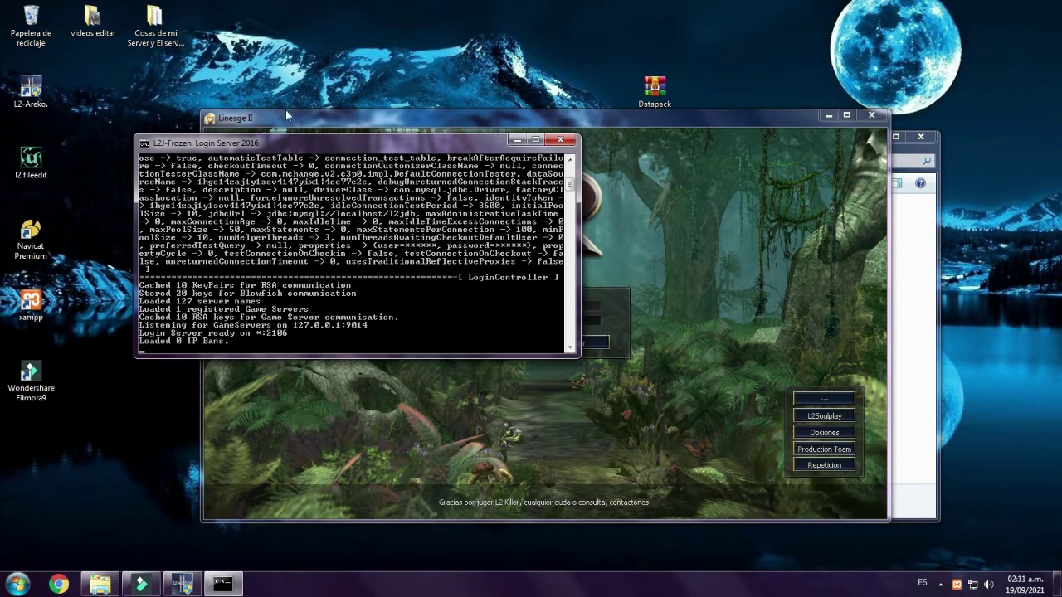
left_click_drag(274, 142, 181, 122)
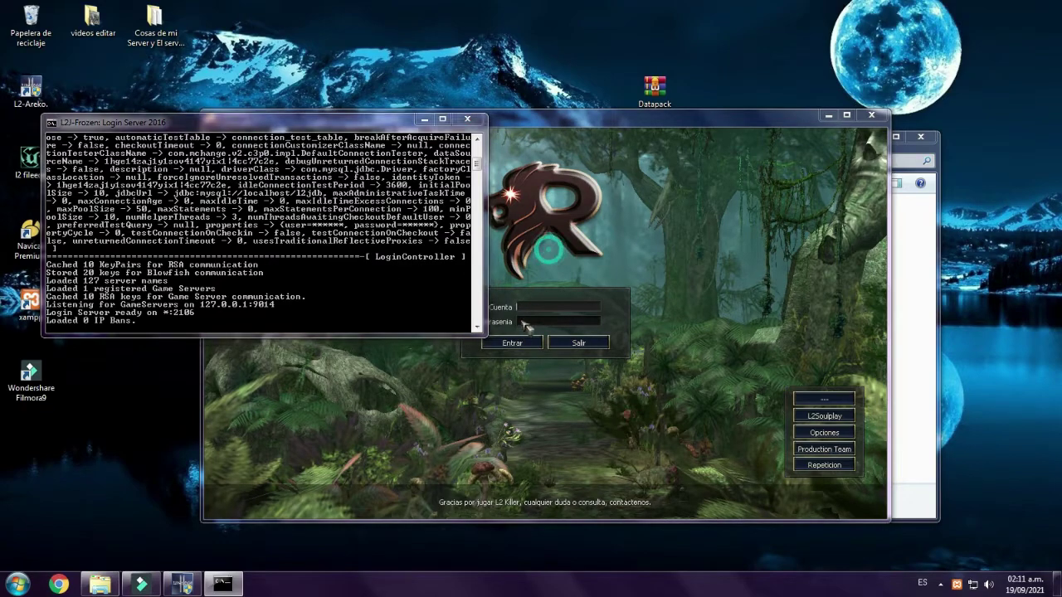
left_click(541, 307)
type("admin")
key("Tab")
type("admin")
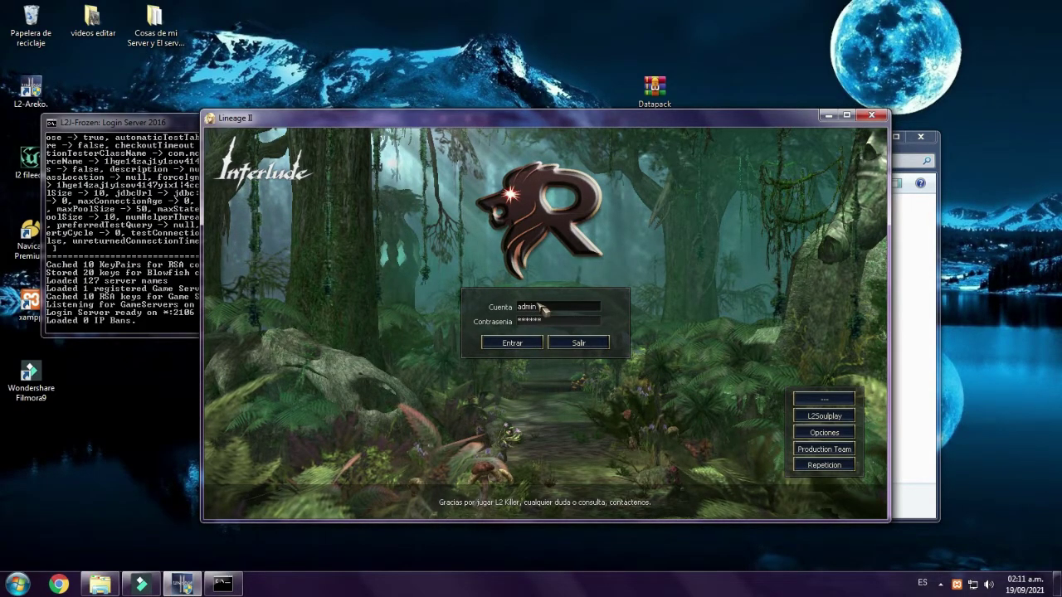
key("Return")
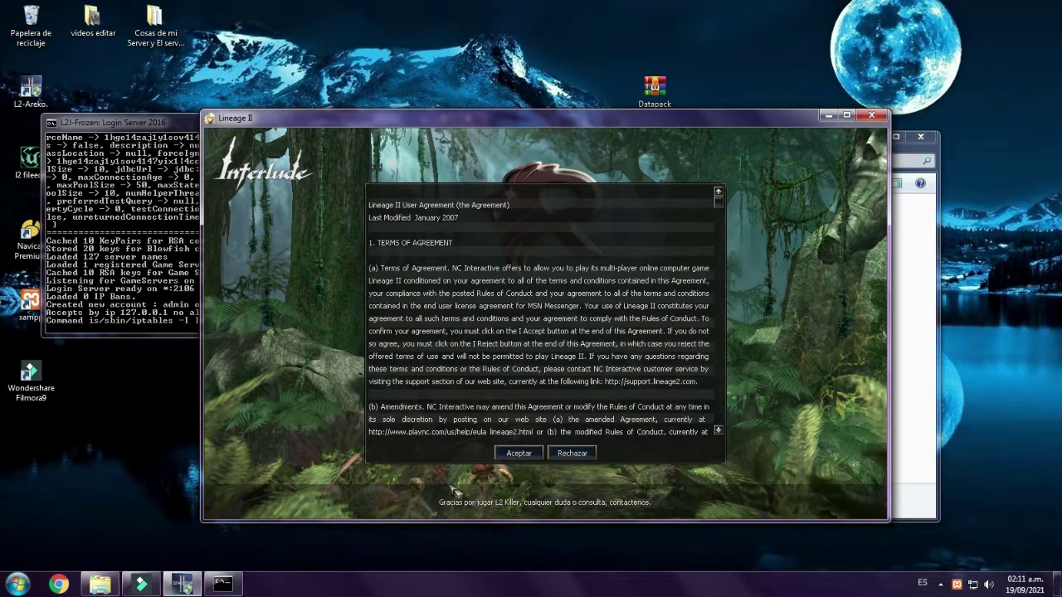
- Accept the user agreement, select the L2Killer x75 server, then cancel back to login
left_click(85, 330)
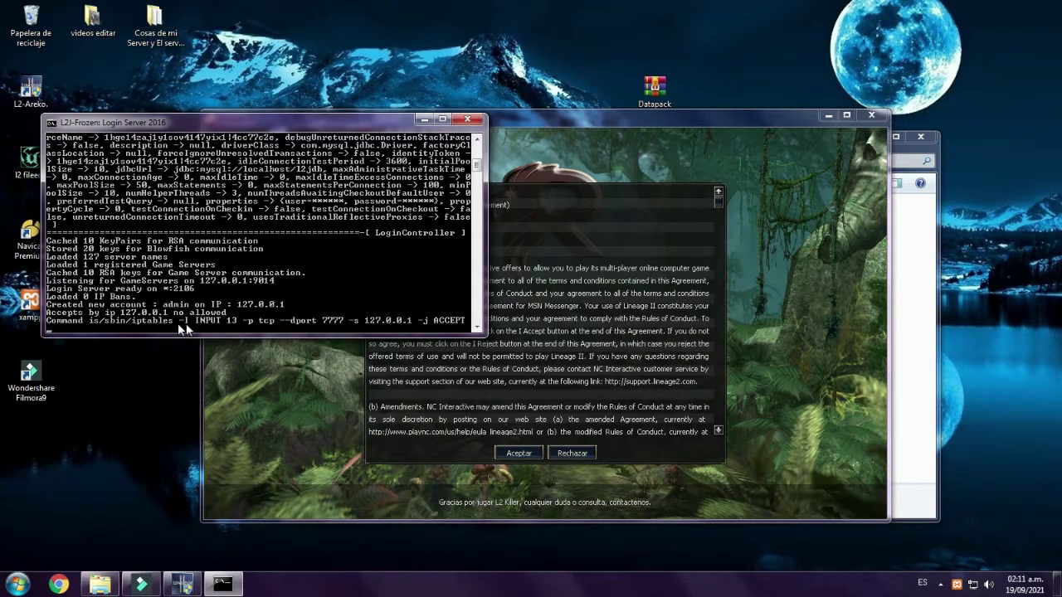
left_click(315, 422)
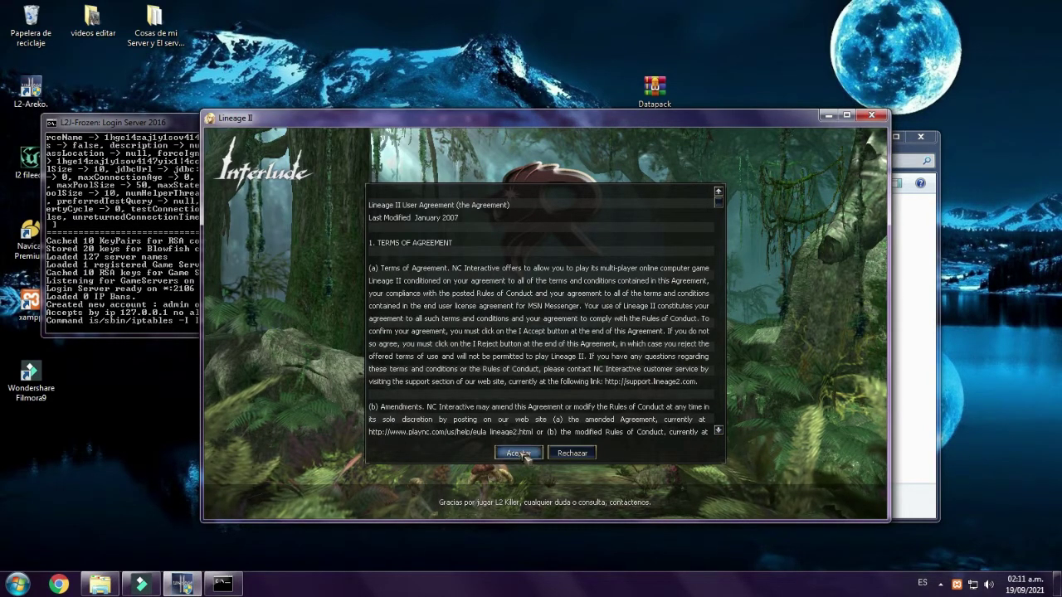
left_click(518, 453)
left_click(508, 170)
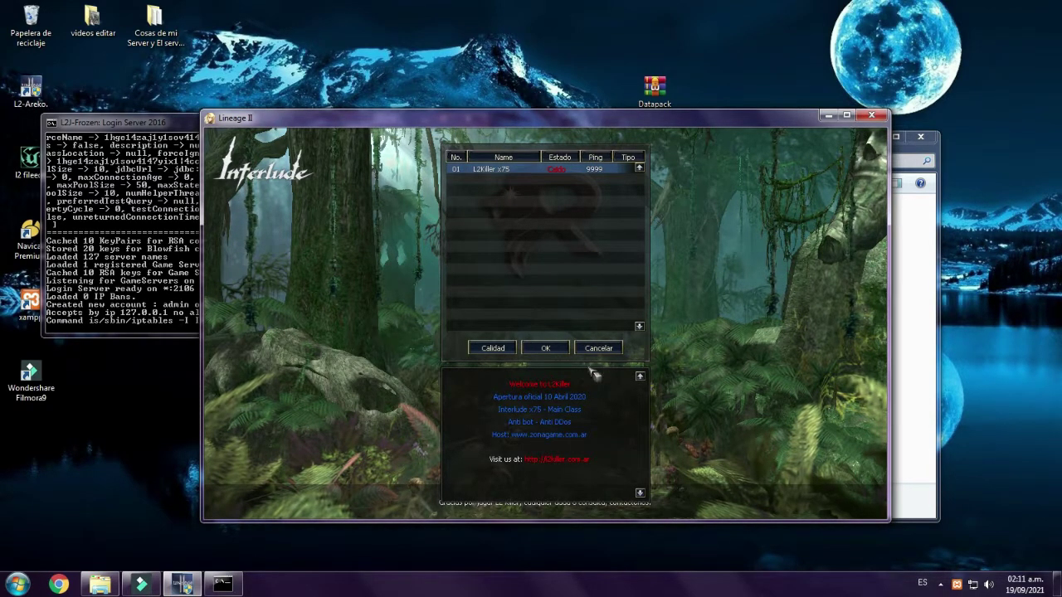
left_click(605, 349)
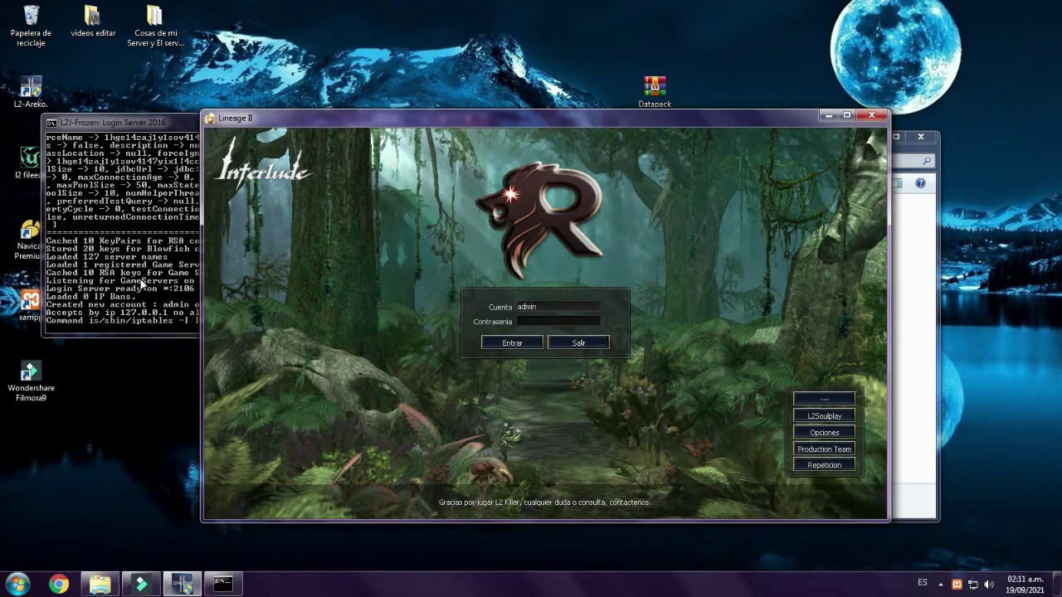
left_click(914, 347)
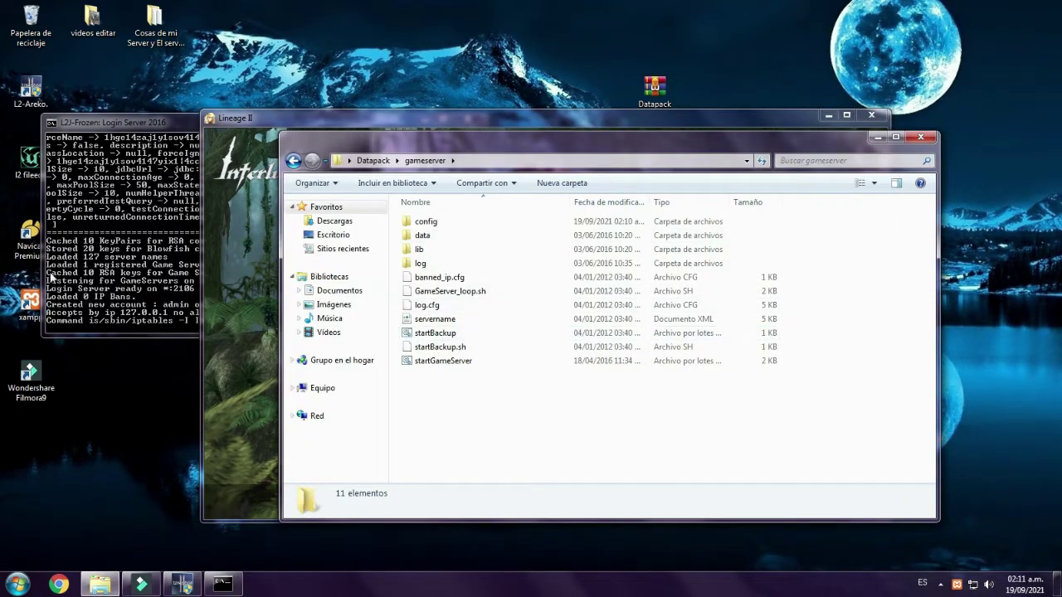
- Run startGameServer until the game server loads and registers on login as Server 1 : Extreme
left_click(415, 359)
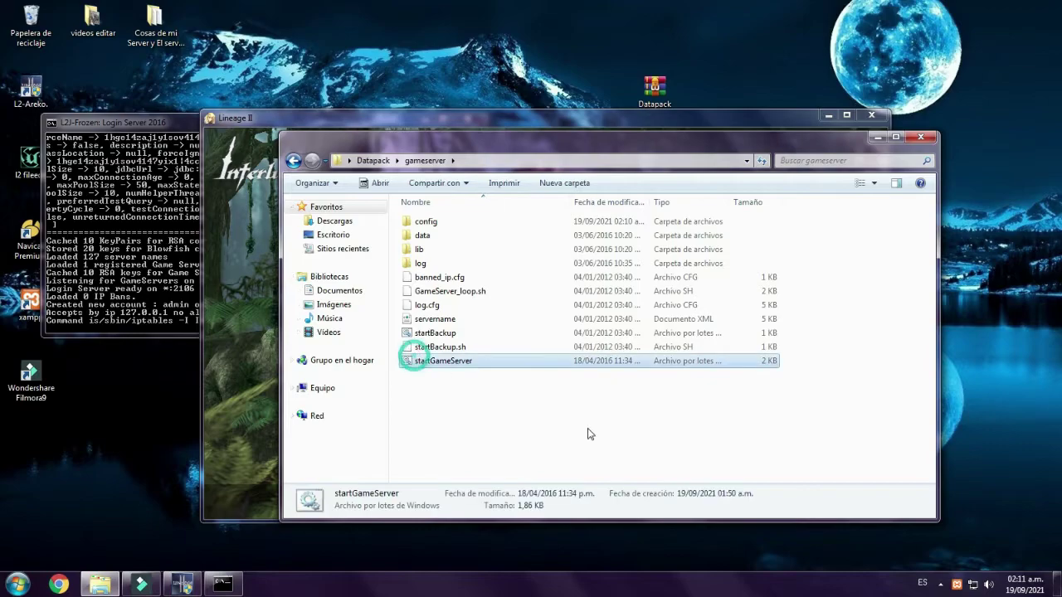
key("Return")
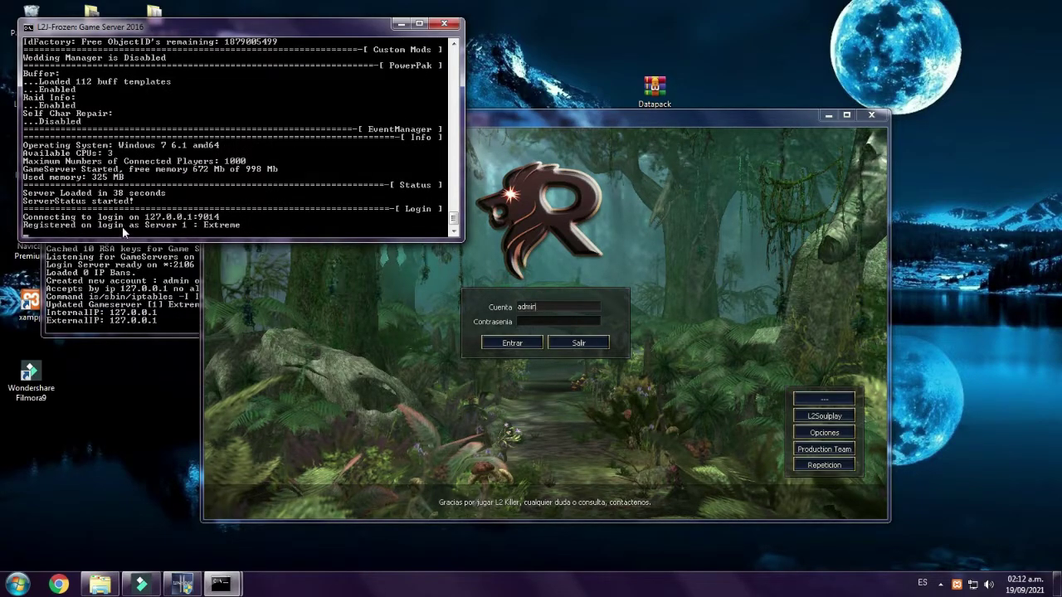
left_click(135, 272)
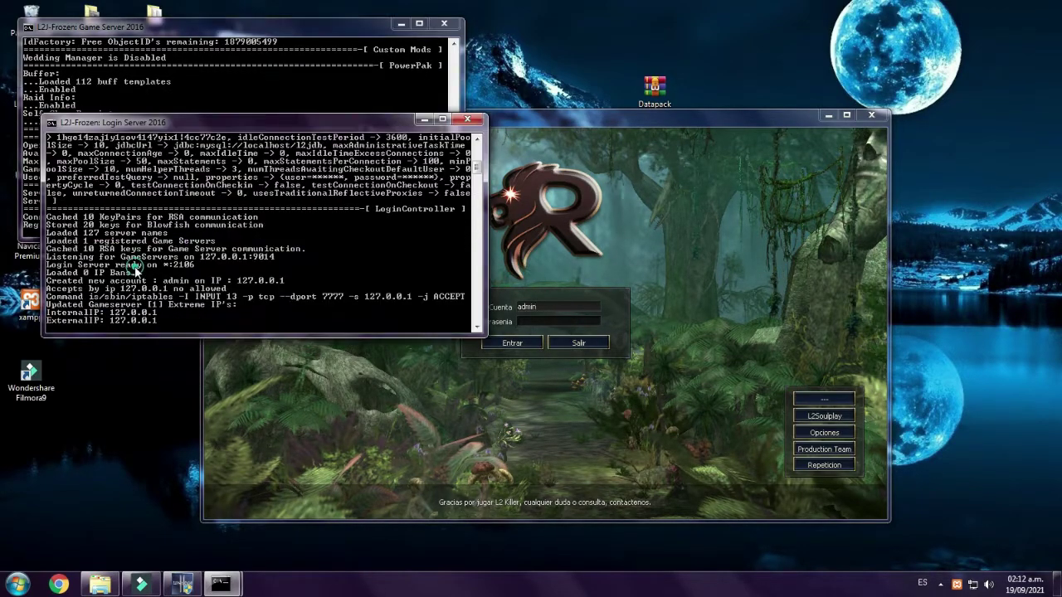
left_click(407, 35)
- Log in with the account password, accept the agreement, and enter L2Killer x75 to reach character creation
left_click(401, 23)
left_click(424, 119)
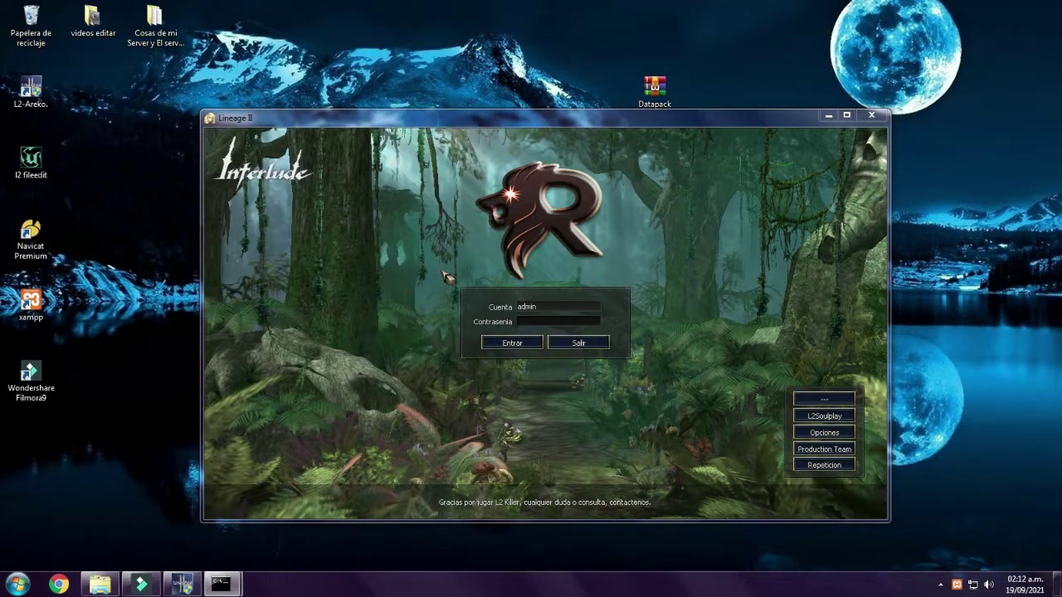
left_click(540, 321)
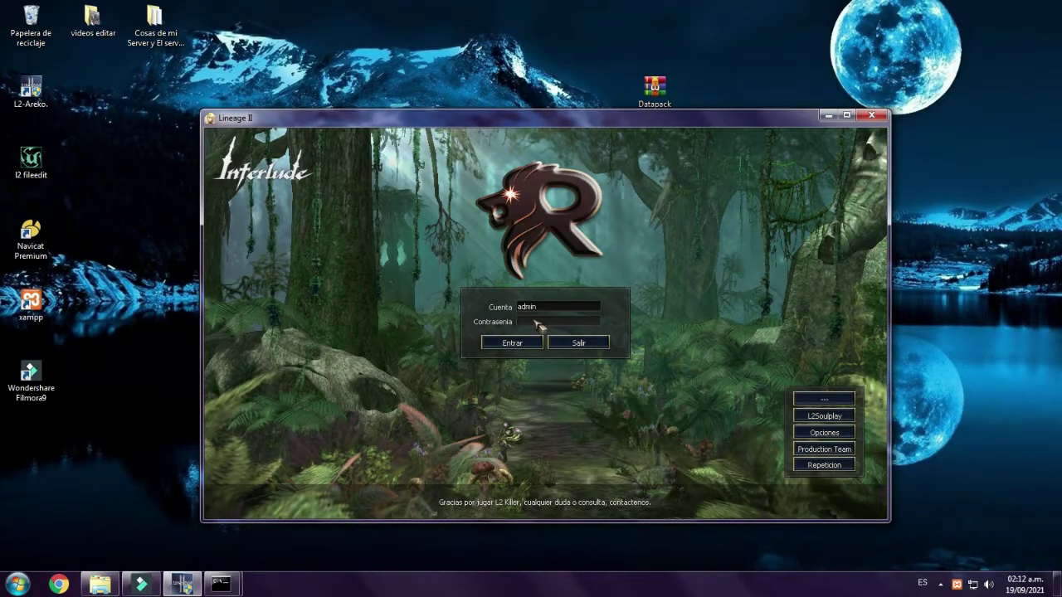
type("123456")
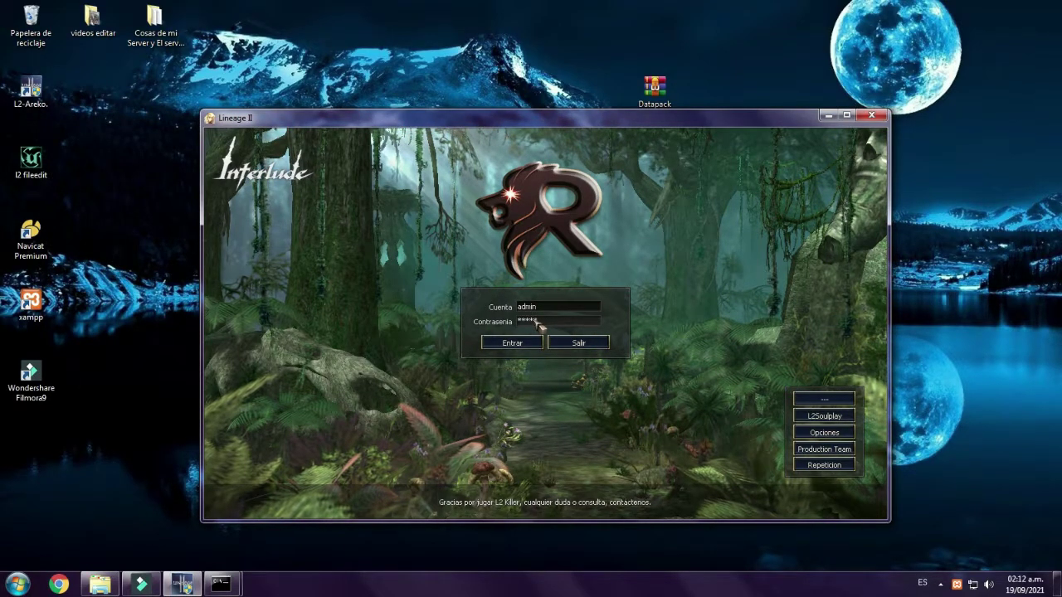
key("Return")
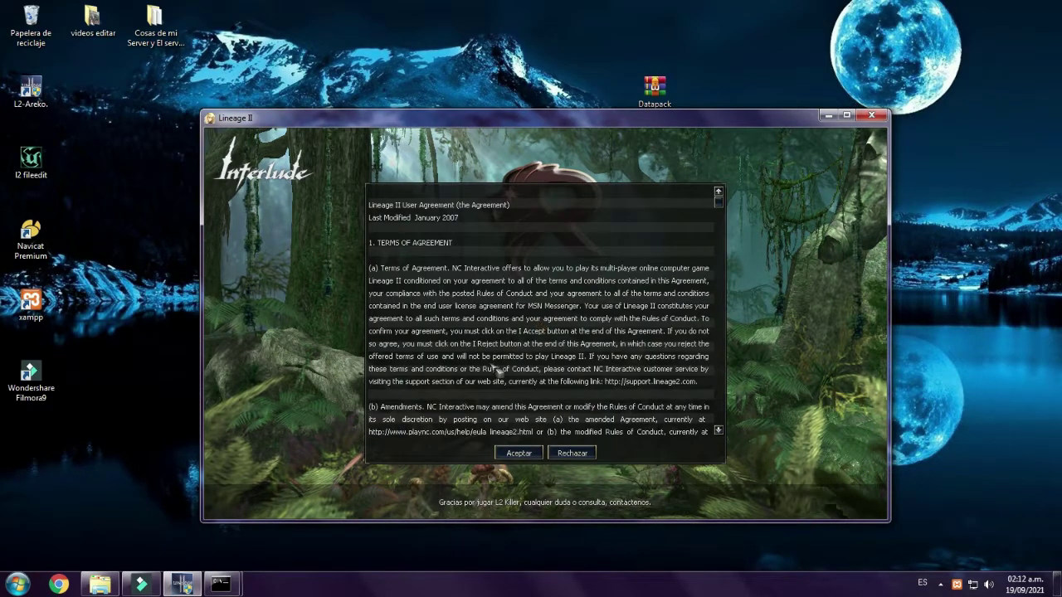
left_click(519, 453)
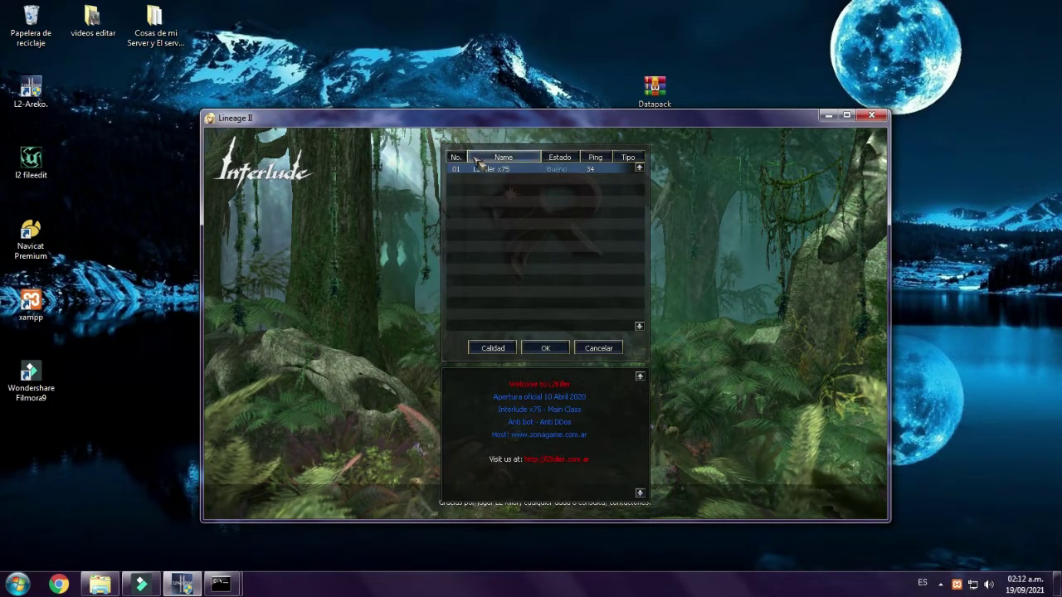
left_click(545, 349)
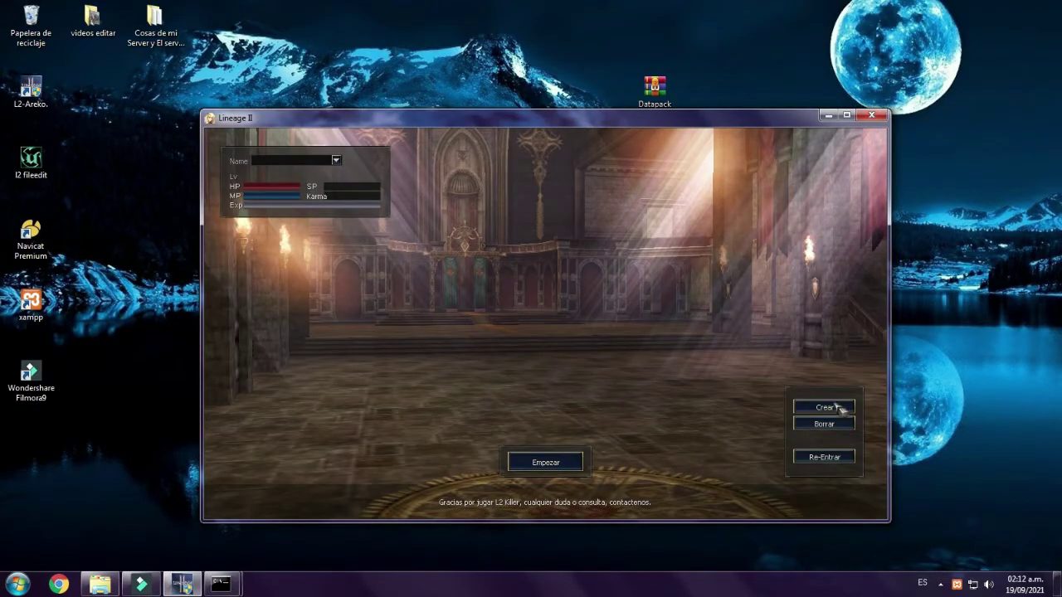
left_click(824, 408)
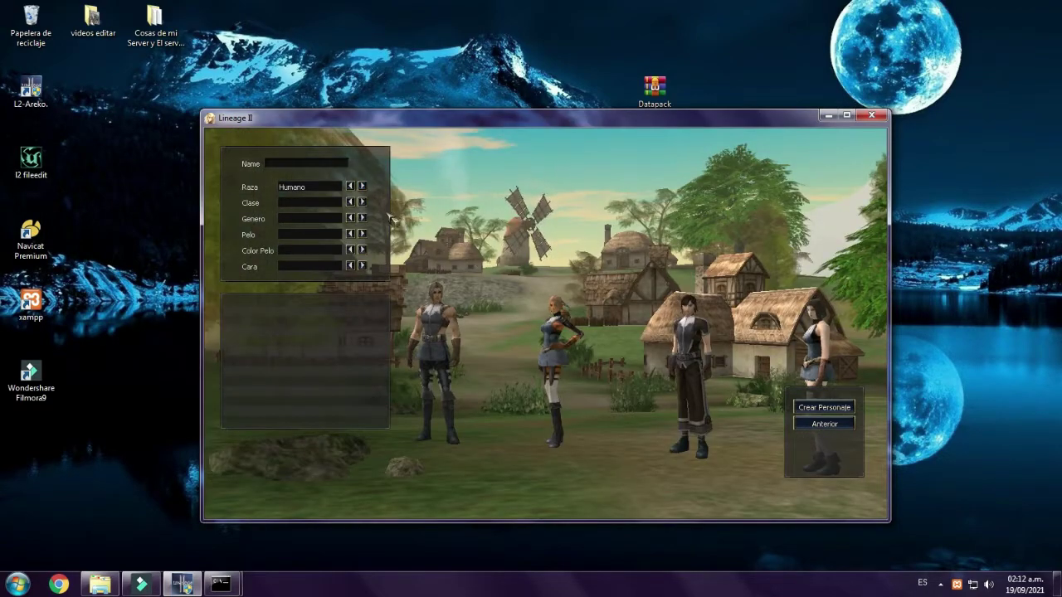
- Create a male Dark Elf Guerrero with a changed hairstyle named TengoVirus
left_click(361, 202)
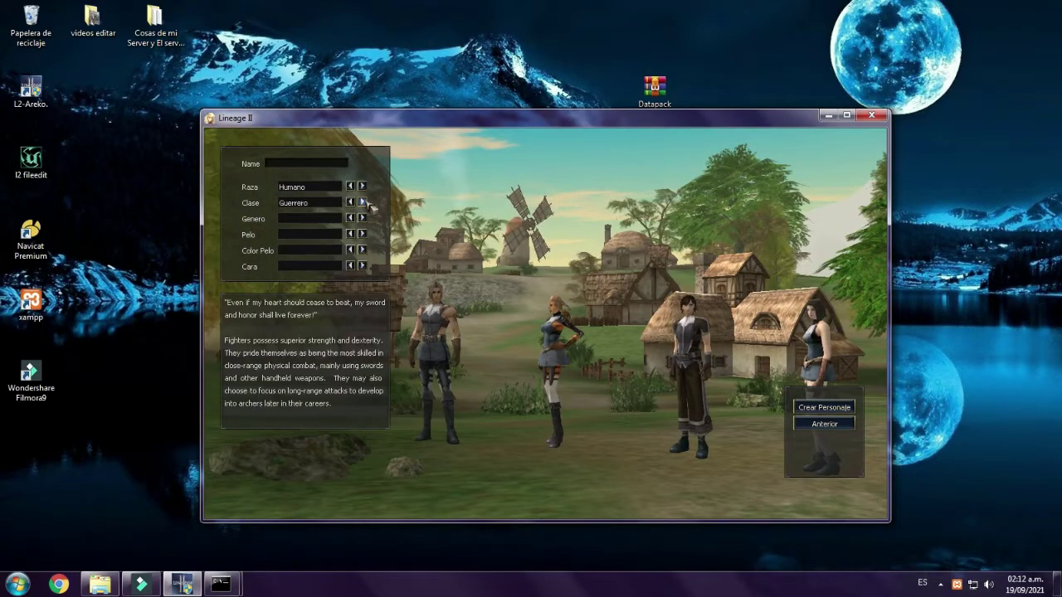
left_click(362, 186)
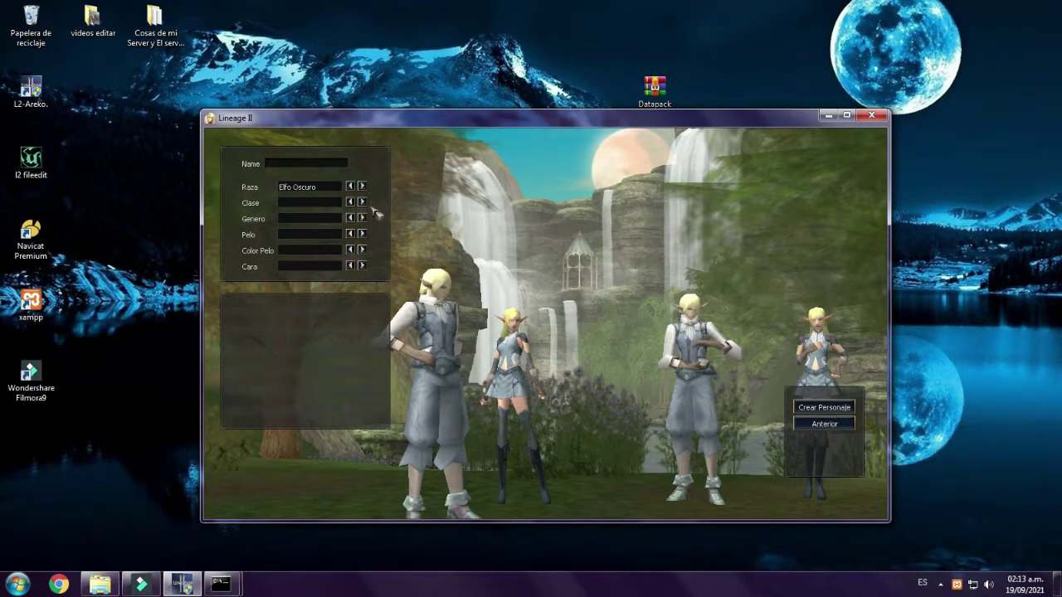
left_click(364, 204)
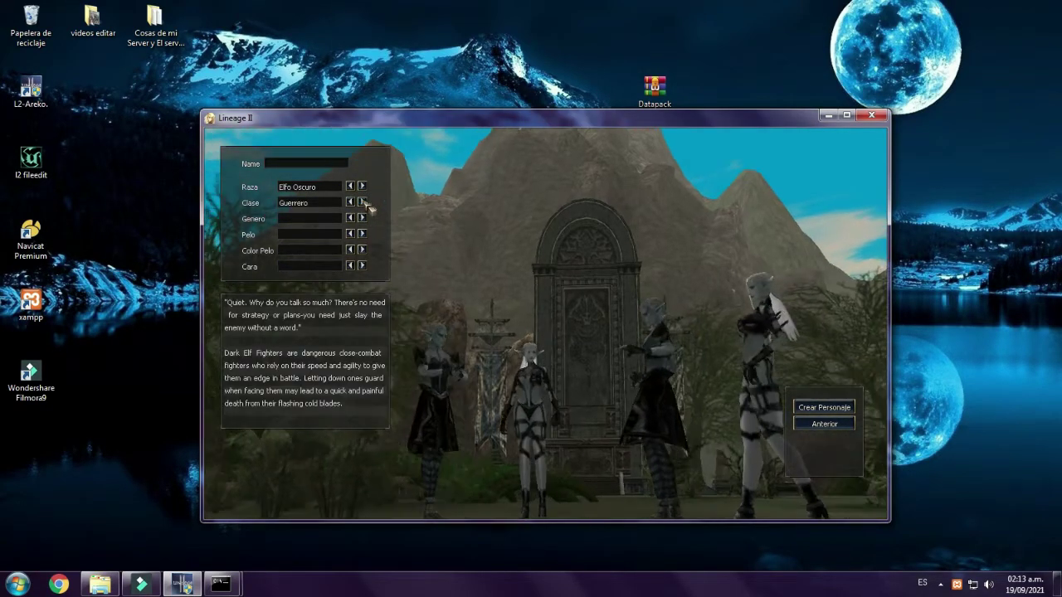
left_click(362, 217)
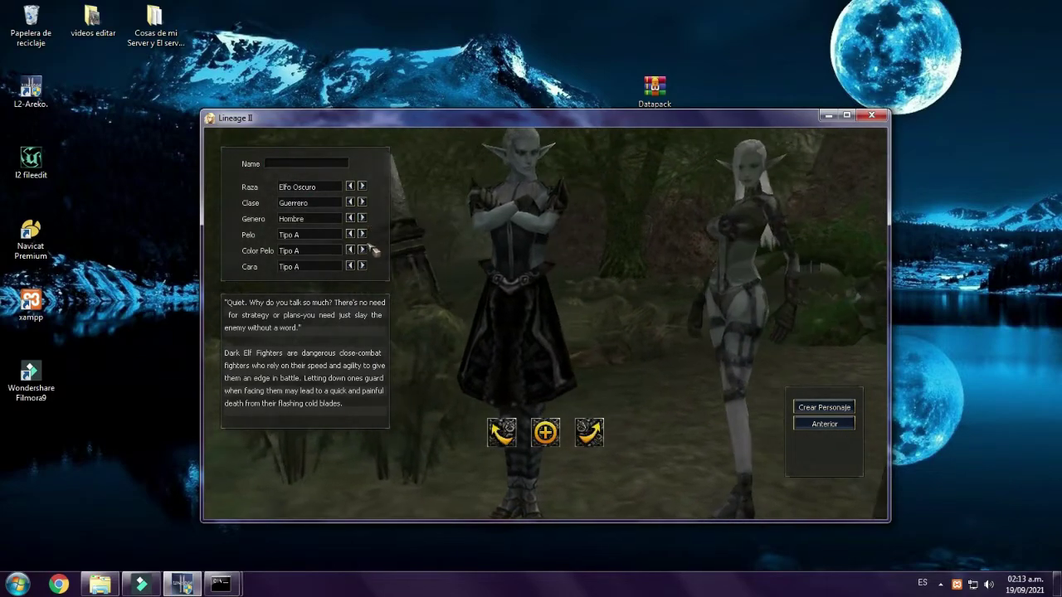
left_click(365, 235)
left_click(366, 236)
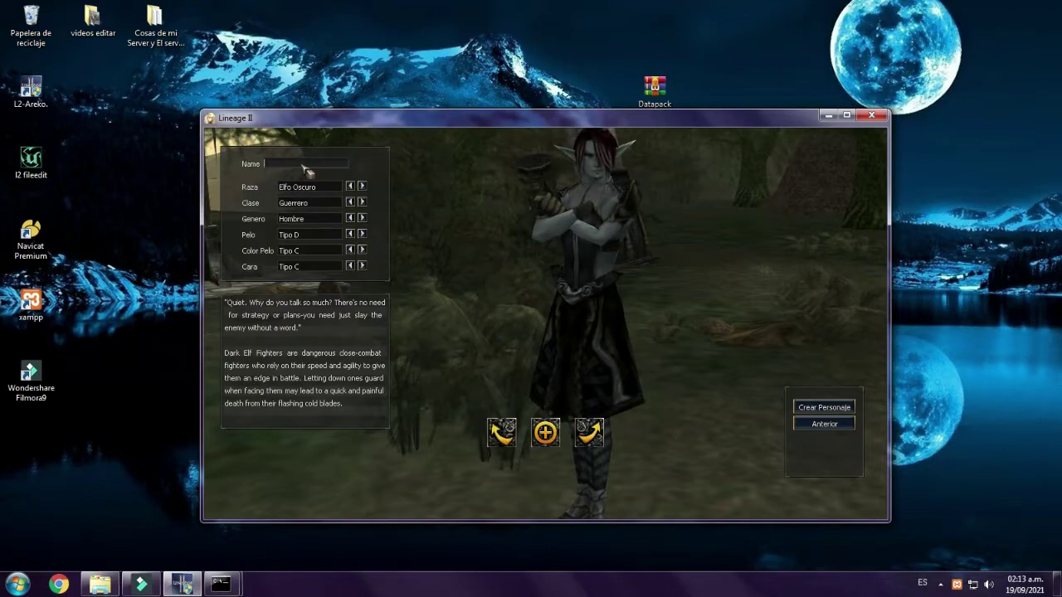
type("Virus")
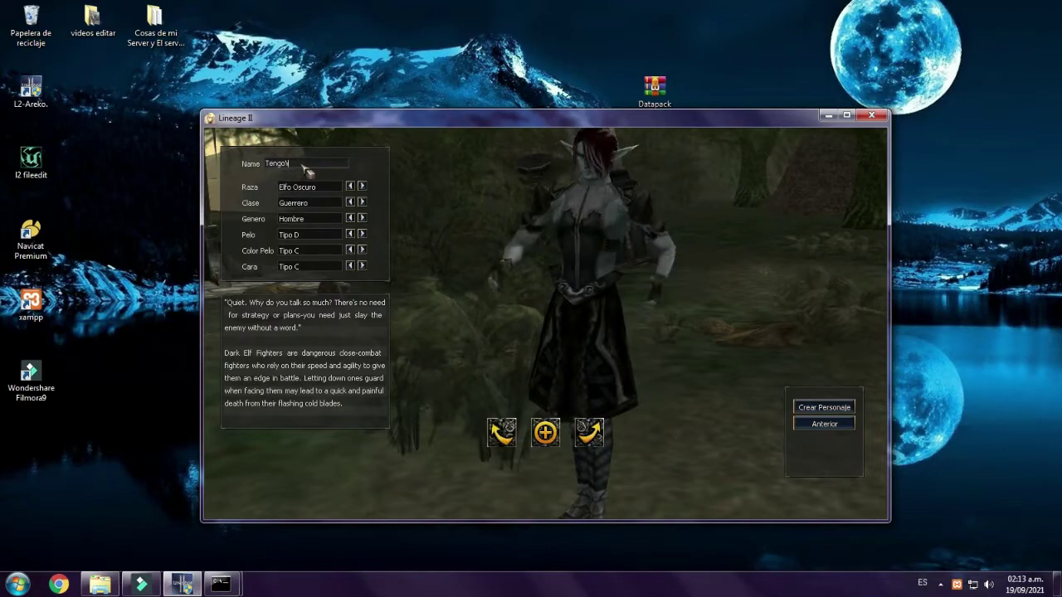
left_click(815, 408)
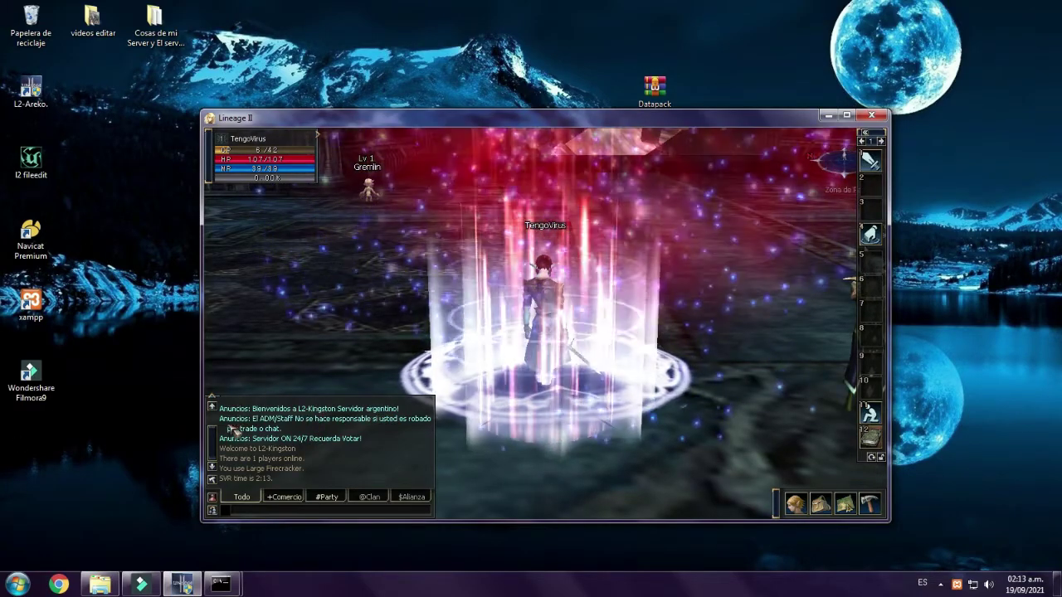
- Drag the Lineage II window corners to enlarge it, then open the Menu from the bottom-right bar
scroll(215, 445, "up", 1)
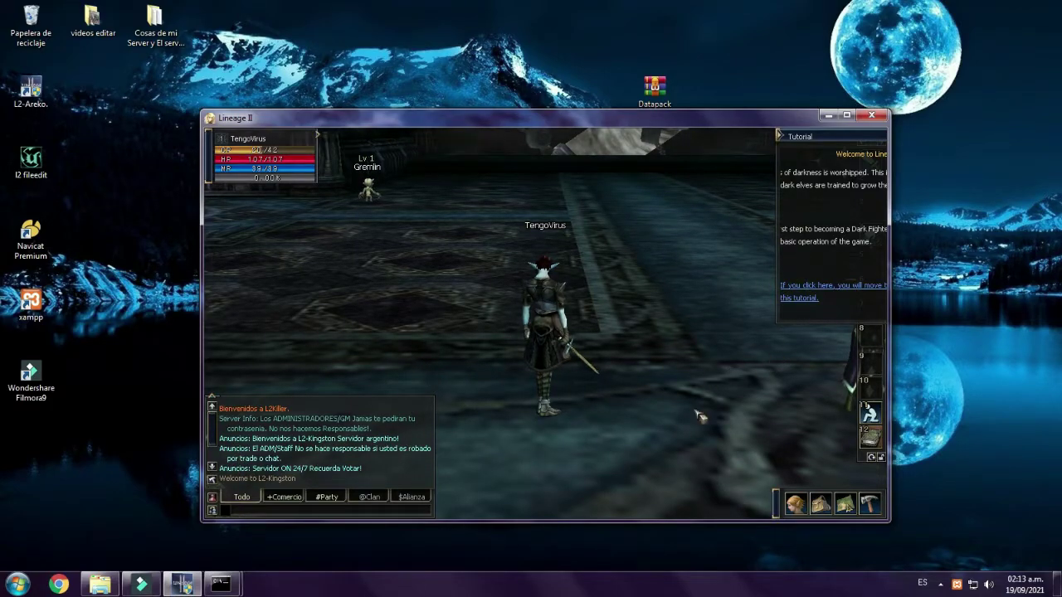
left_click_drag(200, 108, 26, 23)
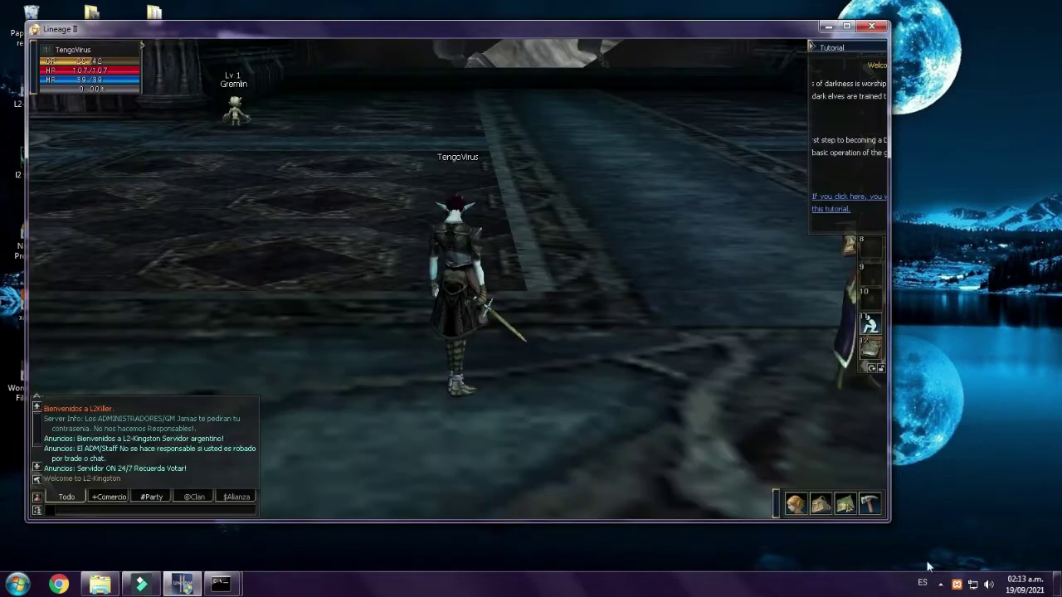
left_click_drag(886, 521, 1009, 556)
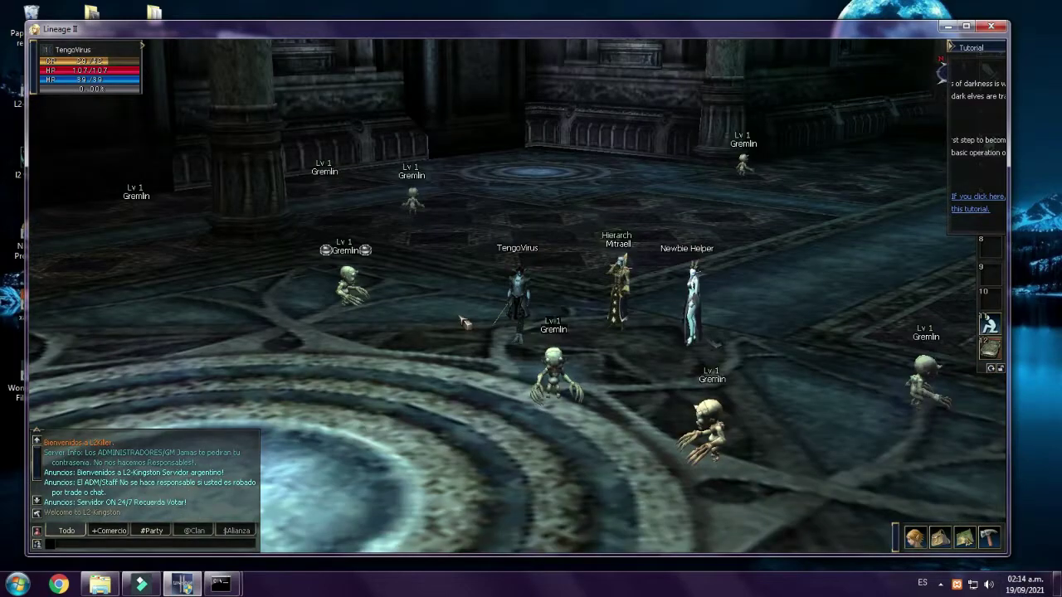
left_click(989, 537)
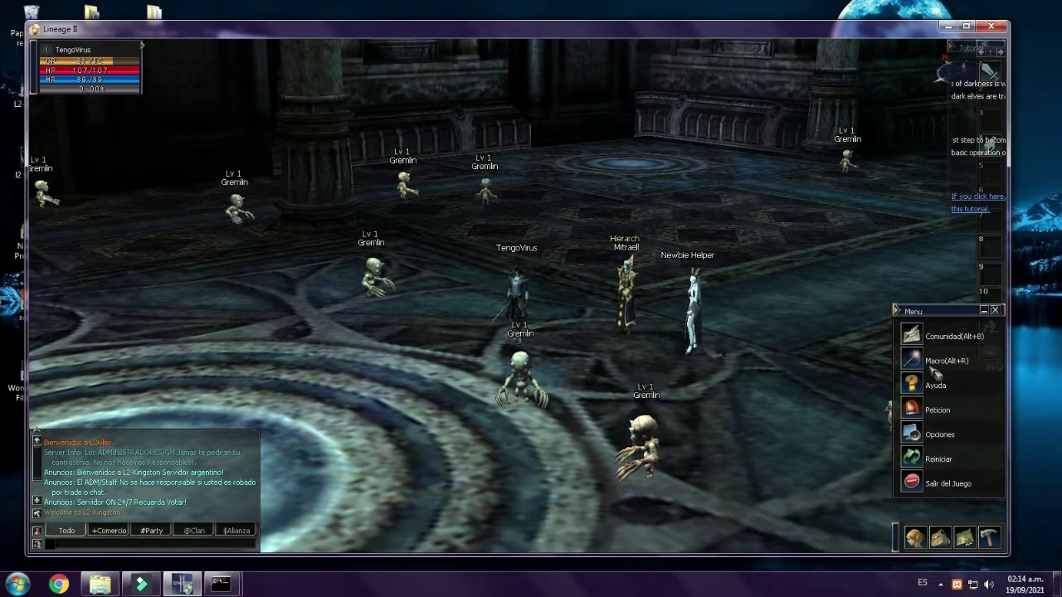
- Reset the interface layout with Inicializar on the Opciones Juego tab
left_click(917, 442)
left_click(587, 66)
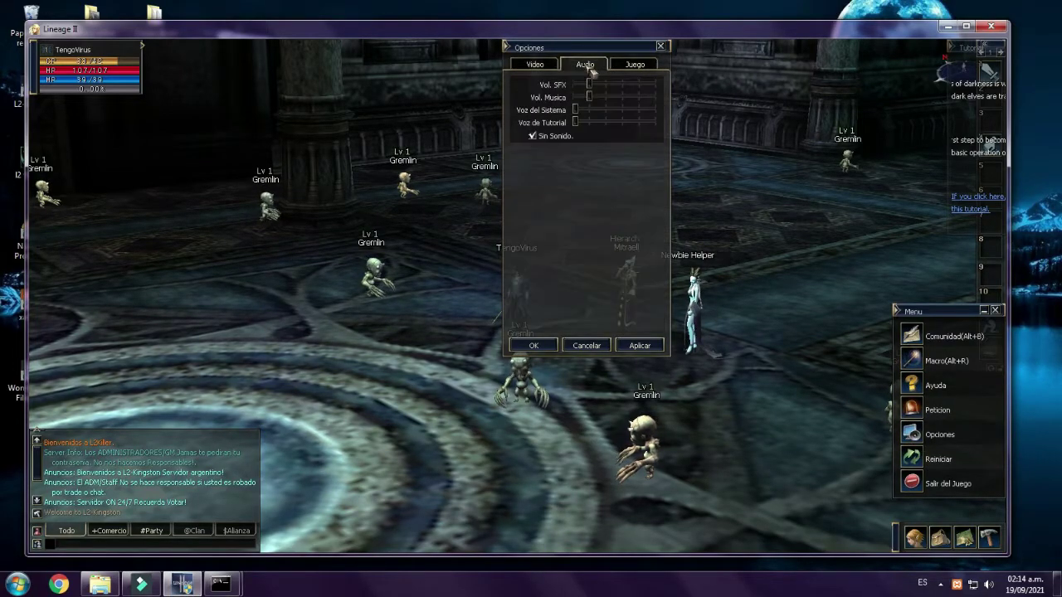
left_click(633, 67)
left_click(592, 88)
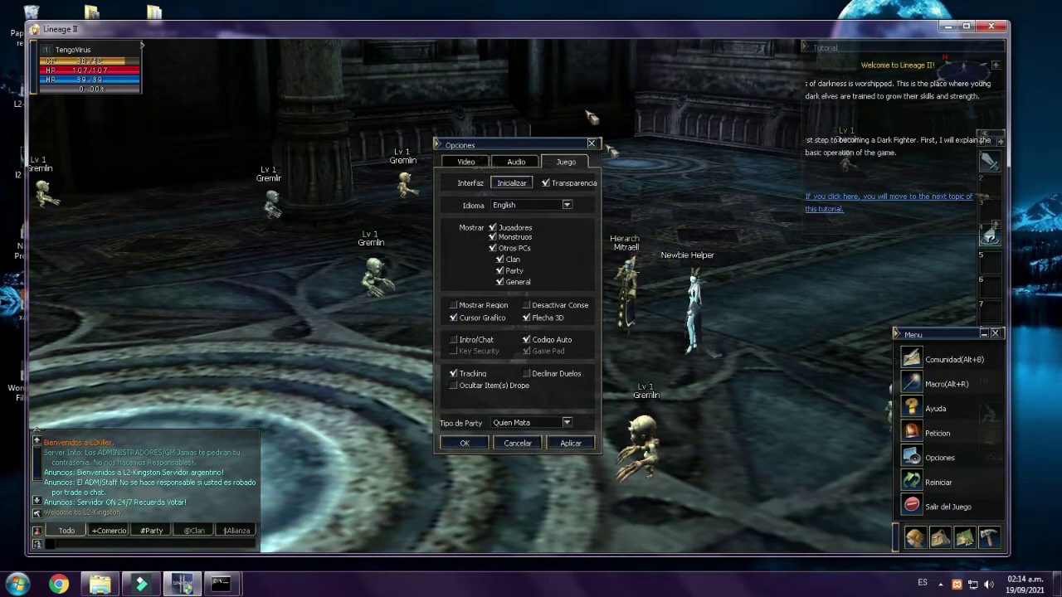
left_click(592, 143)
key("Escape")
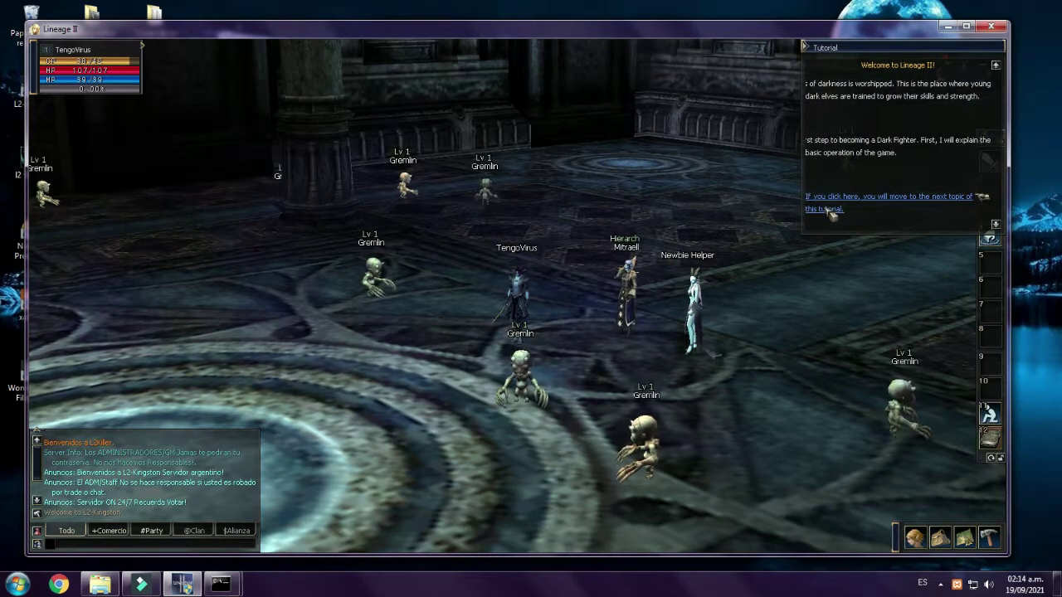
- Page through and exit the tutorial, then close the clan window
left_click(826, 209)
left_click(827, 211)
left_click(833, 115)
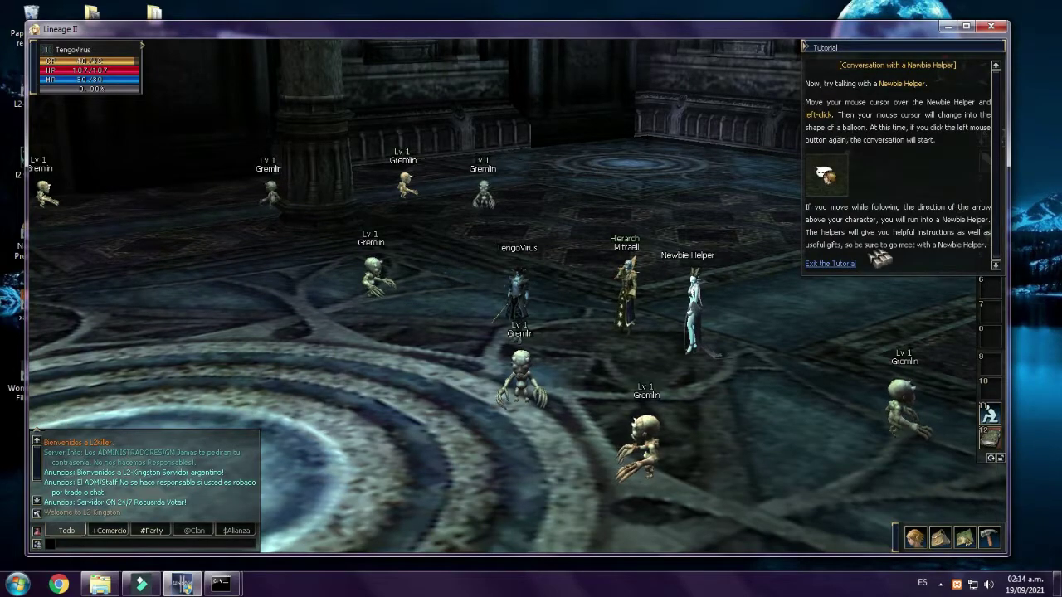
left_click(855, 267)
left_click(946, 555)
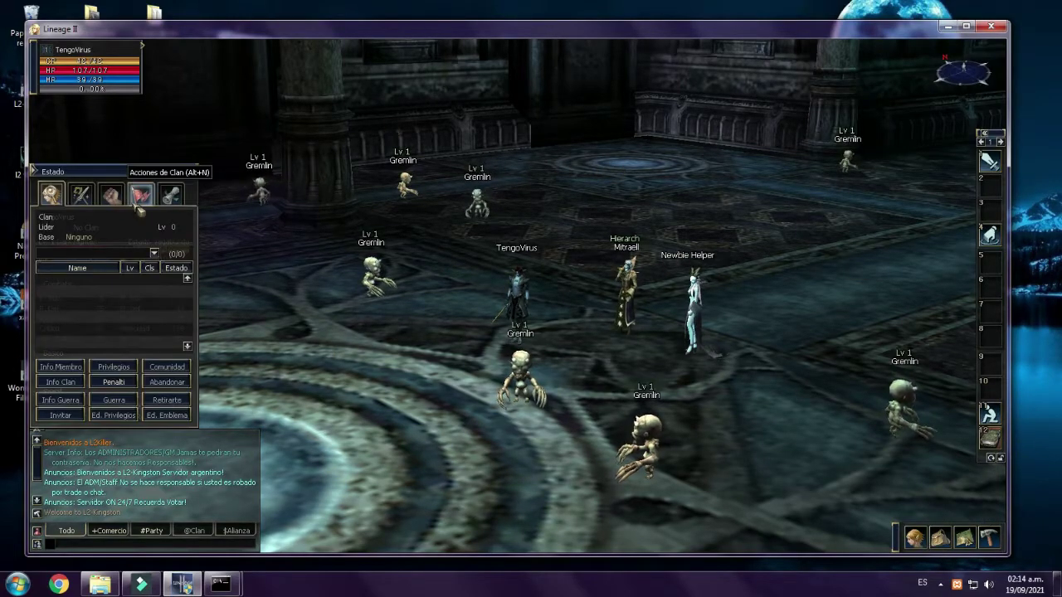
left_click(190, 172)
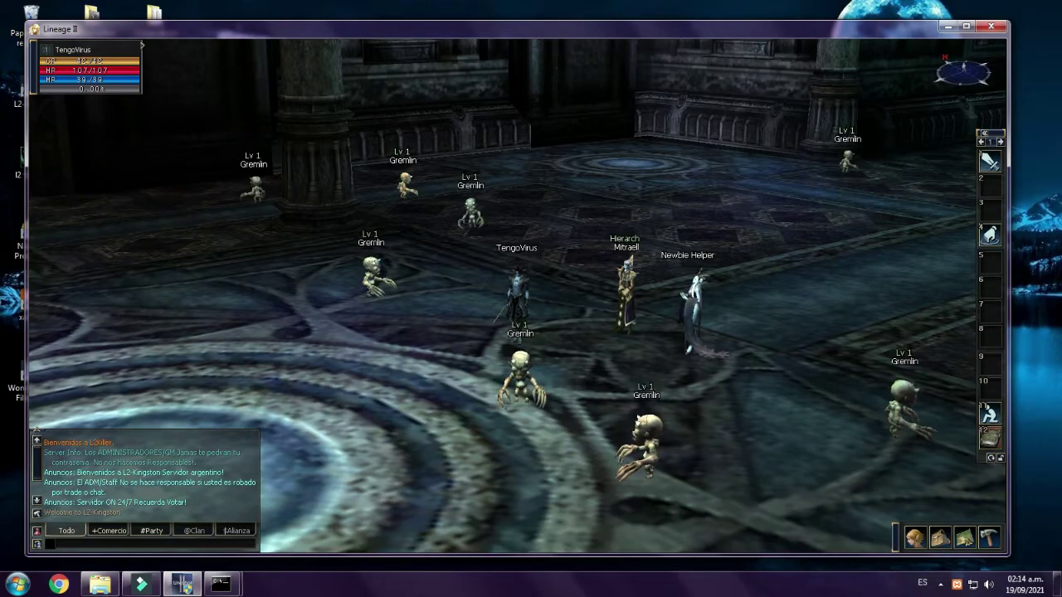
- Attack a nearby Gremlin using a Large Firecracker, then check the skills list
right_click(826, 404)
left_click(643, 341)
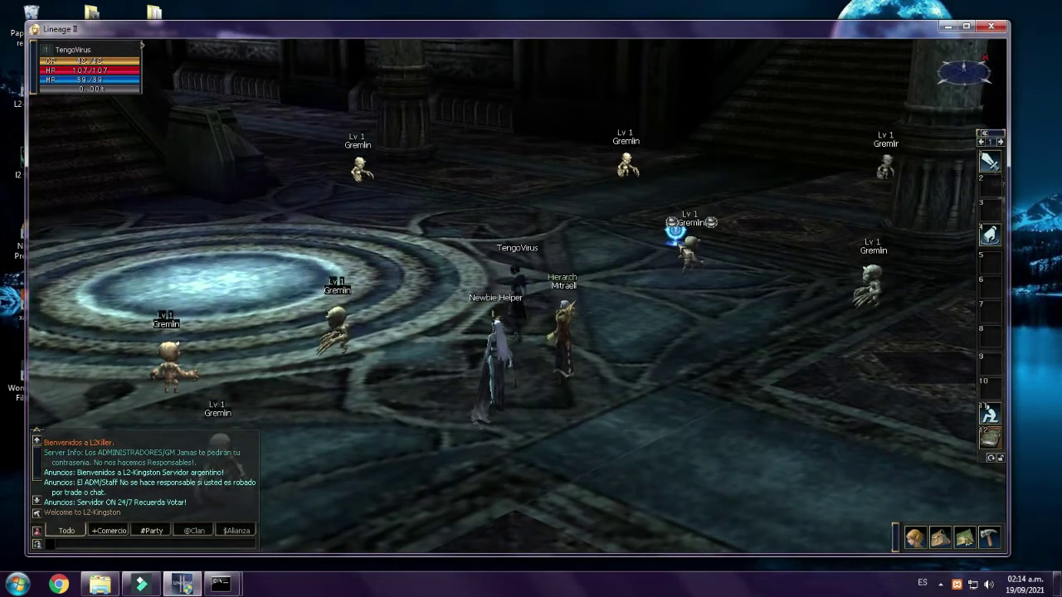
left_click(679, 234)
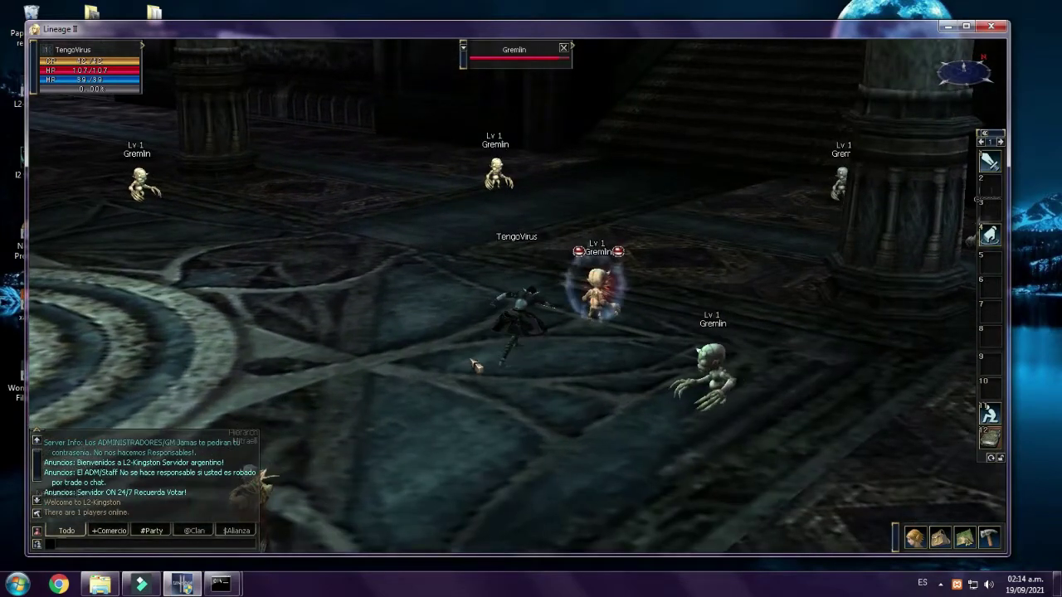
left_click(915, 538)
left_click(915, 538)
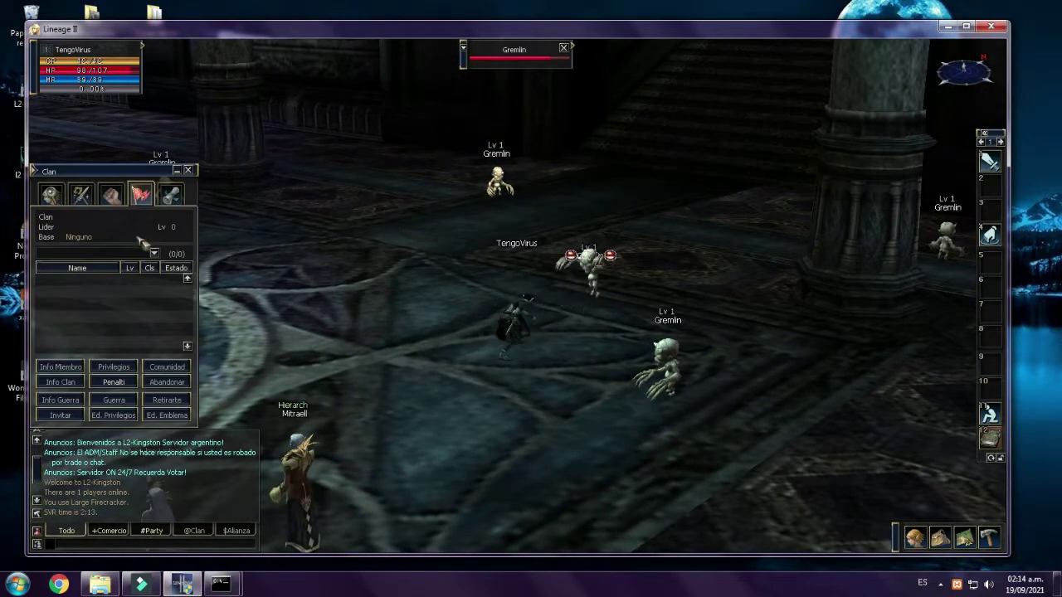
key("alt+k")
left_click(187, 170)
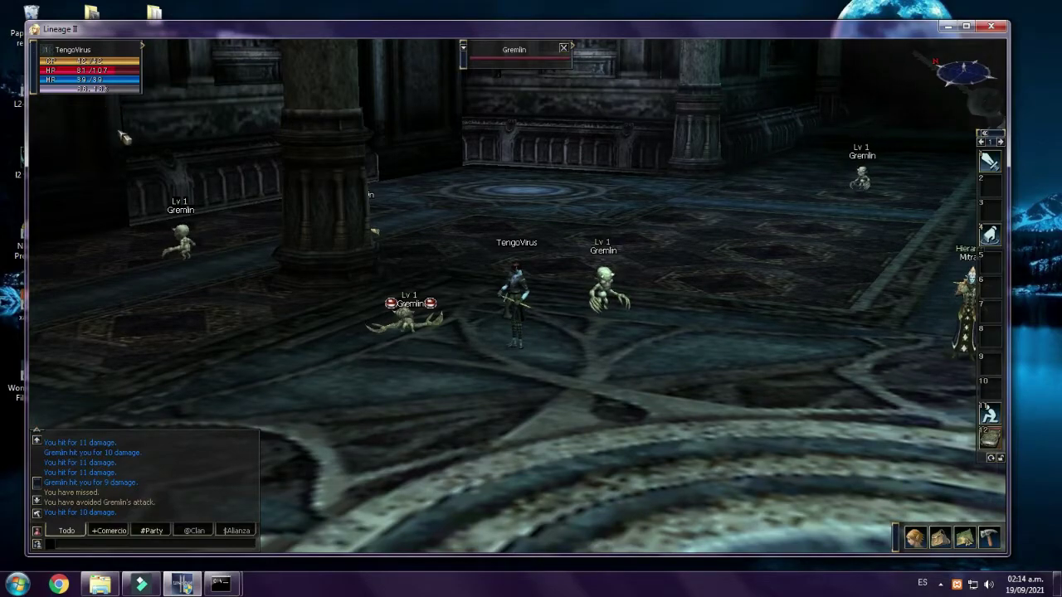
- Walk to the right side of the hall and attempt a restart to character select
left_click(771, 337)
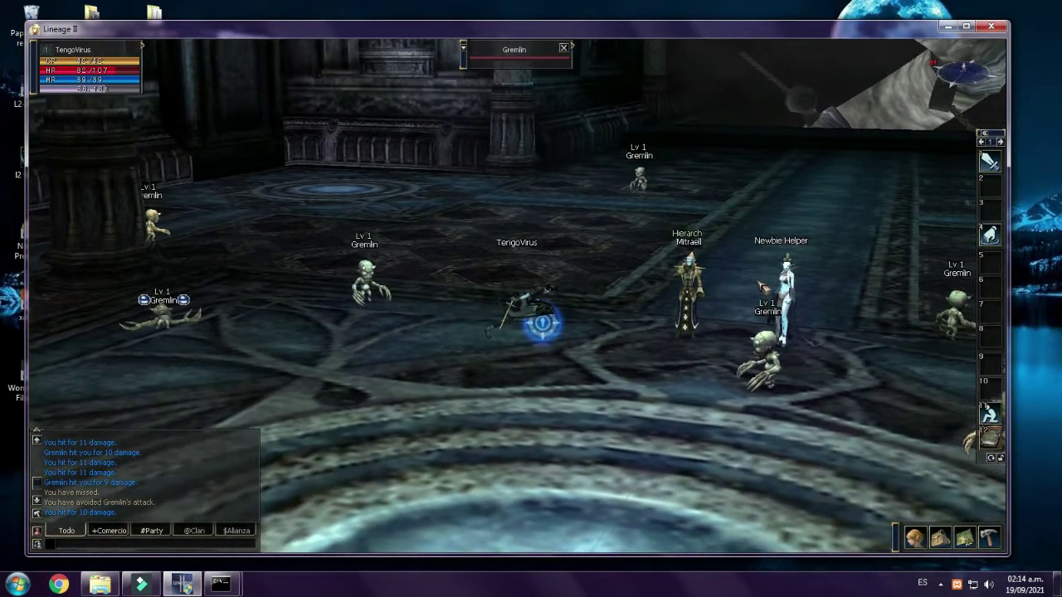
left_click(989, 538)
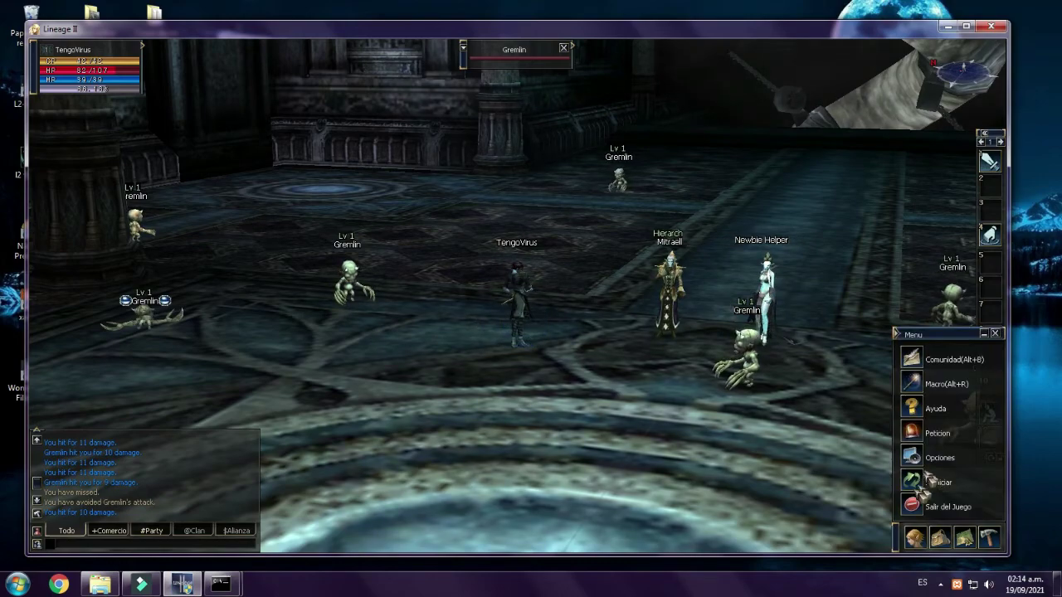
left_click(920, 490)
left_click(494, 328)
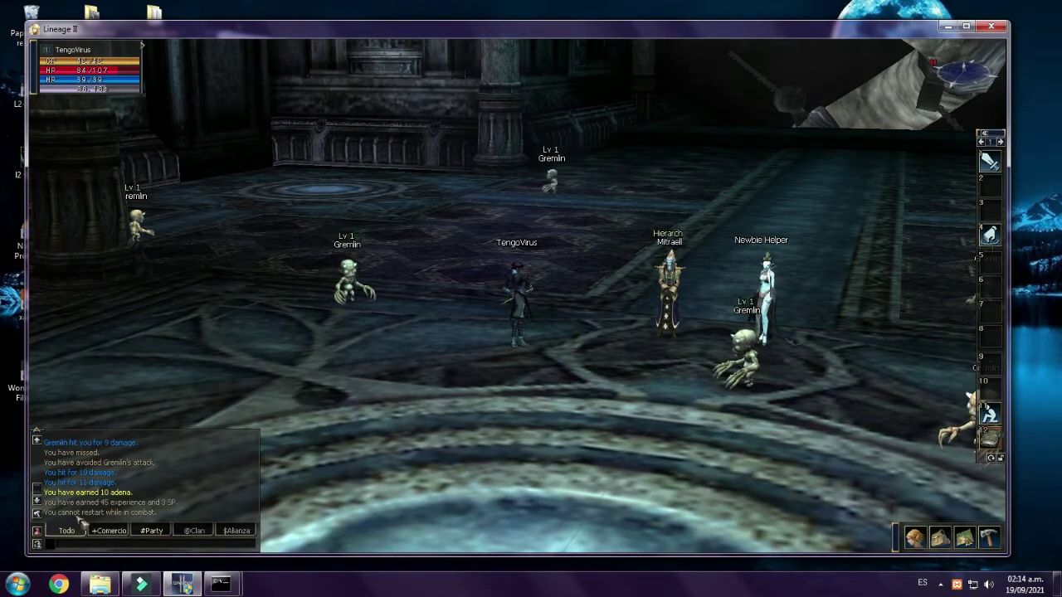
- Exit the game to character selection through Salir del Juego
key("Right")
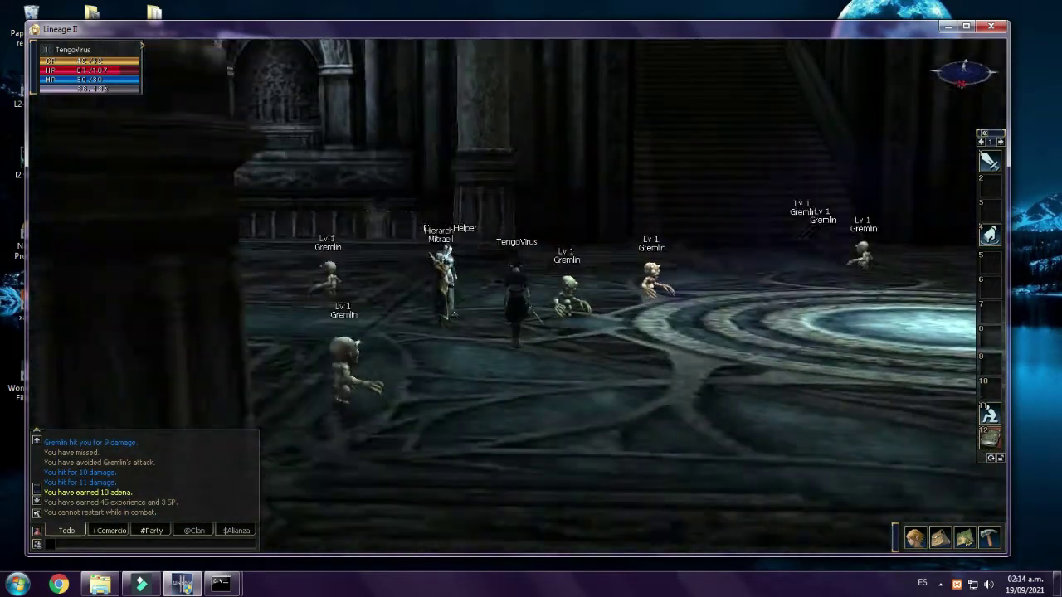
key("Right")
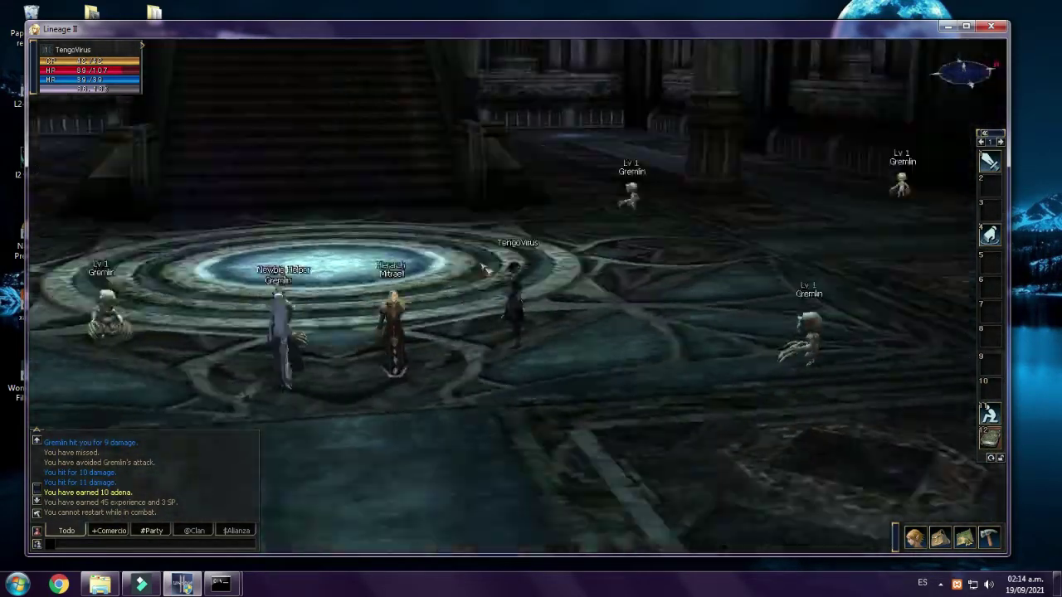
key("Right")
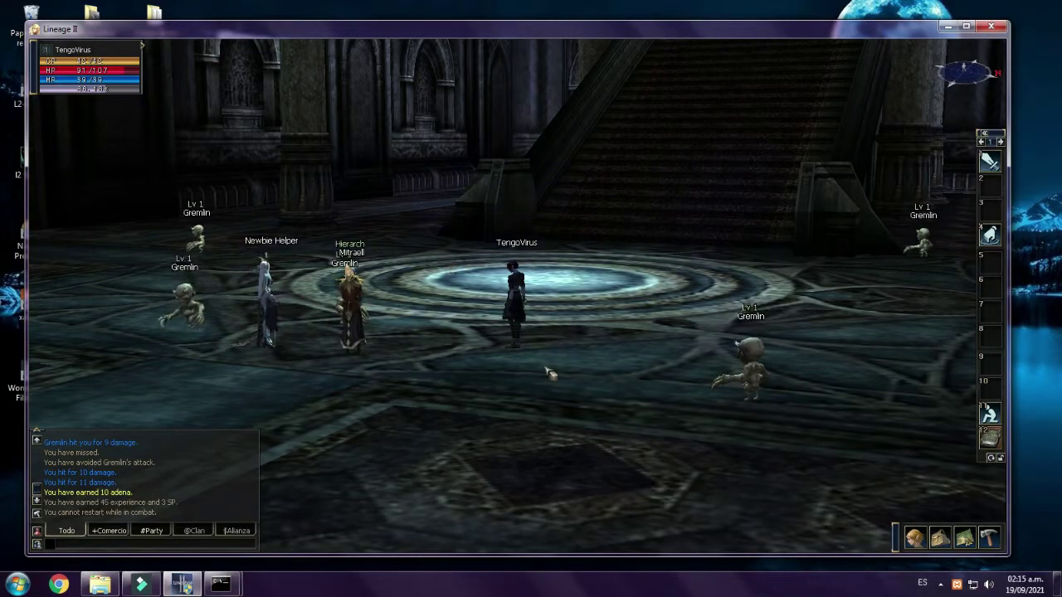
left_click(914, 538)
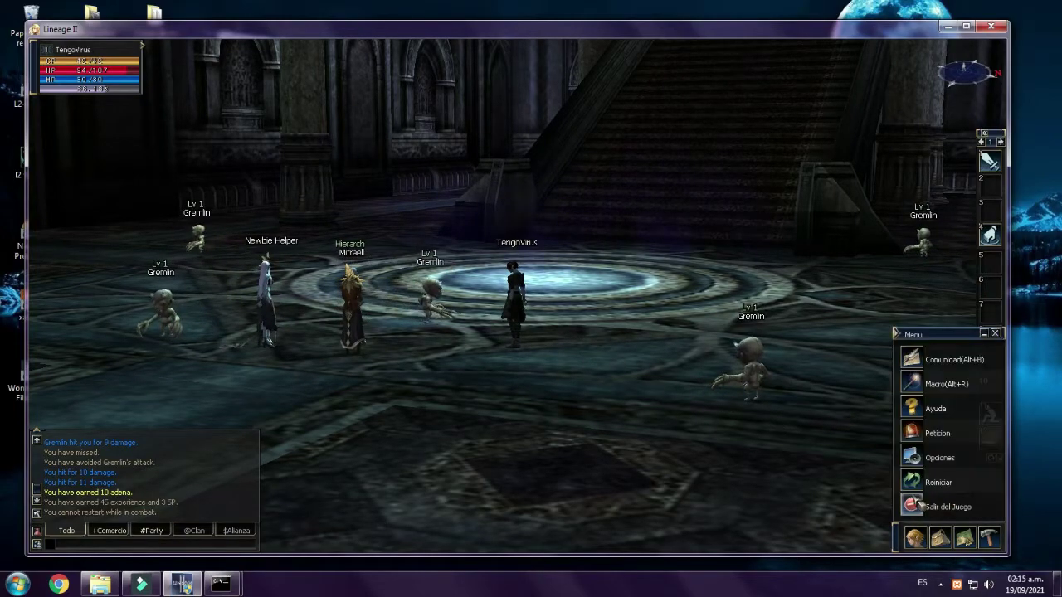
left_click(911, 483)
left_click(490, 327)
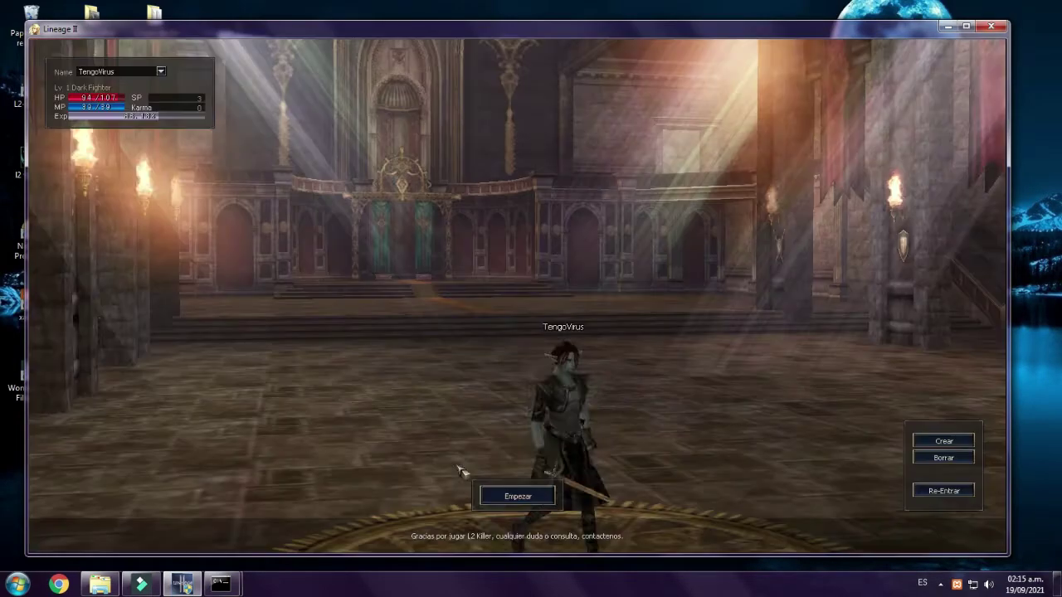
- Return to the login screen, move the game window aside, and launch Navicat Premium
left_click(922, 491)
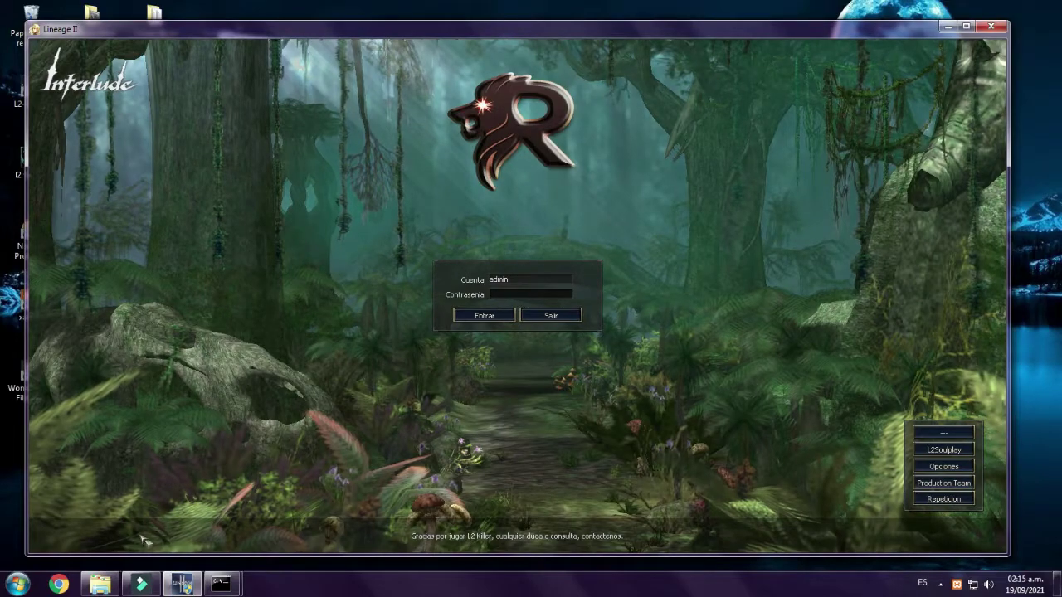
left_click_drag(279, 34, 364, 27)
left_click(28, 236)
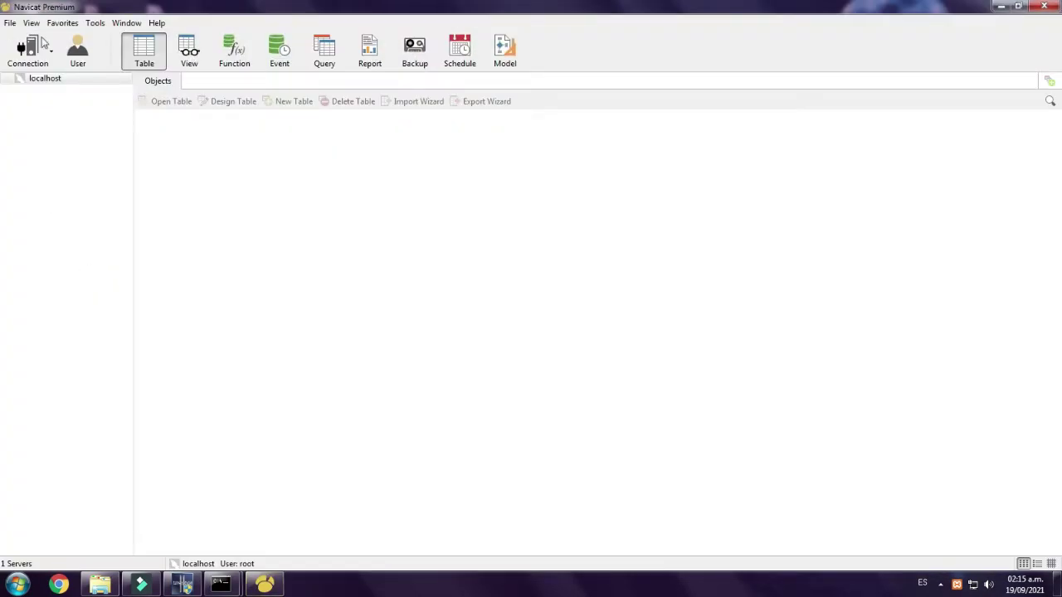
- Change the account's access_level from 0 to 1 in localhost's l2jdb accounts table and save
double_click(42, 83)
double_click(50, 102)
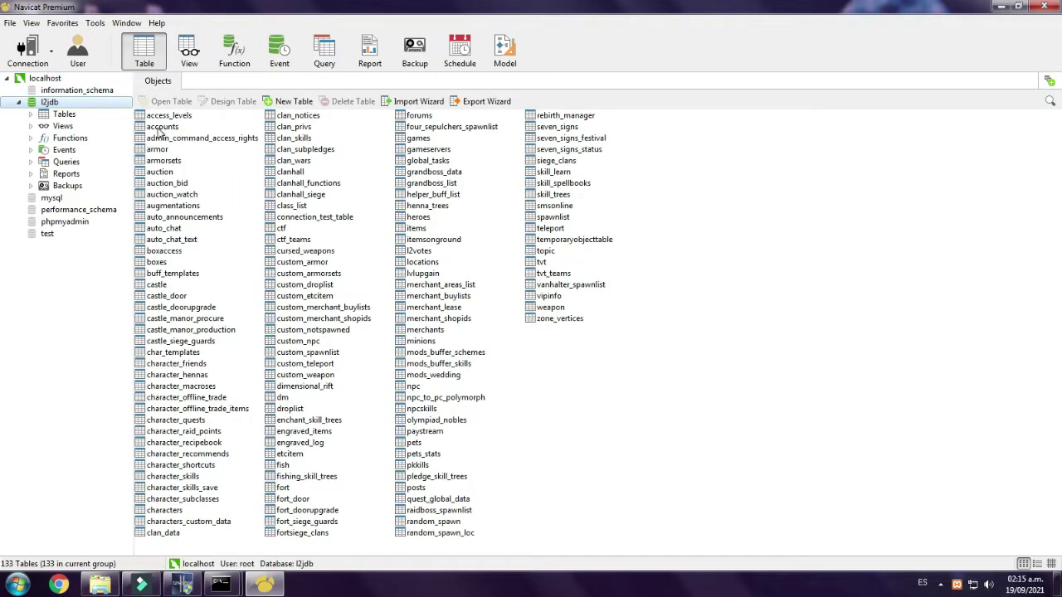
double_click(162, 127)
double_click(335, 130)
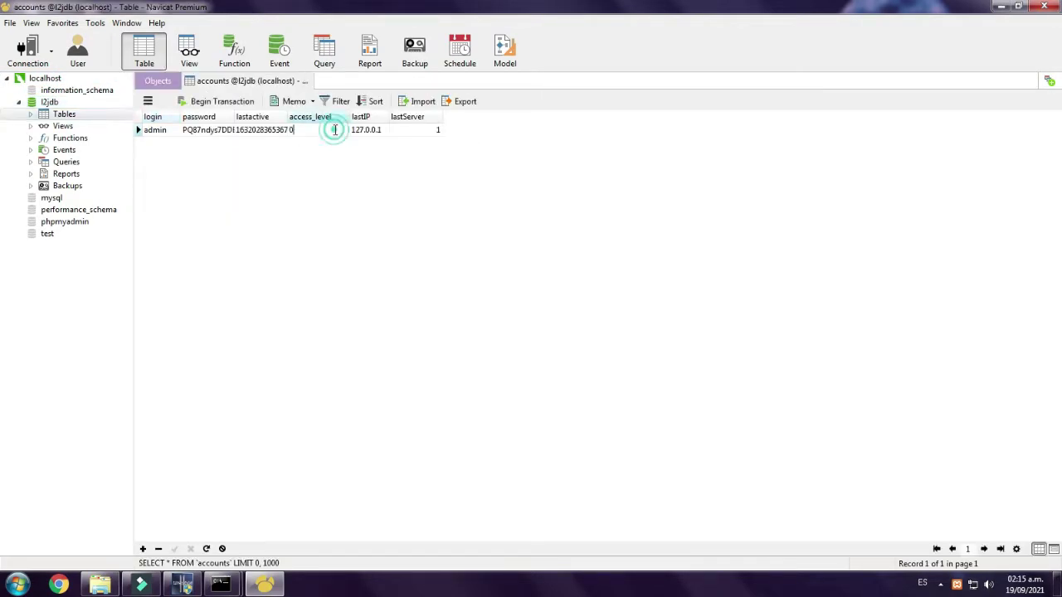
type("1")
left_click(330, 204)
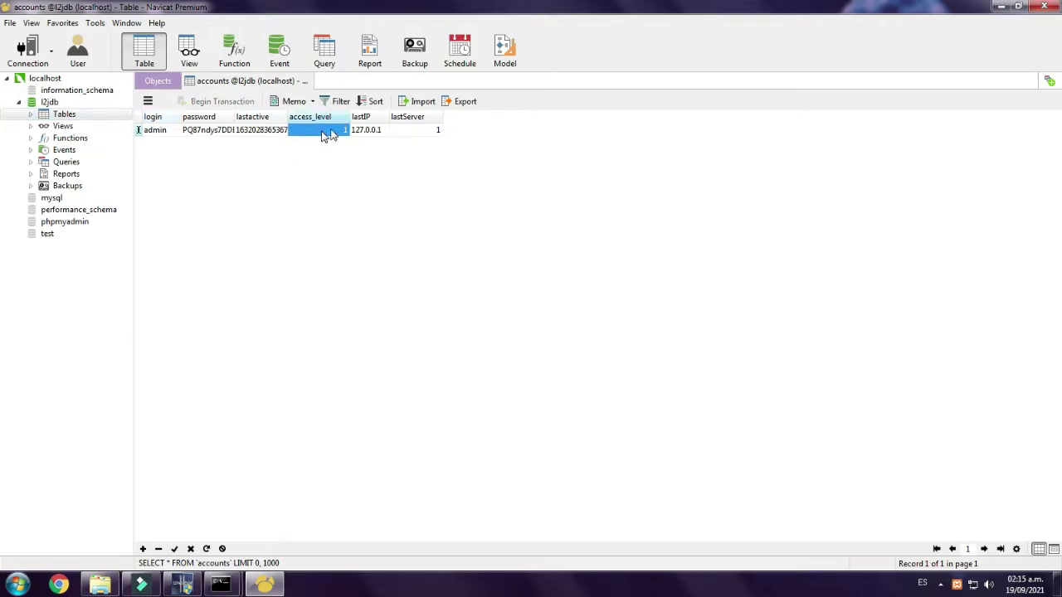
left_click(307, 82)
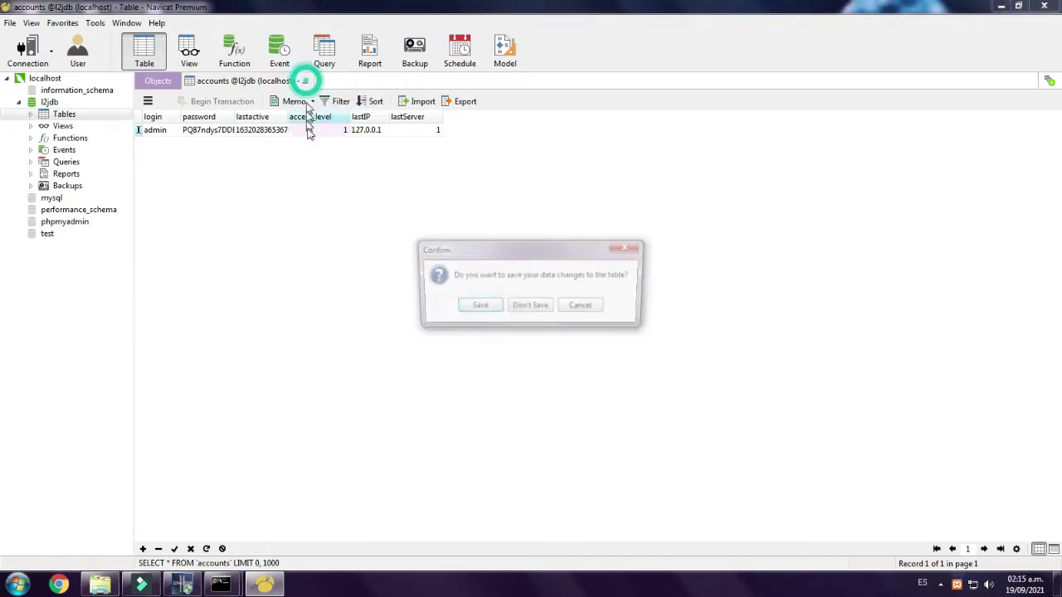
left_click(477, 308)
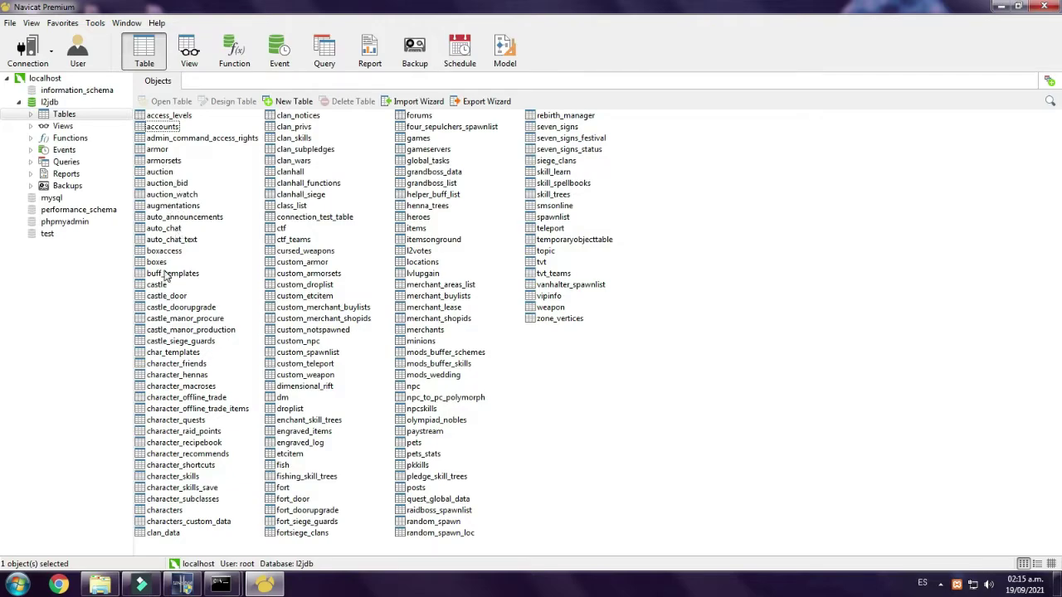
- Open the characters table from the l2jdb table list
left_click(176, 194)
key("c")
key("Down")
key("Down")
key("Down")
key("Down")
key("Down")
key("Down")
key("Down")
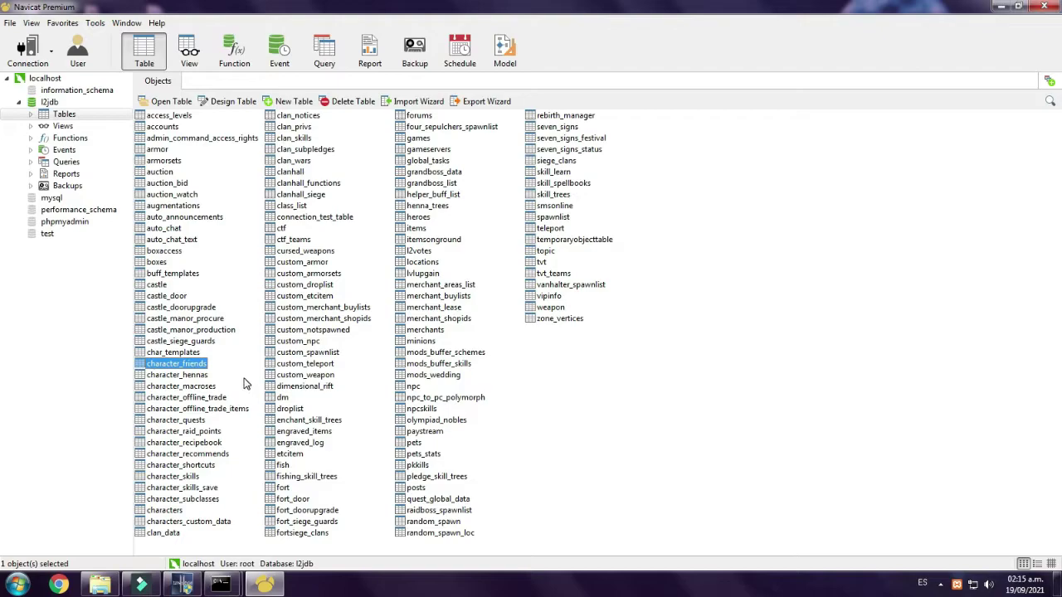
left_click(171, 510)
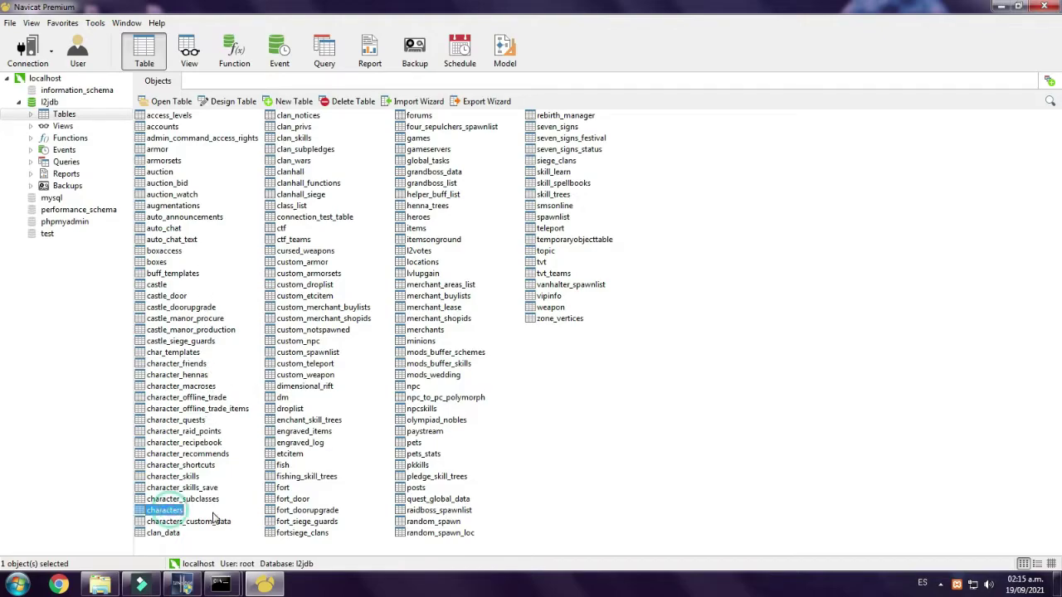
double_click(211, 513)
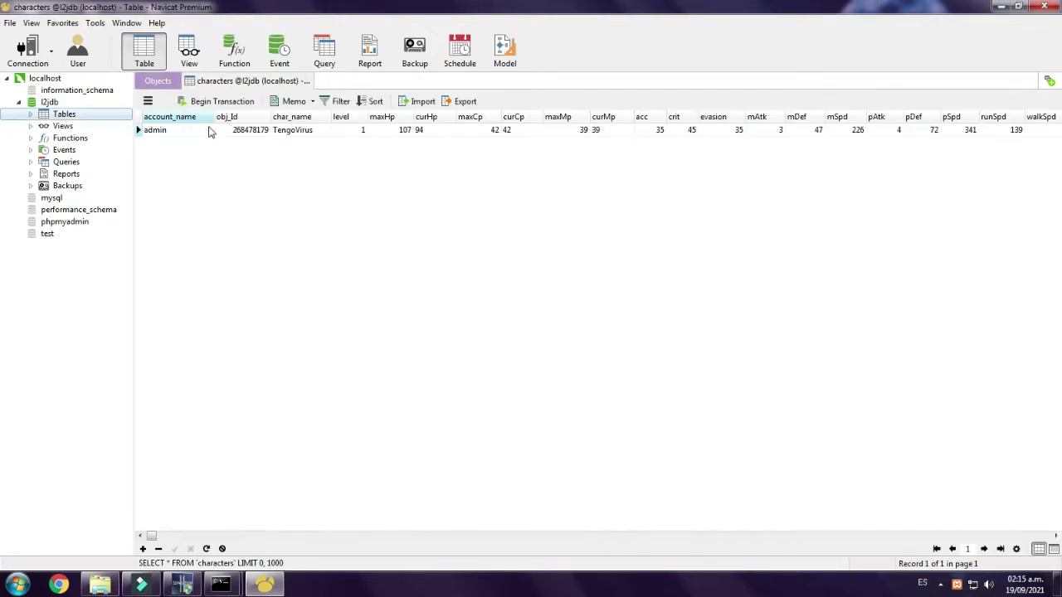
- Set the character's level to 80 and accesslevel to 1, then save the table
double_click(359, 132)
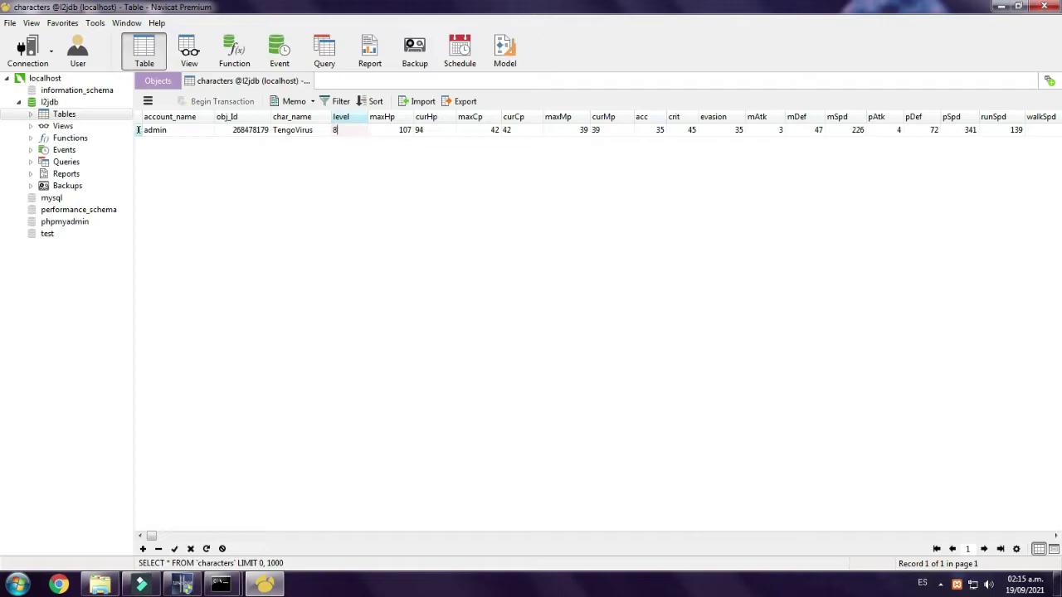
left_click(453, 216)
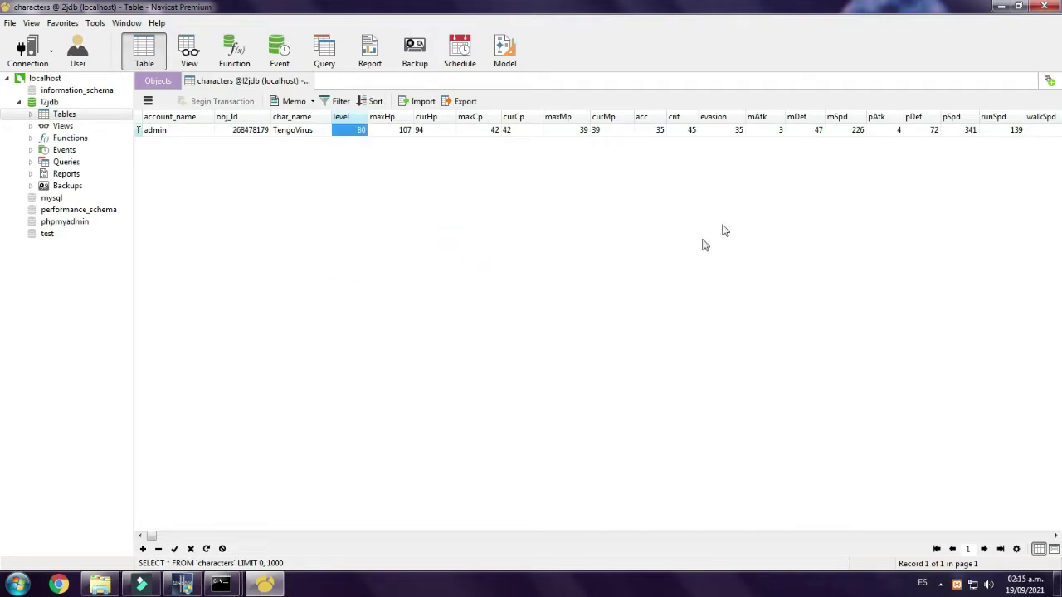
left_click_drag(152, 538, 678, 562)
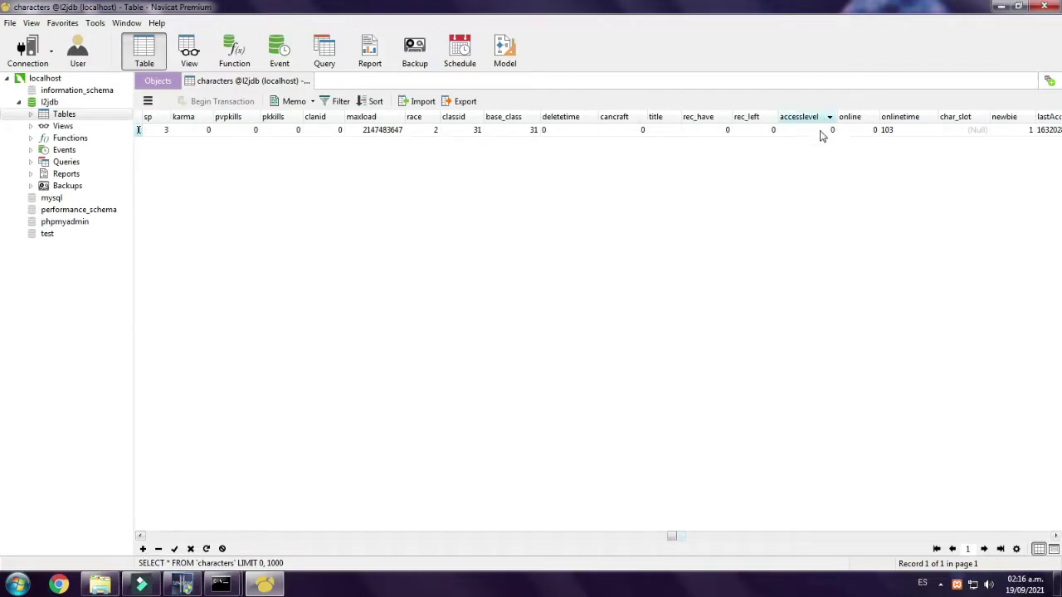
left_click(765, 187)
left_click(308, 80)
left_click(478, 307)
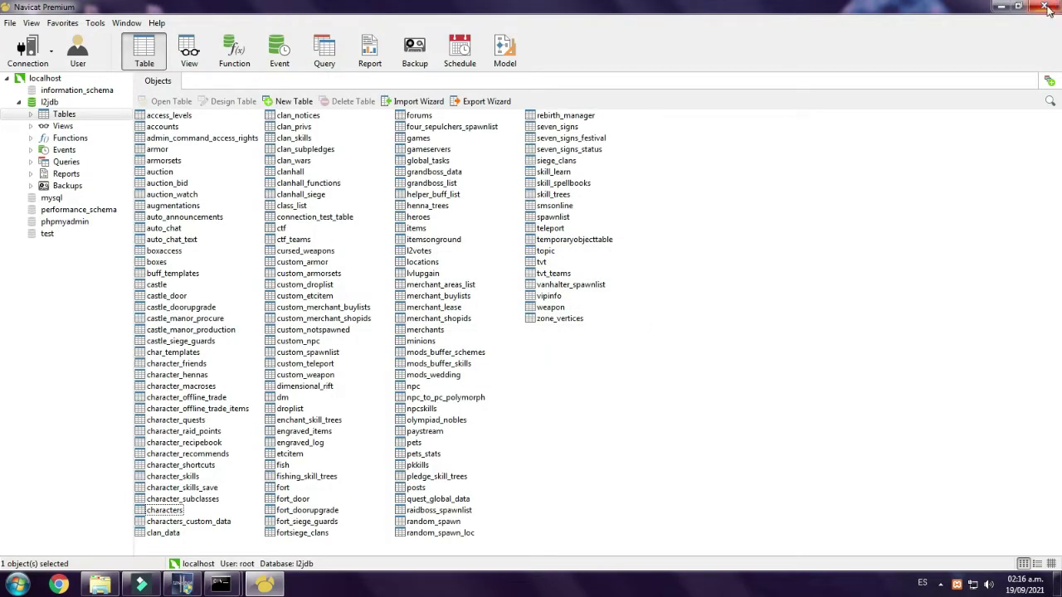
- Log in with the account password, accept the agreement, and enter the world as TengoVirus
left_click(1046, 8)
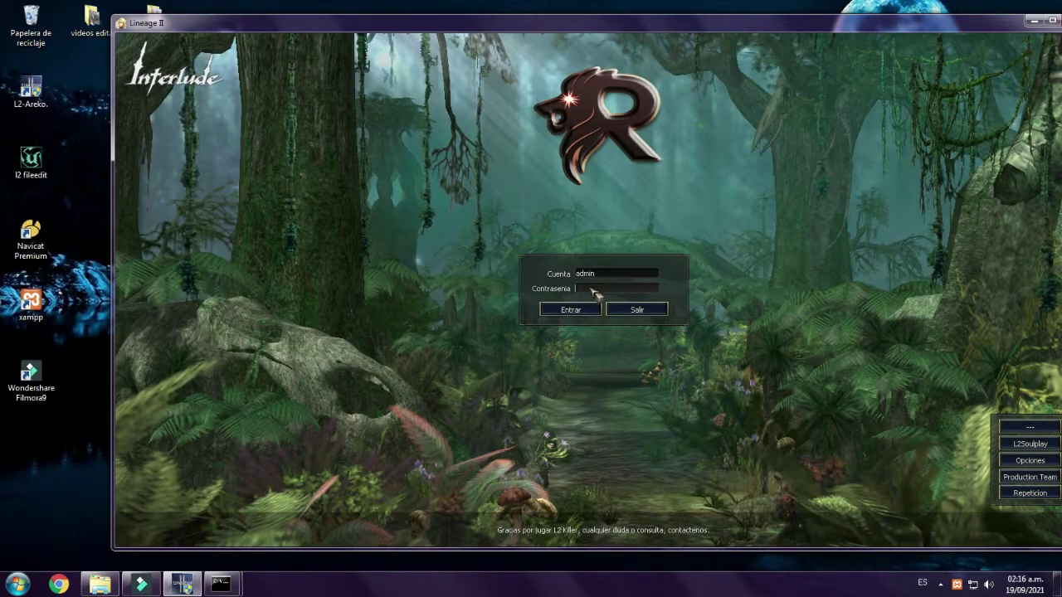
left_click_drag(544, 23, 484, 18)
type("**")
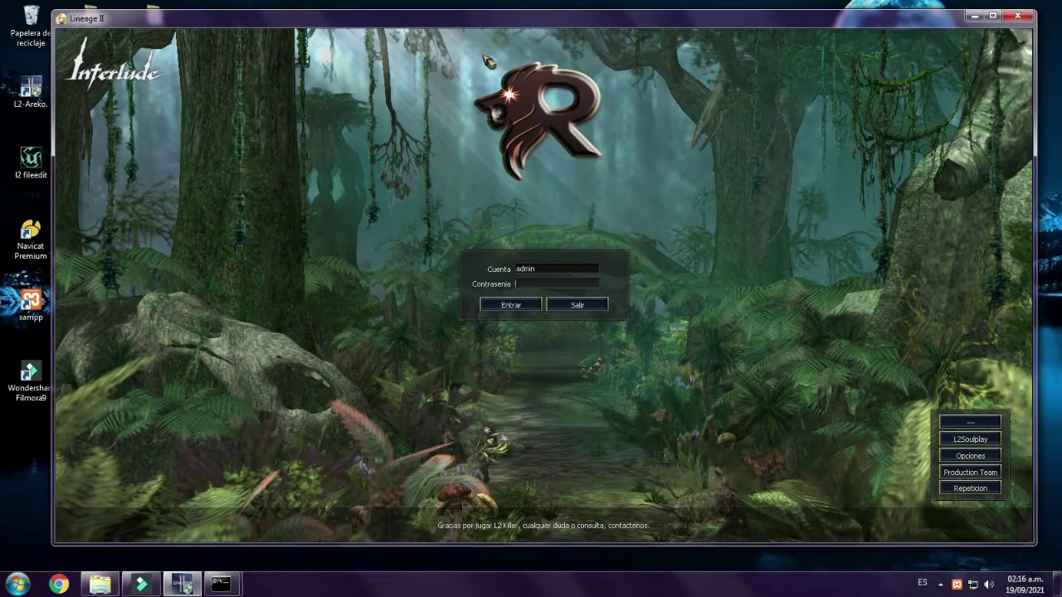
key("Return")
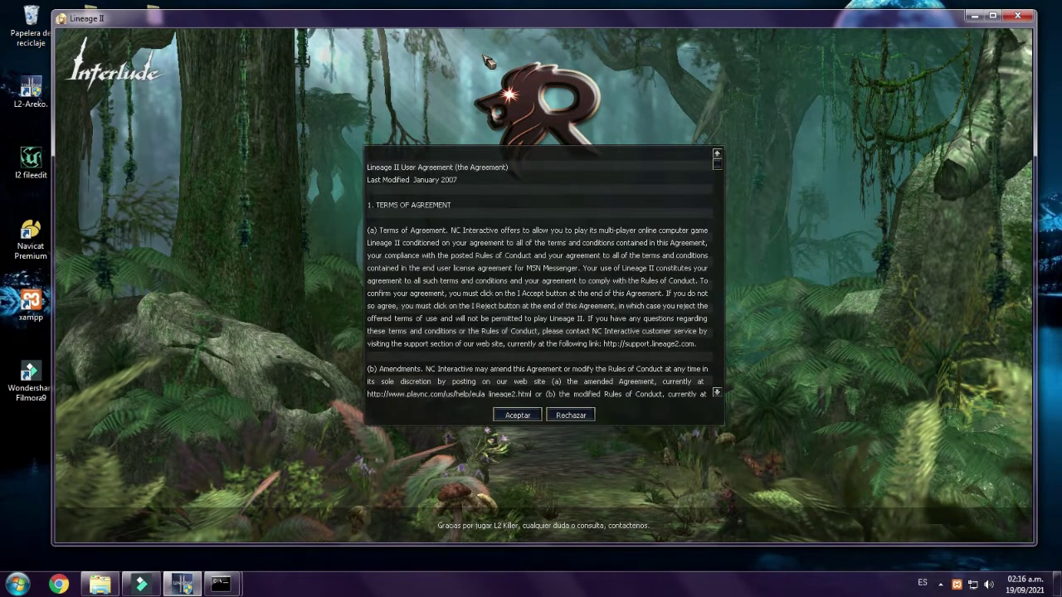
key("Return")
key("Return")
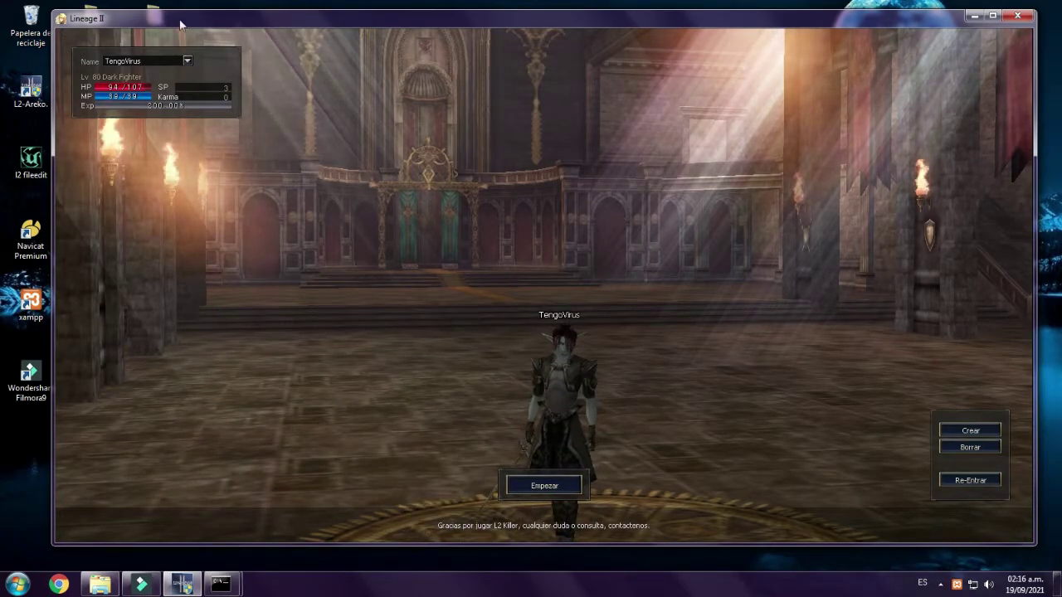
left_click(523, 484)
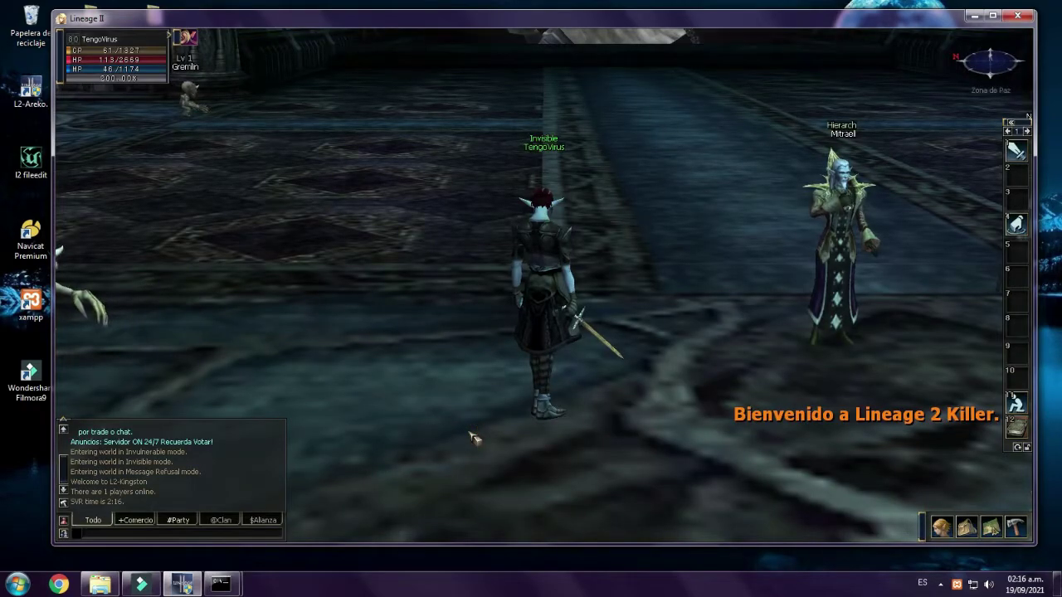
- Face the stairs, gain Super Haste with //gmspeed, and run up the stairs out of the hall
scroll(539, 214, "down", 3)
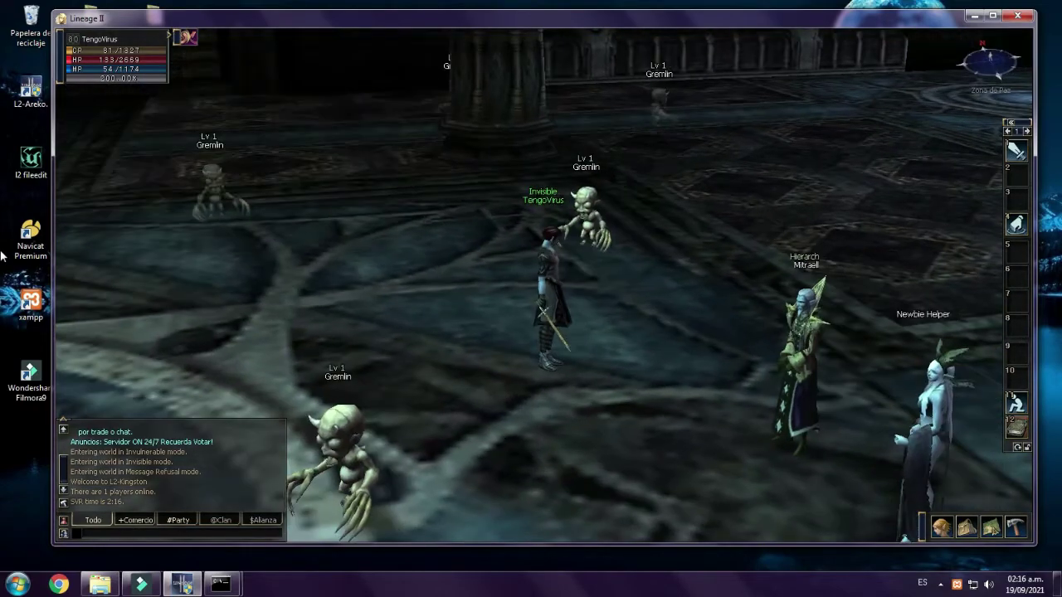
right_click(12, 247)
left_click(527, 256)
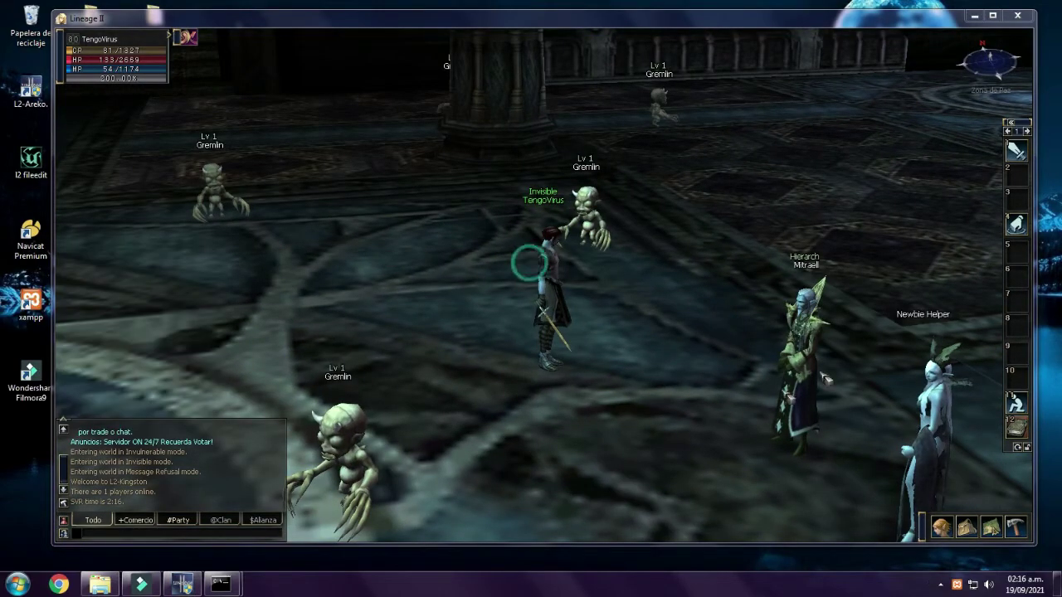
left_click_drag(662, 280, 515, 100)
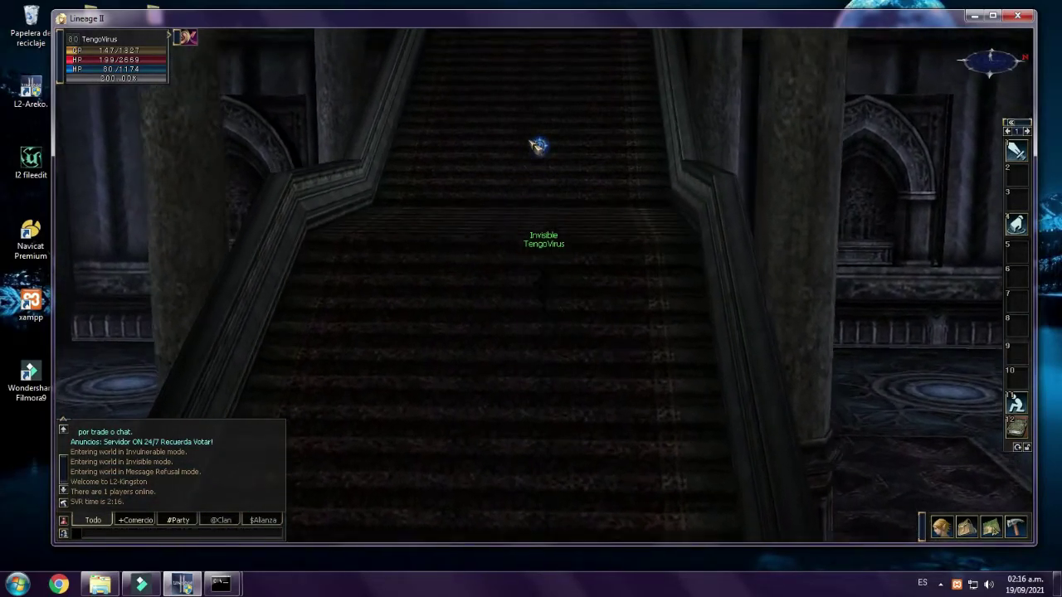
type("//gmsp")
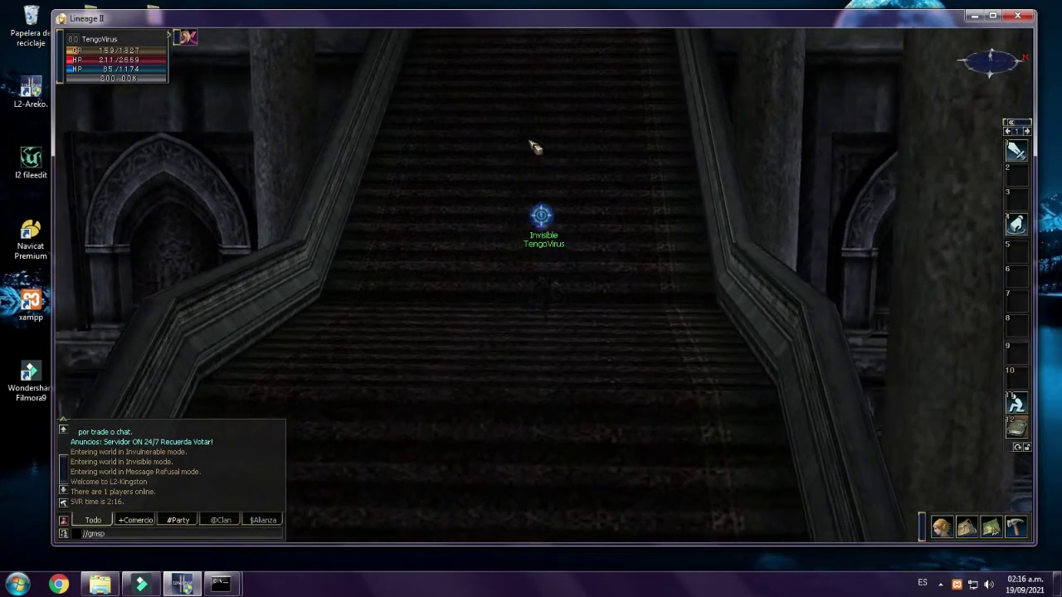
type("eed")
key("Return")
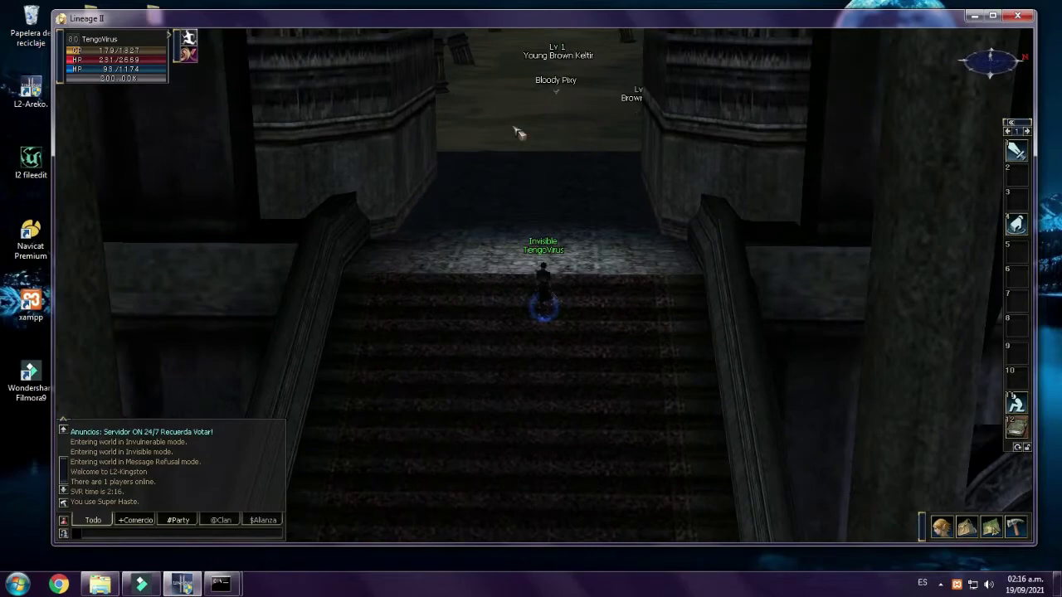
left_click(516, 133)
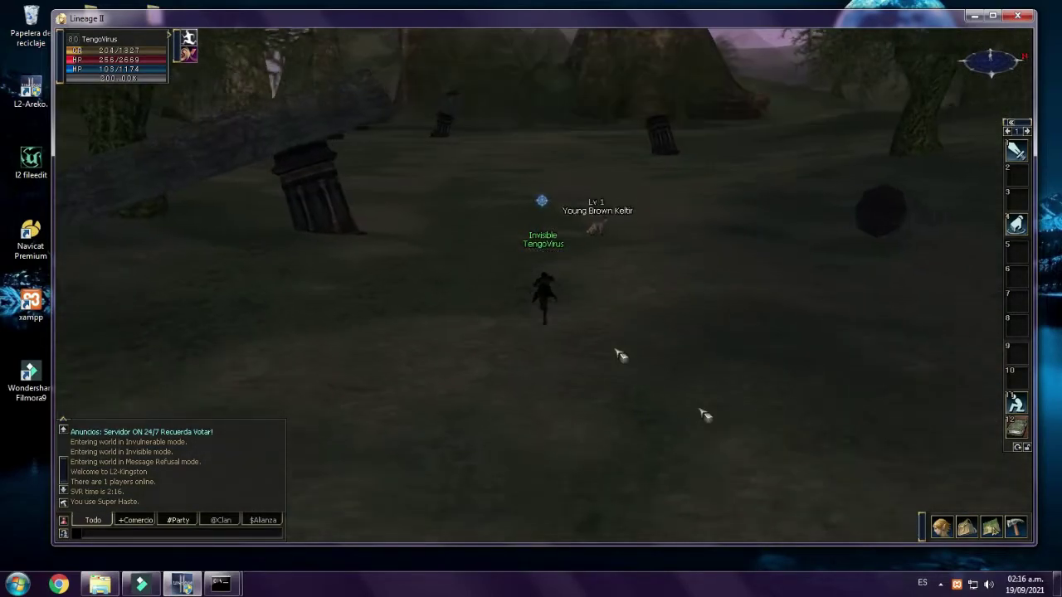
- Create an admin macro running //admin and place it on the shortcut bar
key("alt+x")
key("alt+r")
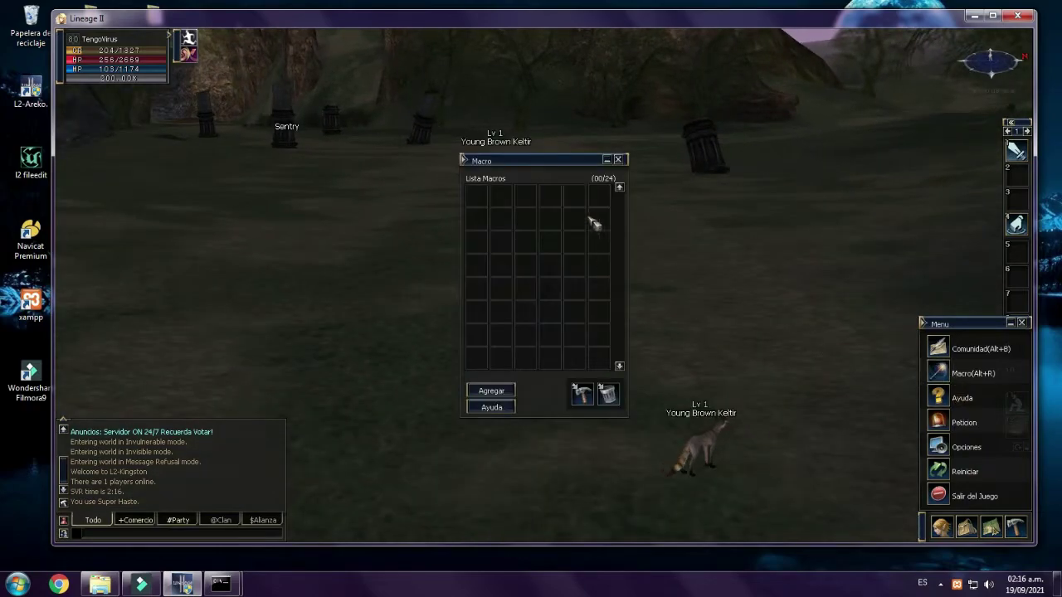
left_click(491, 390)
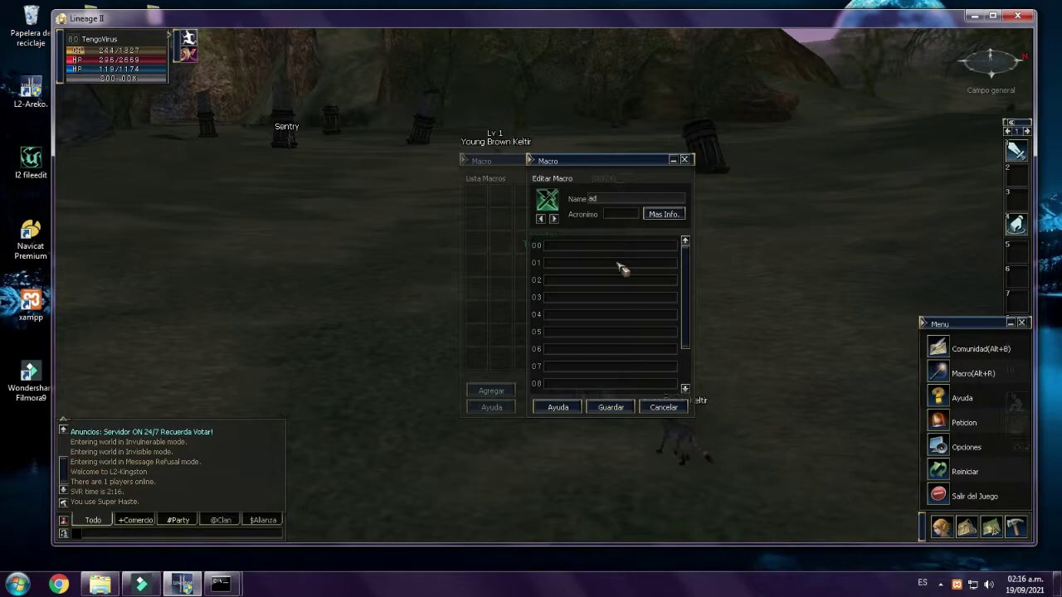
key("Tab")
type("//admin")
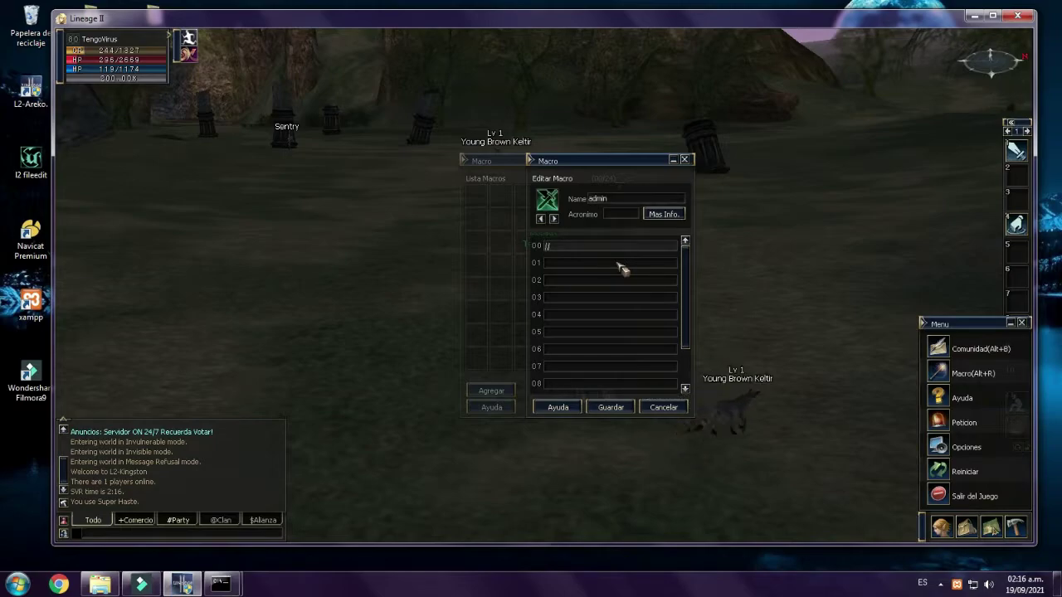
left_click(619, 410)
left_click_drag(496, 207, 1016, 150)
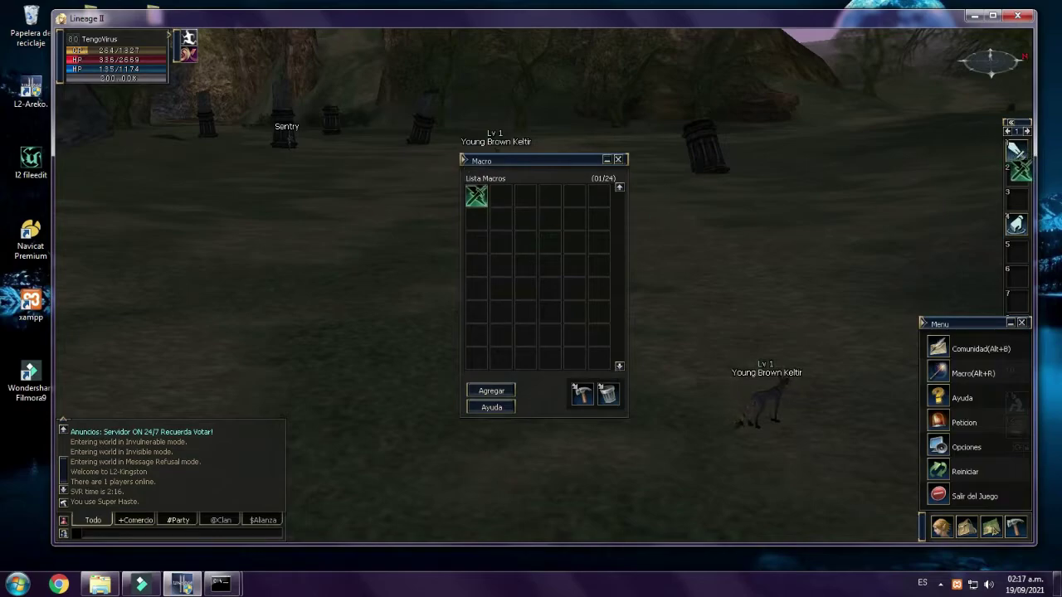
- Create a speed macro with the command //gmspeed 4
left_click(498, 391)
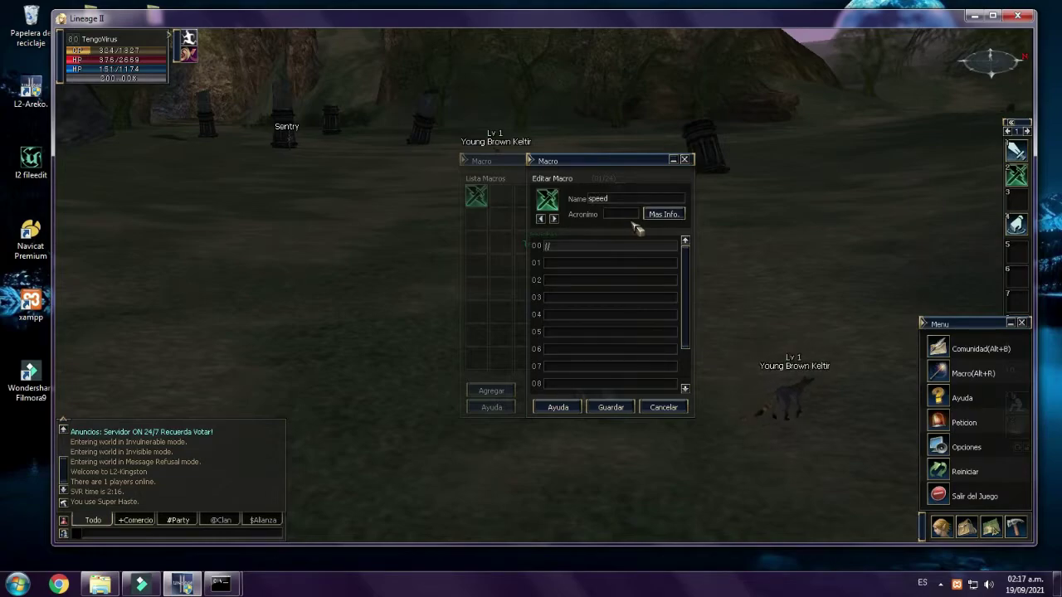
type("//gmspeed 4")
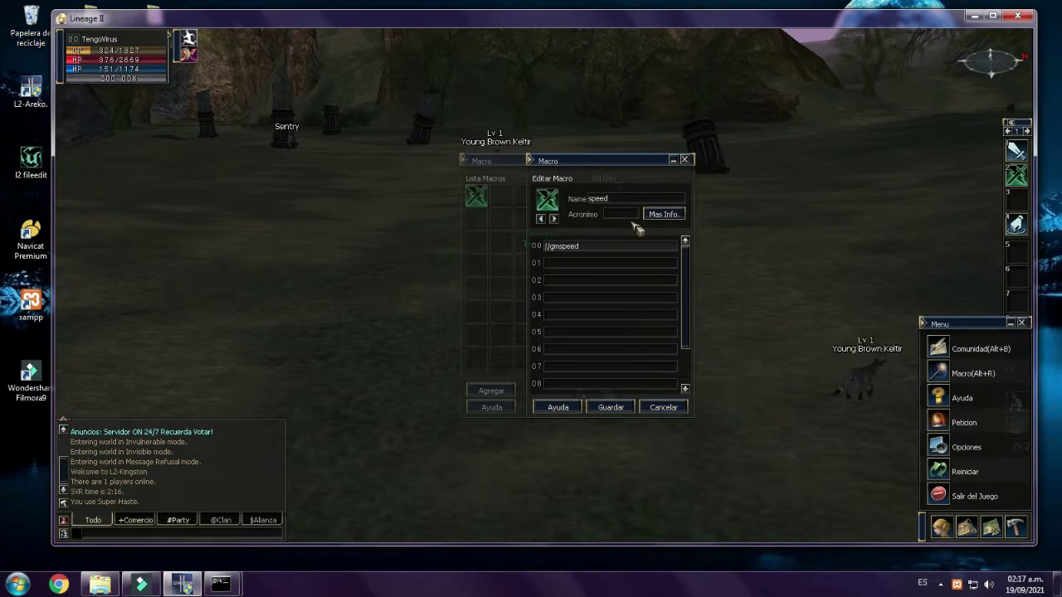
left_click(593, 412)
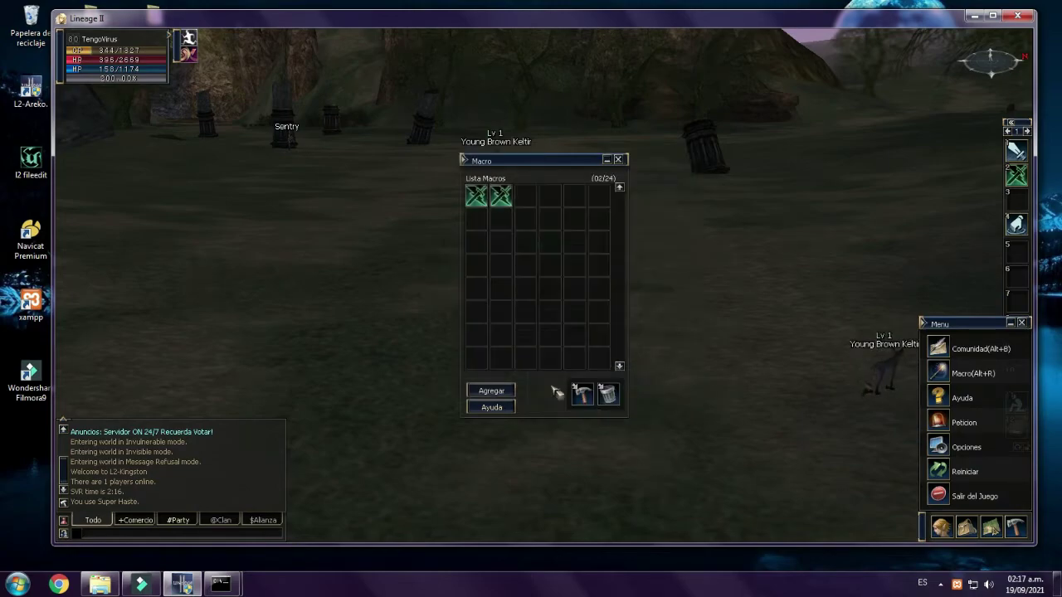
- Create a macro named 'delete' and place it on the shortcut bar
left_click(491, 391)
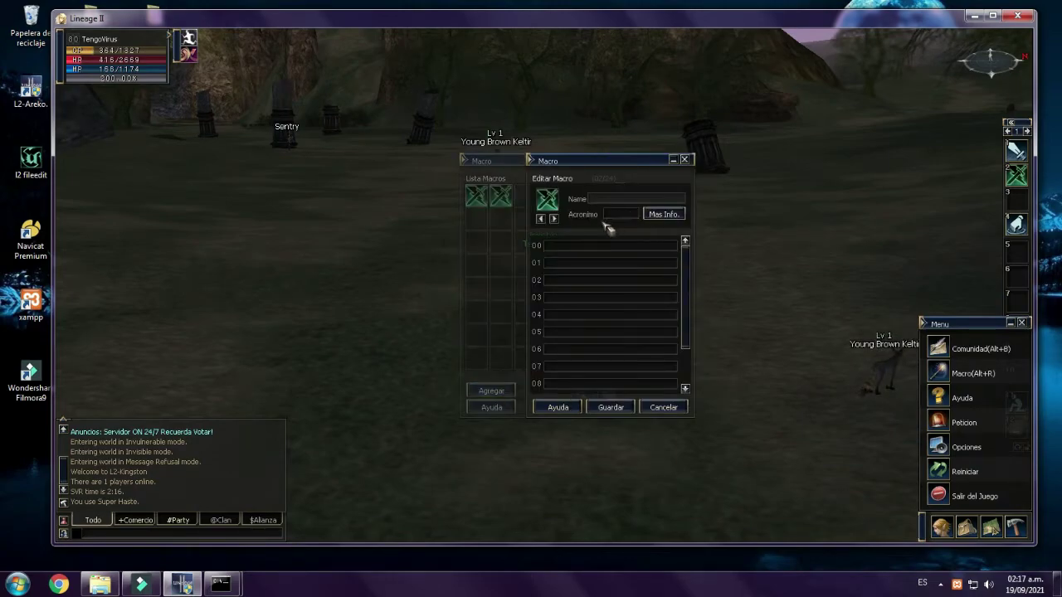
type("delete")
key("Tab")
key("Tab")
type("/")
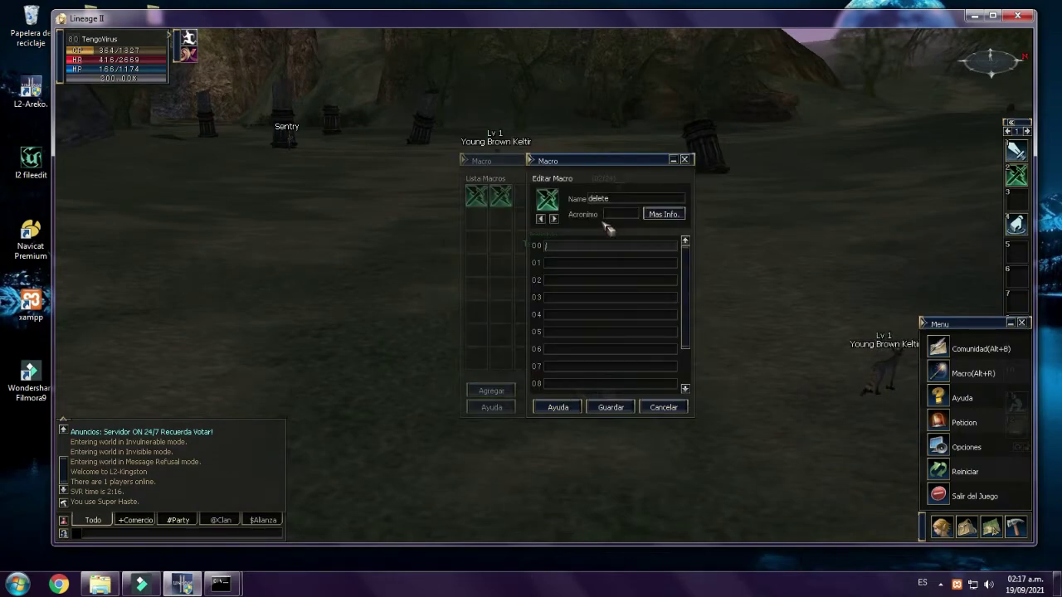
left_click(611, 407)
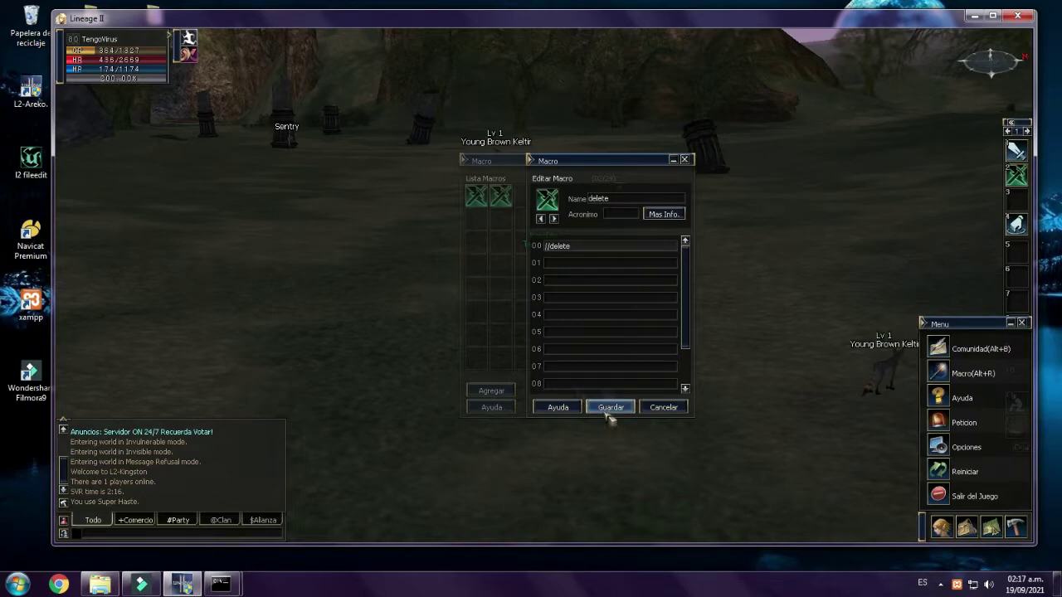
left_click_drag(525, 195, 1015, 202)
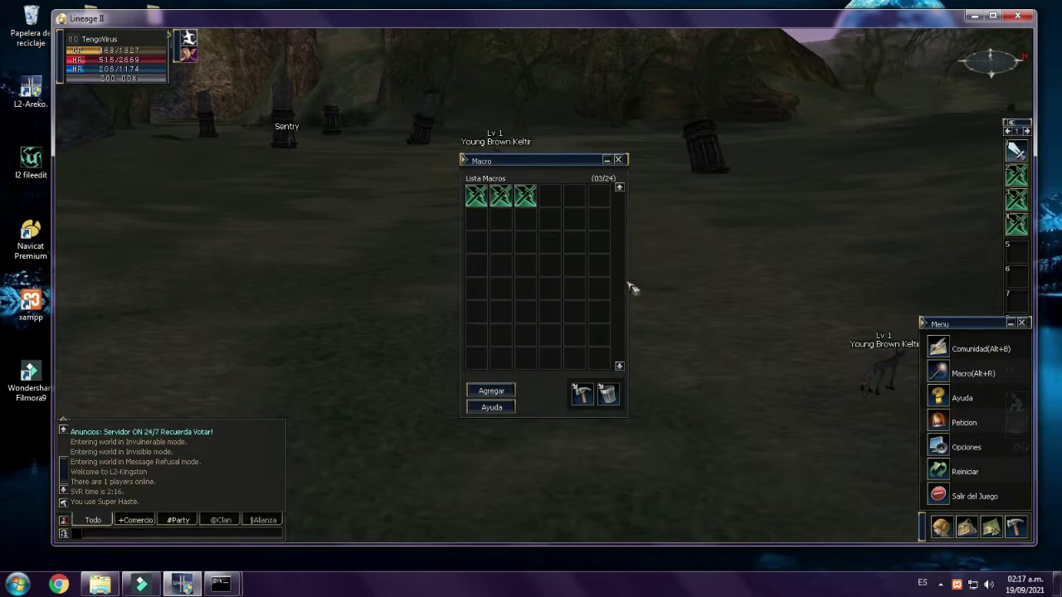
- Start a fourth macro with the //spawn command, renaming it to 'reload'
left_click(491, 391)
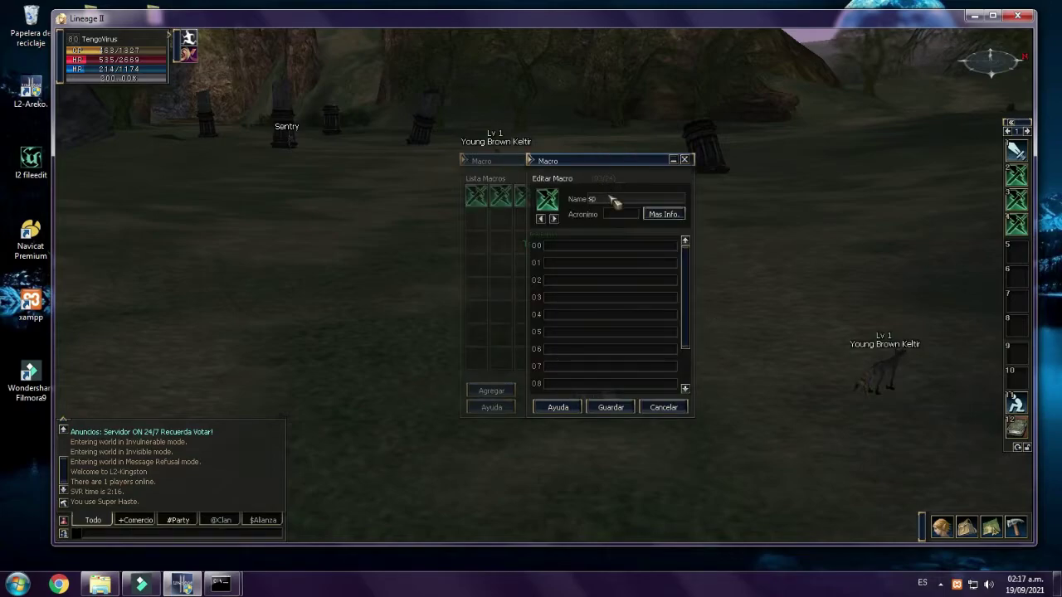
key("Tab")
type("//")
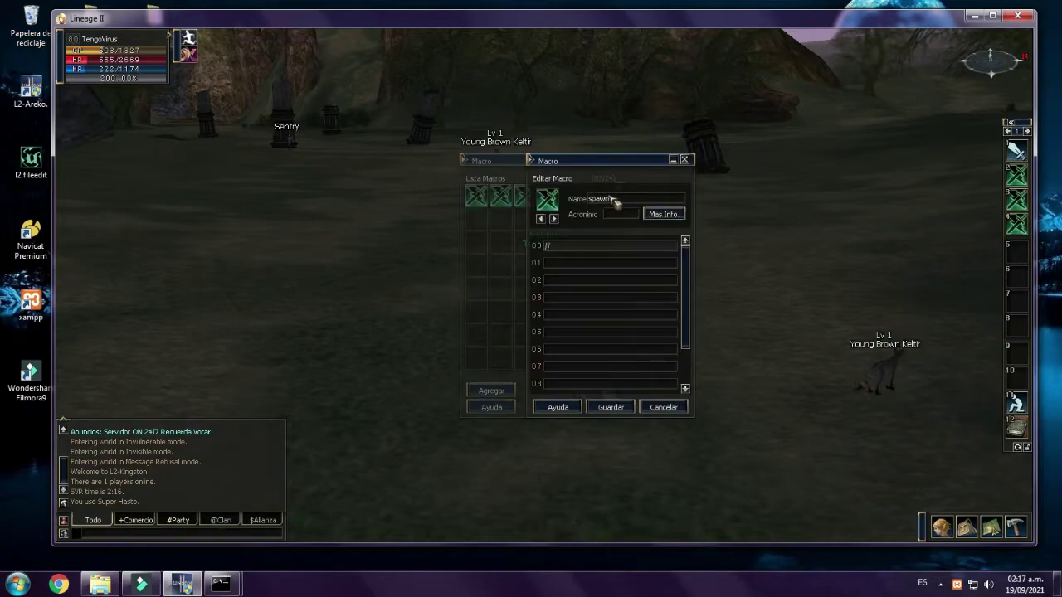
type("spawn")
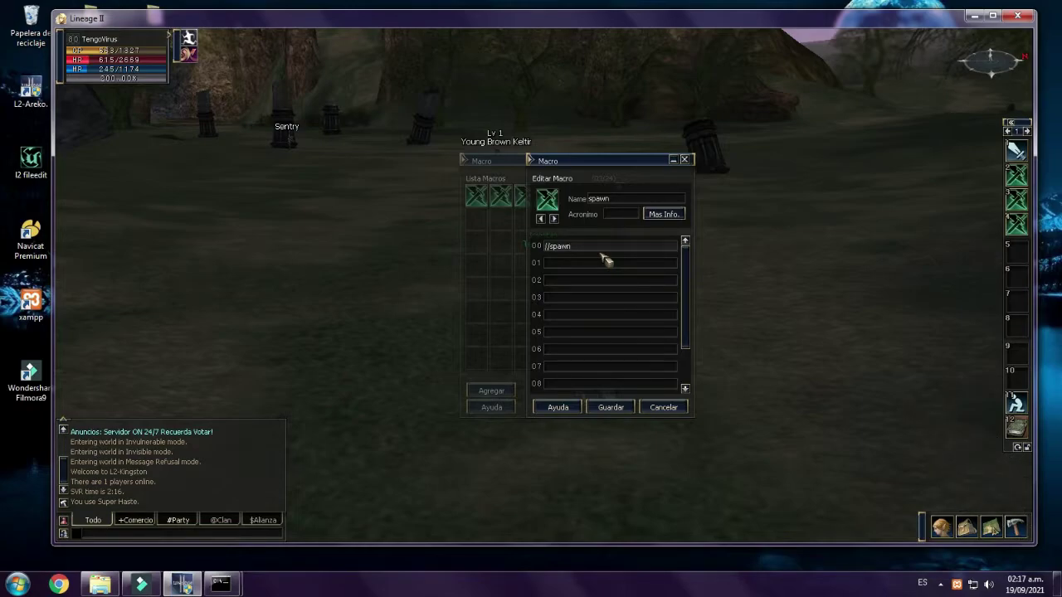
double_click(620, 203)
type("reloa")
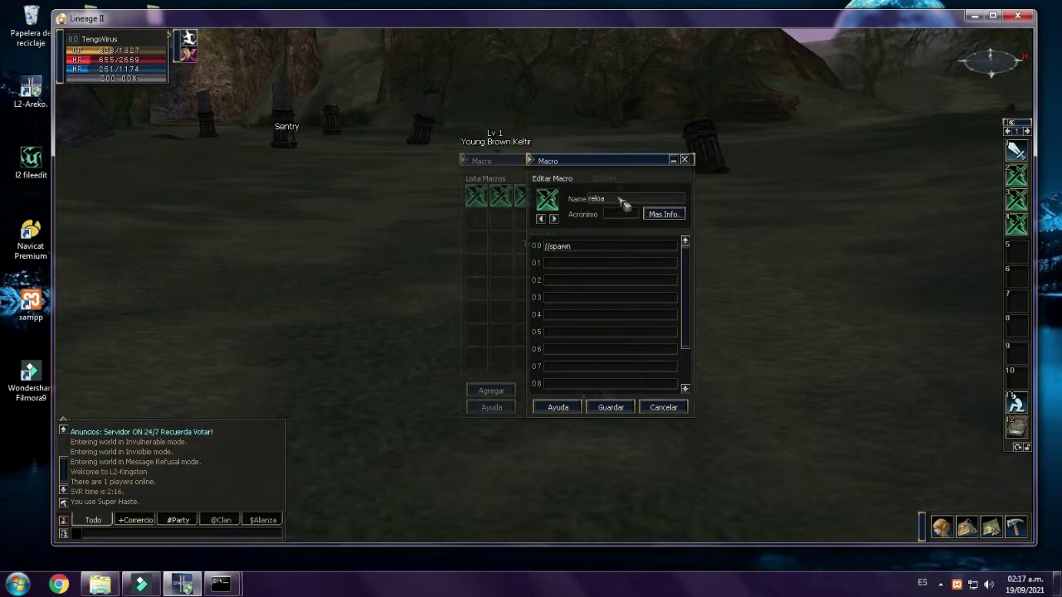